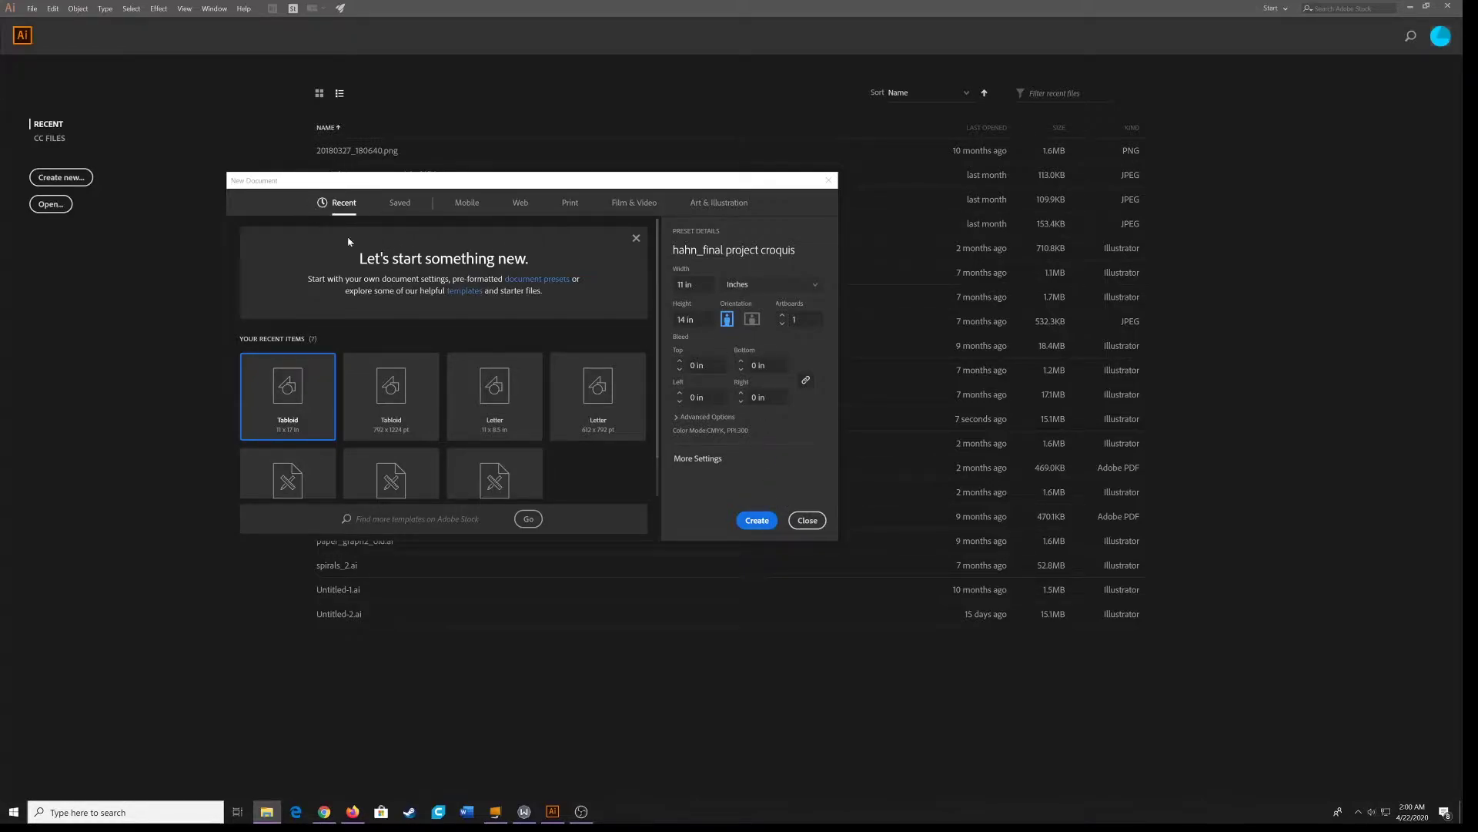
# Set up a Print document in inches with width 11 and height 14.
pyautogui.click(570, 202)
pyautogui.click(753, 288)
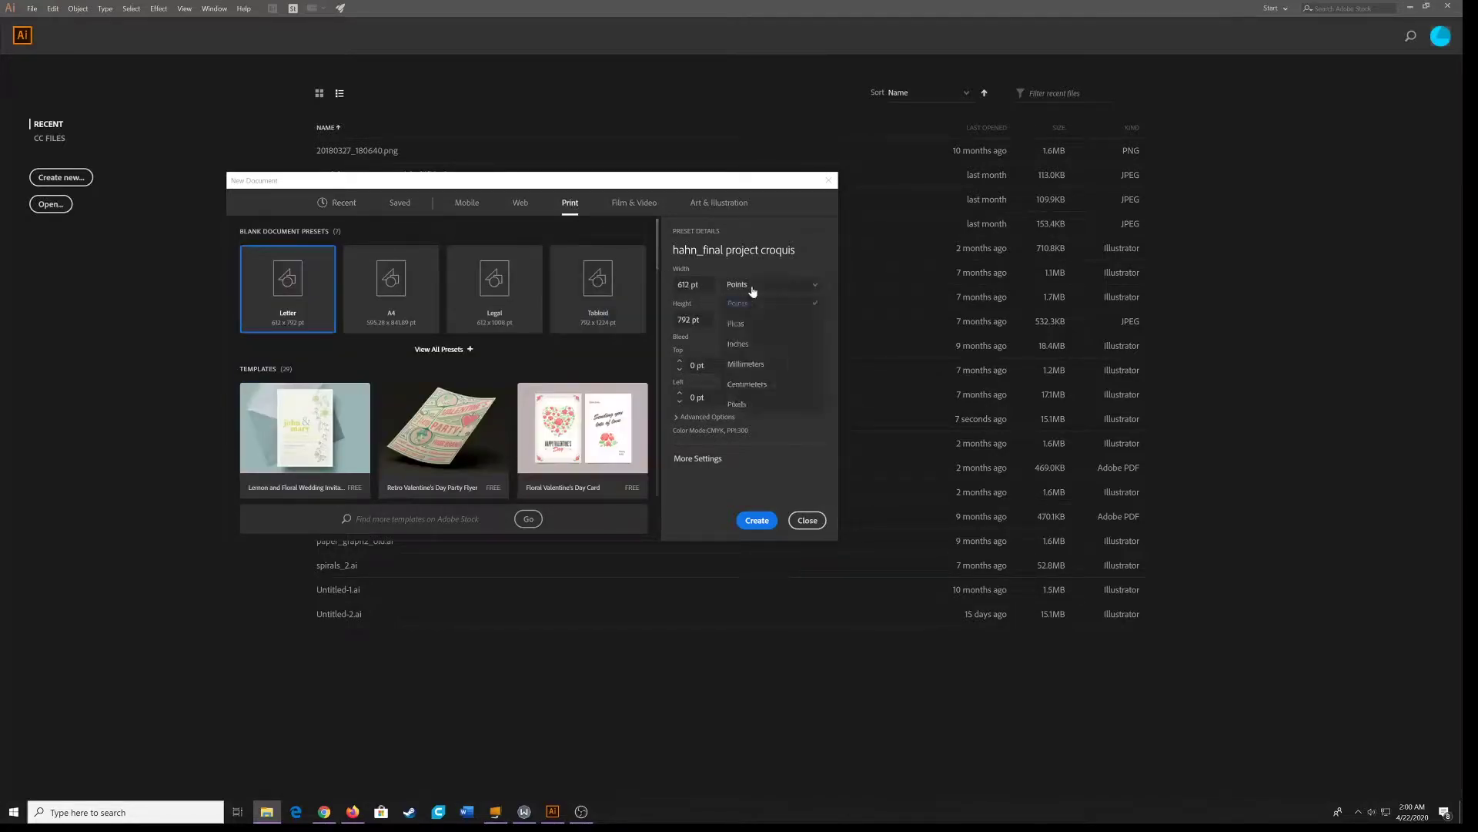
pyautogui.click(737, 343)
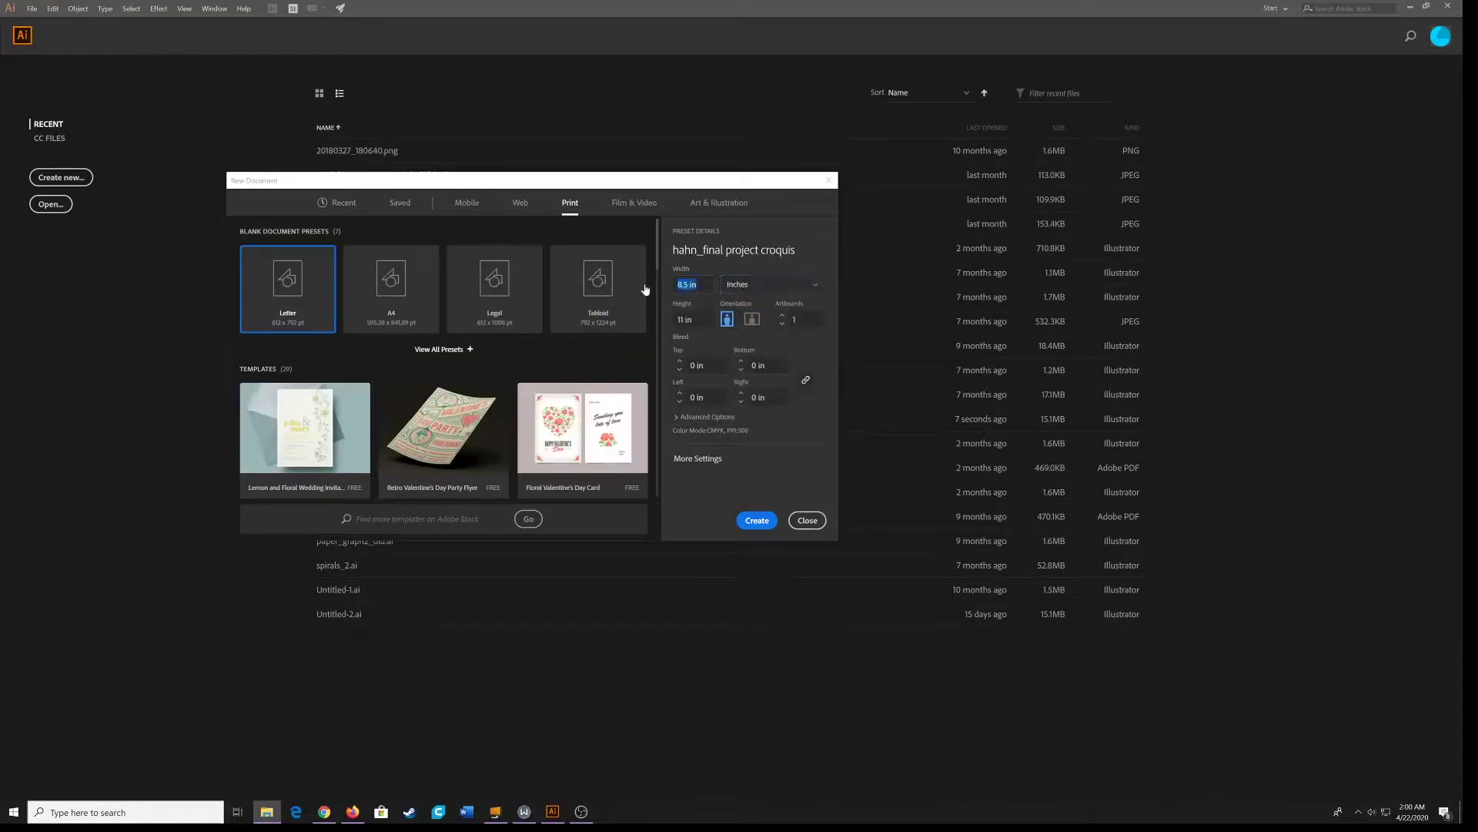
pyautogui.write('11')
pyautogui.press('Tab')
pyautogui.write('14')
# Create the 11 × 14 in document and switch to the Essentials Classic workspace.
pyautogui.click(757, 520)
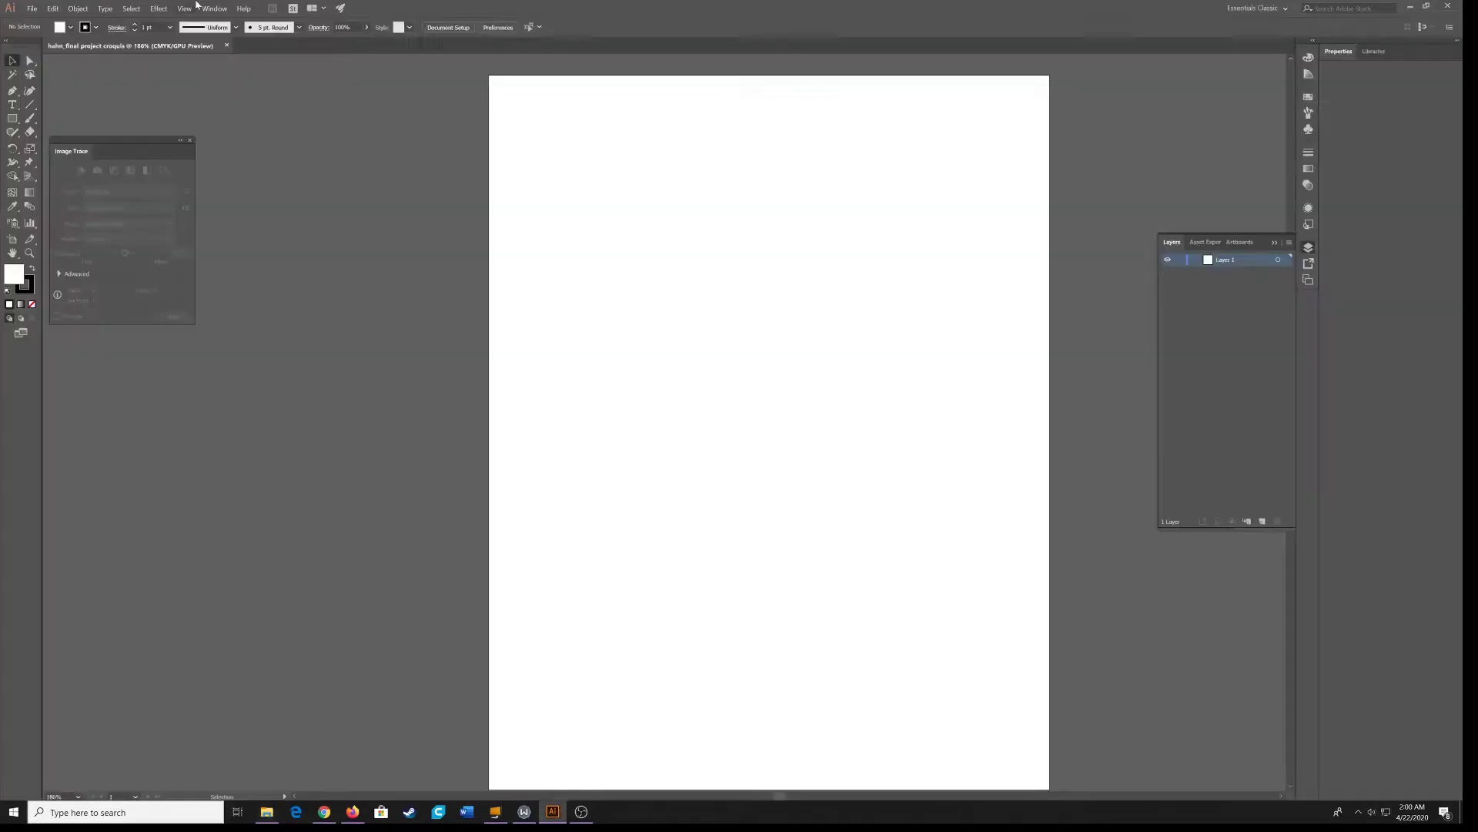
pyautogui.click(214, 8)
pyautogui.moveTo(323, 59)
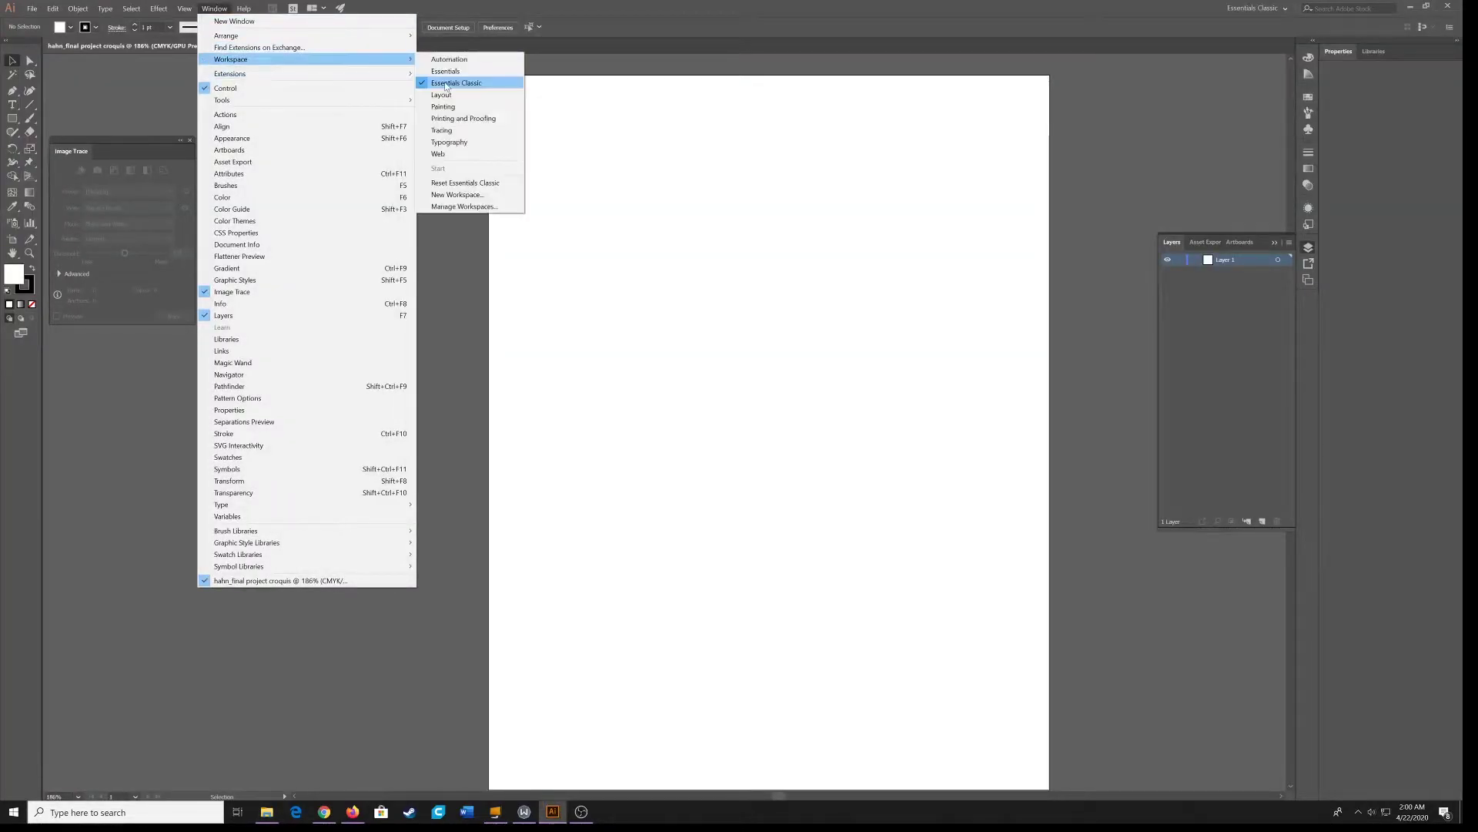
pyautogui.click(447, 83)
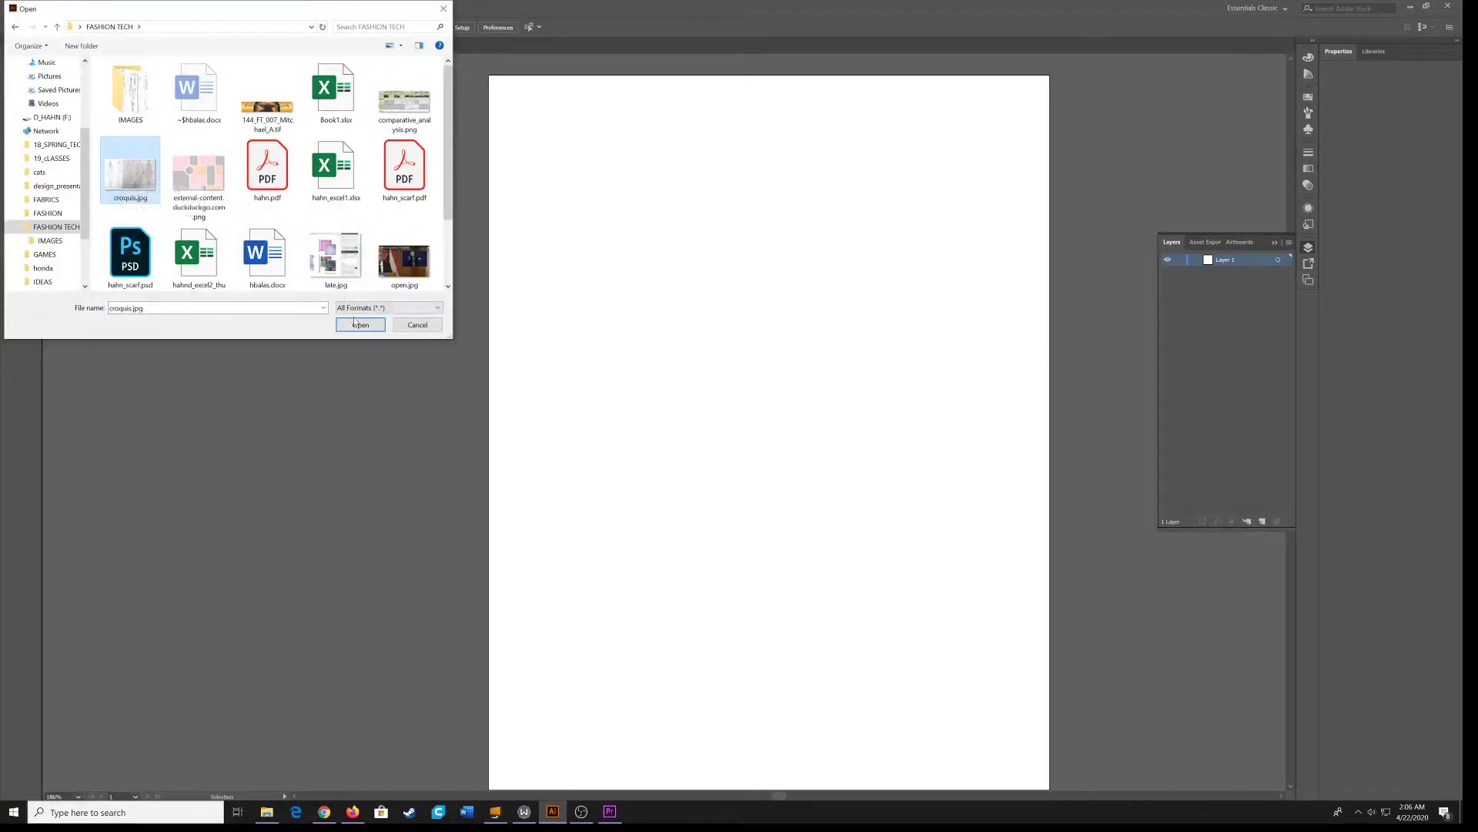
# Open croquis.jpg, select the whole sketch image, and reapply the Essentials Classic workspace.
pyautogui.click(359, 325)
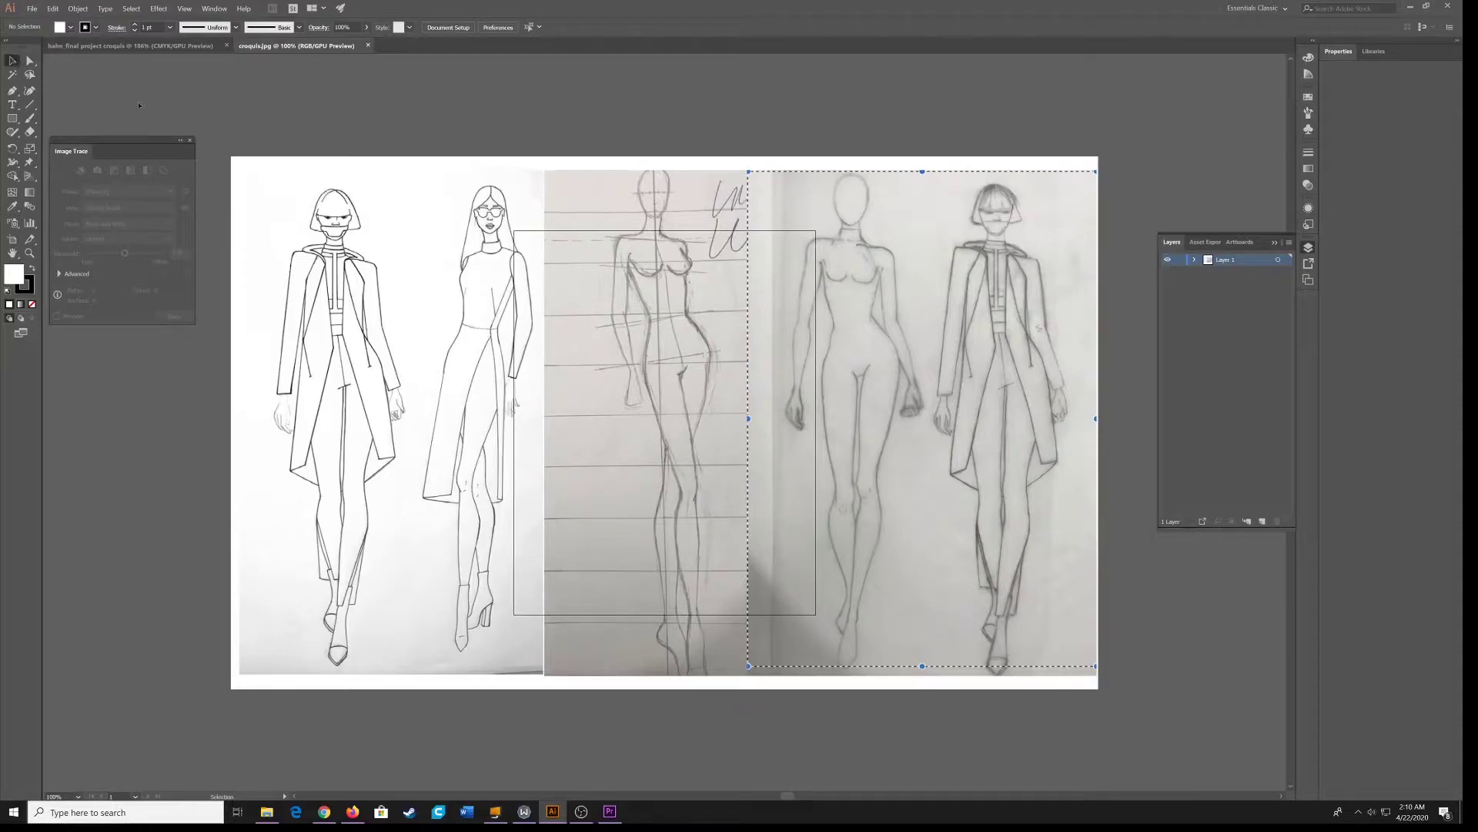
pyautogui.click(448, 218)
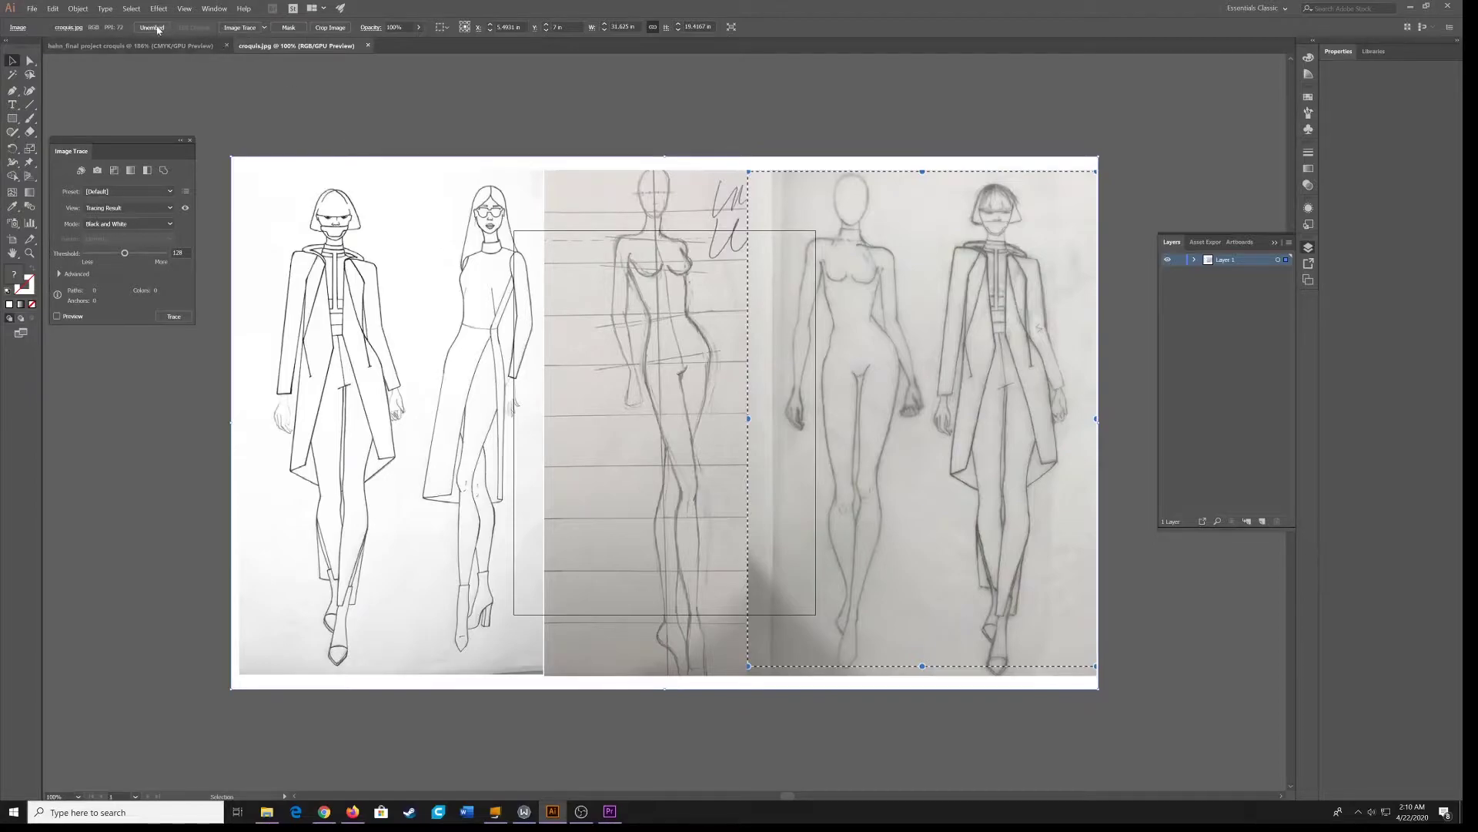
pyautogui.click(214, 9)
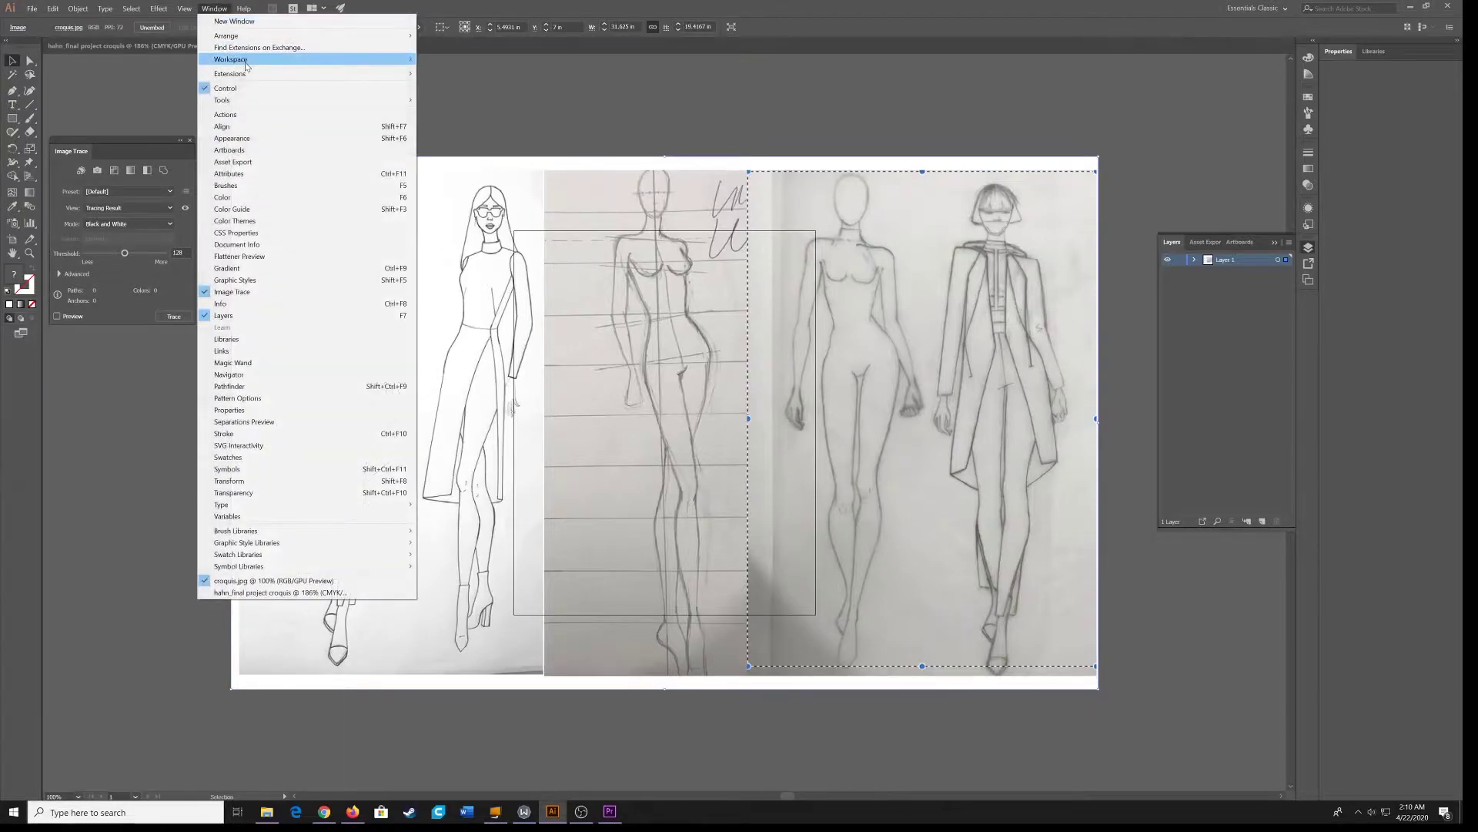
pyautogui.moveTo(247, 62)
pyautogui.click(449, 85)
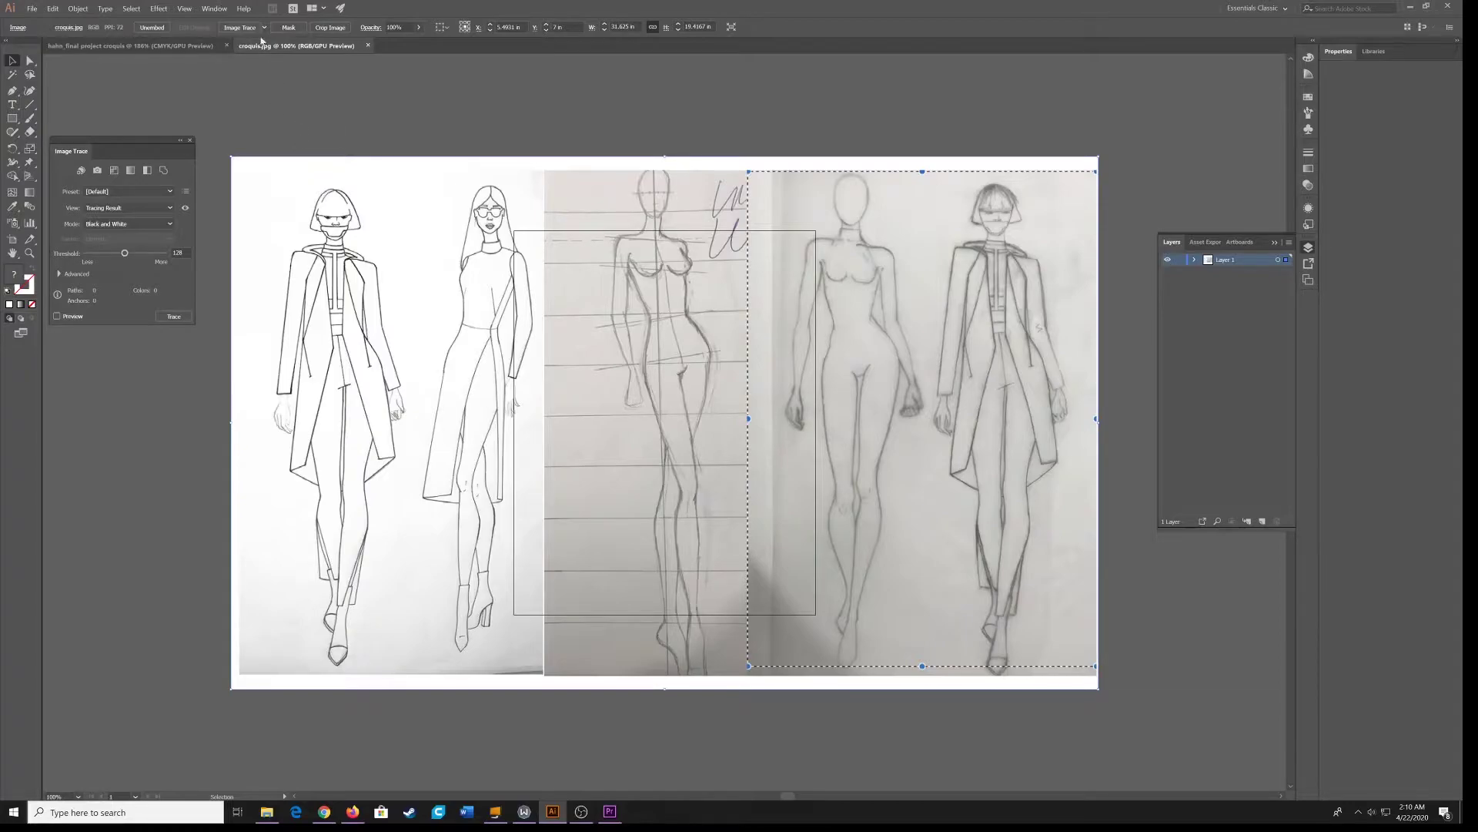
# Trace the croquis in Black and White and tune the threshold, settling on 200.
pyautogui.click(245, 29)
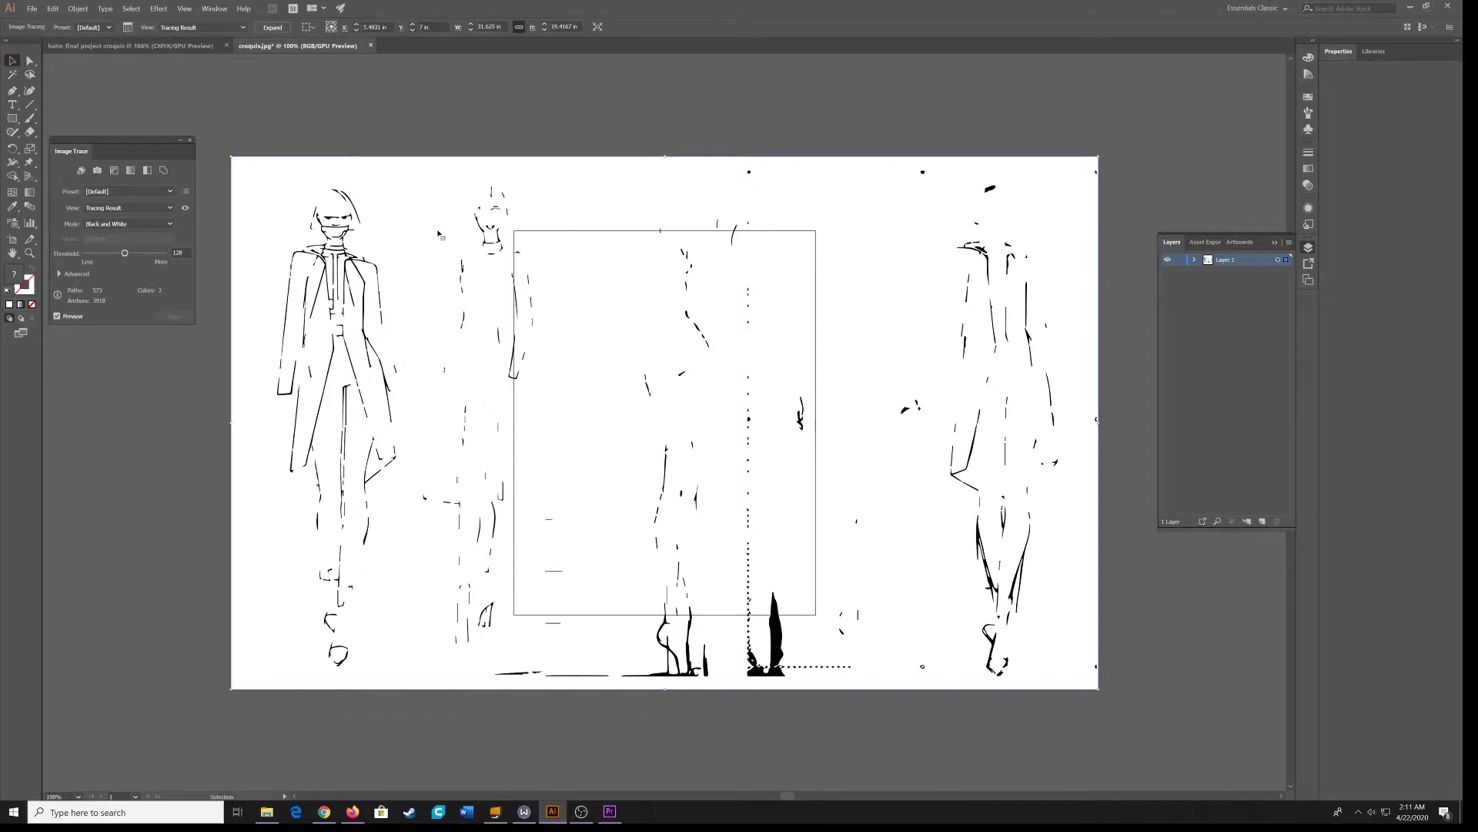
pyautogui.moveTo(115, 141); pyautogui.dragTo(884, 185)
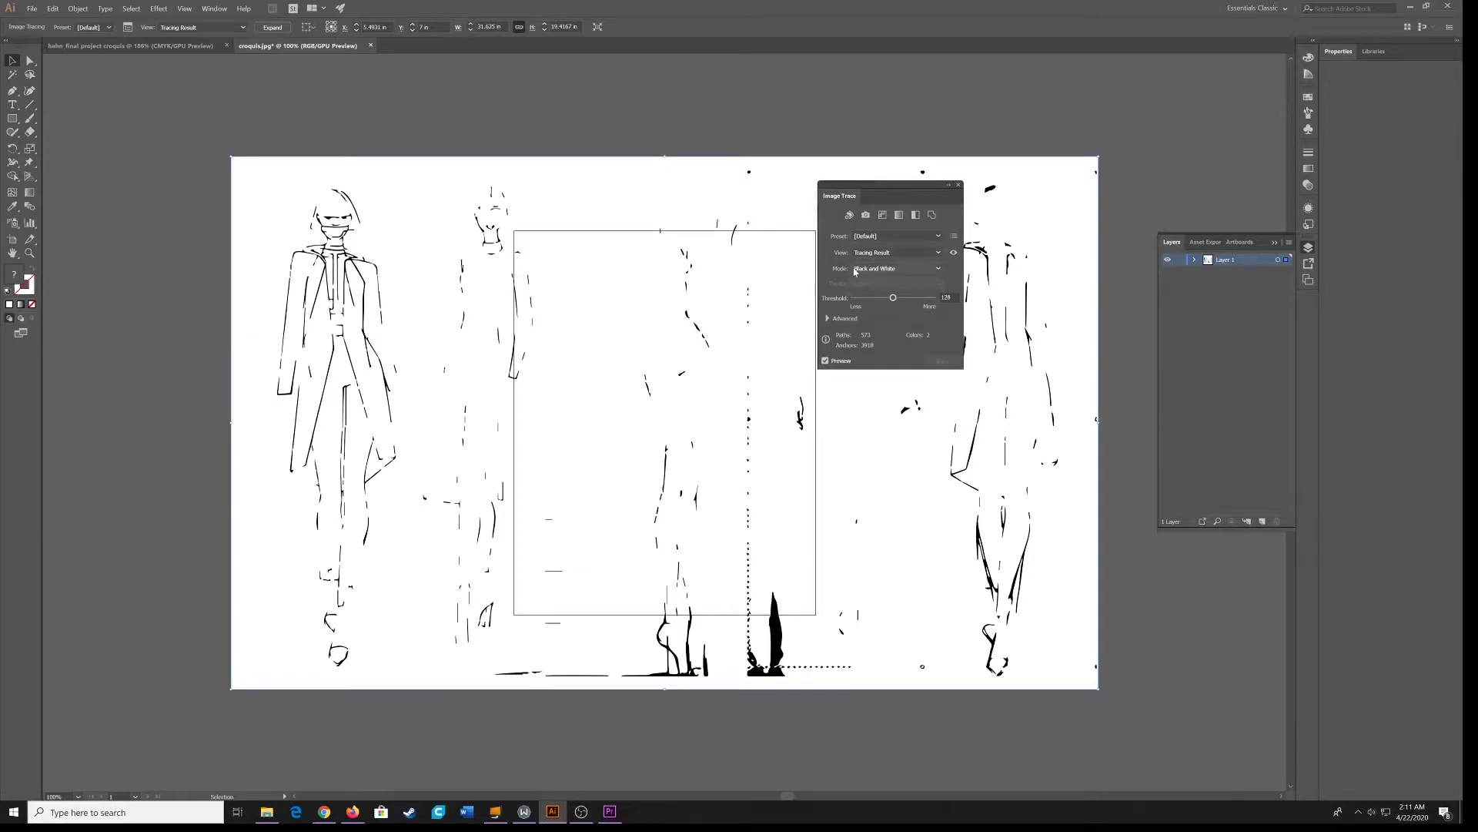
pyautogui.moveTo(880, 187); pyautogui.dragTo(851, 67)
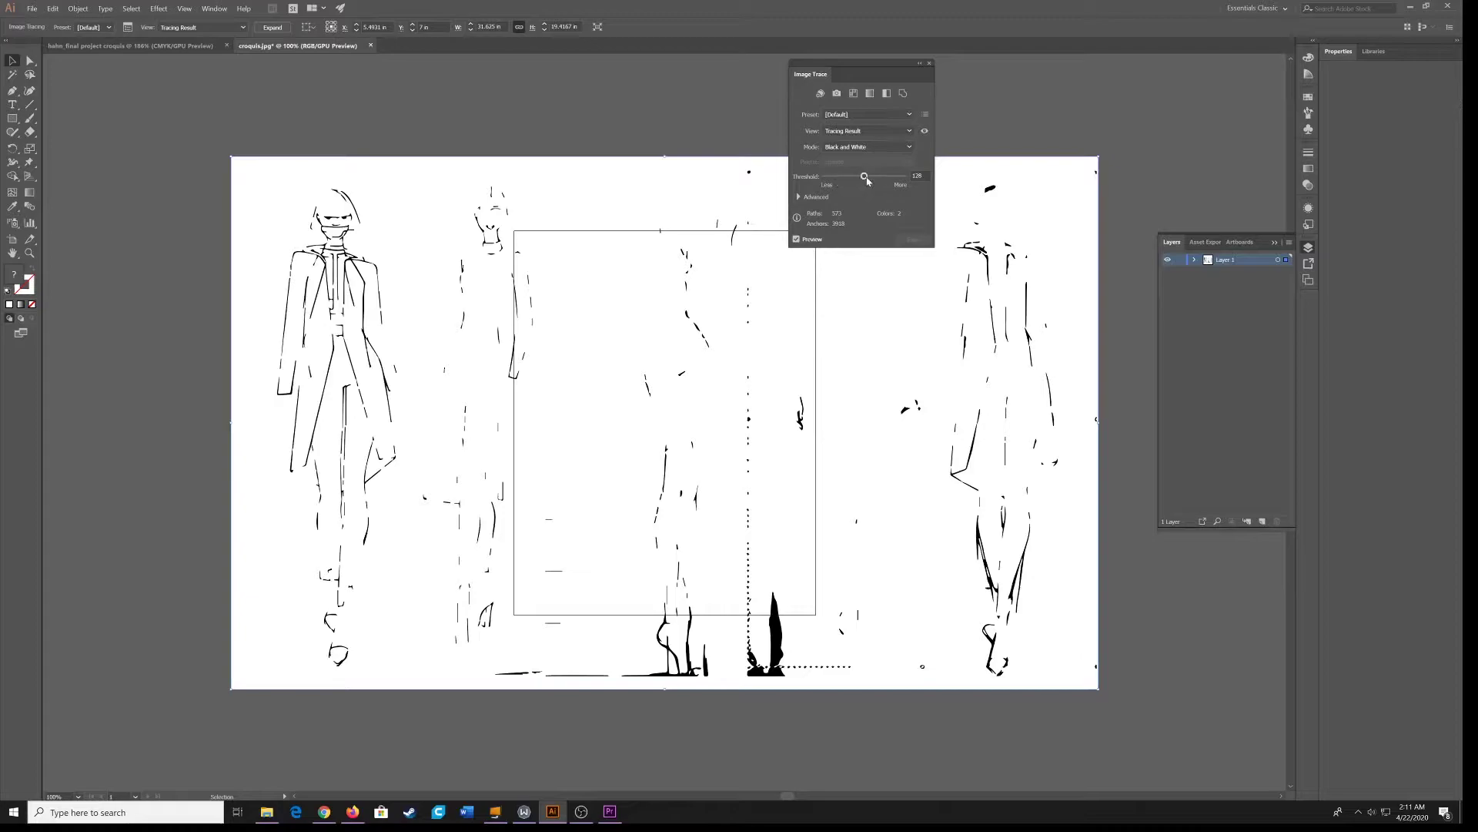
pyautogui.moveTo(867, 179); pyautogui.dragTo(876, 185)
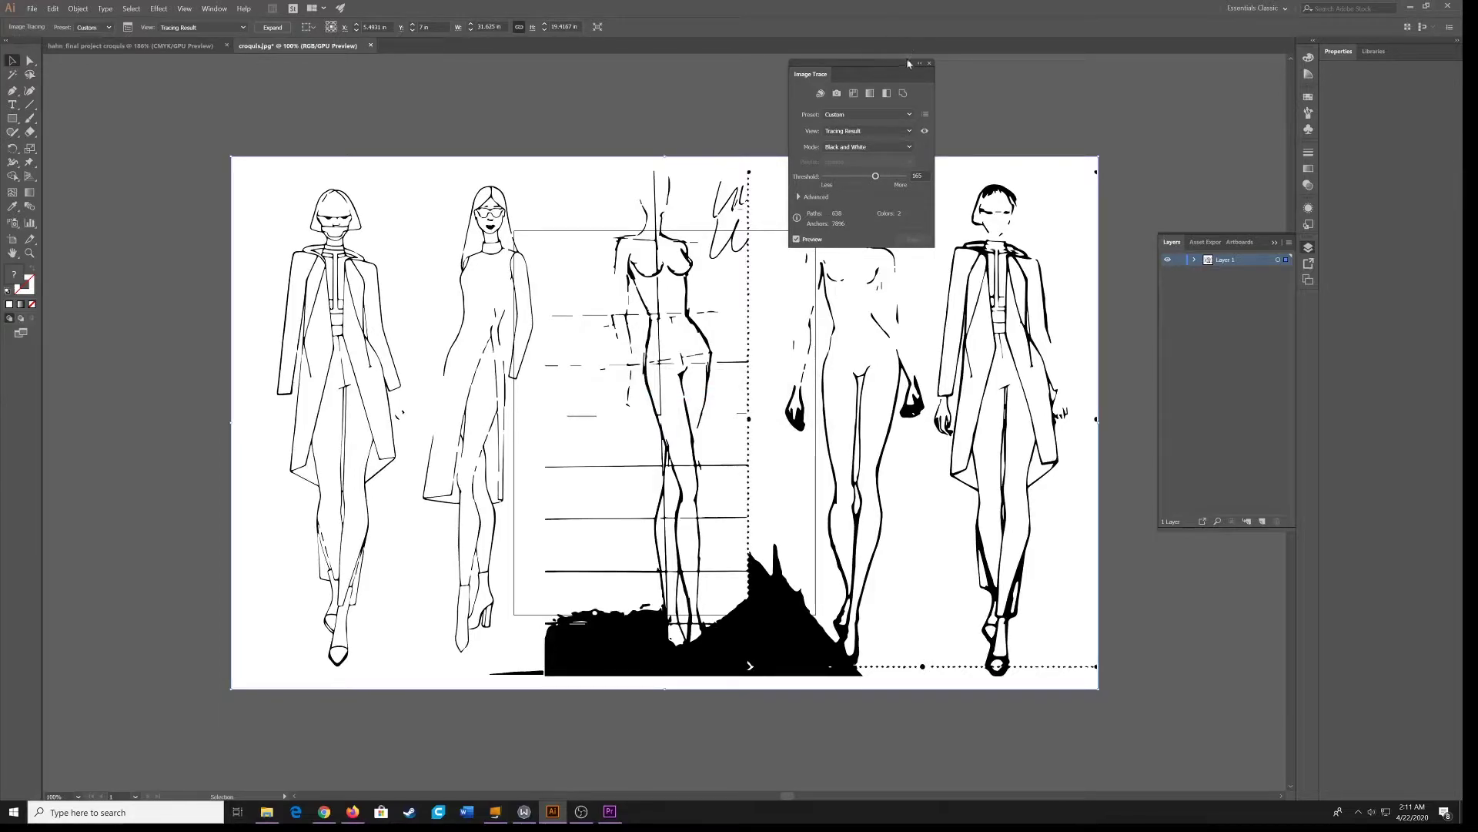
pyautogui.moveTo(902, 69); pyautogui.dragTo(1129, 90)
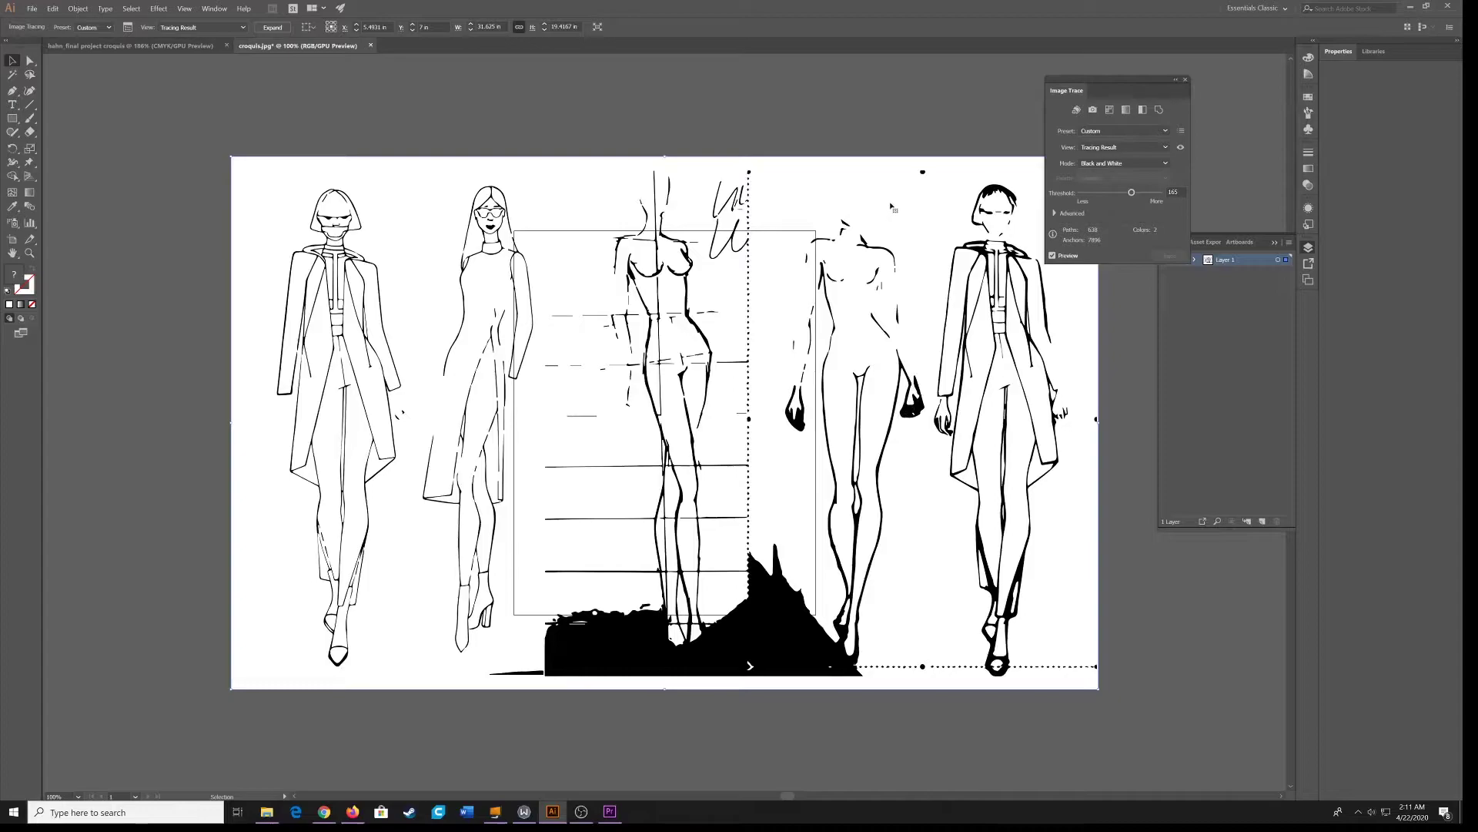
pyautogui.moveTo(1136, 194); pyautogui.dragTo(1154, 198)
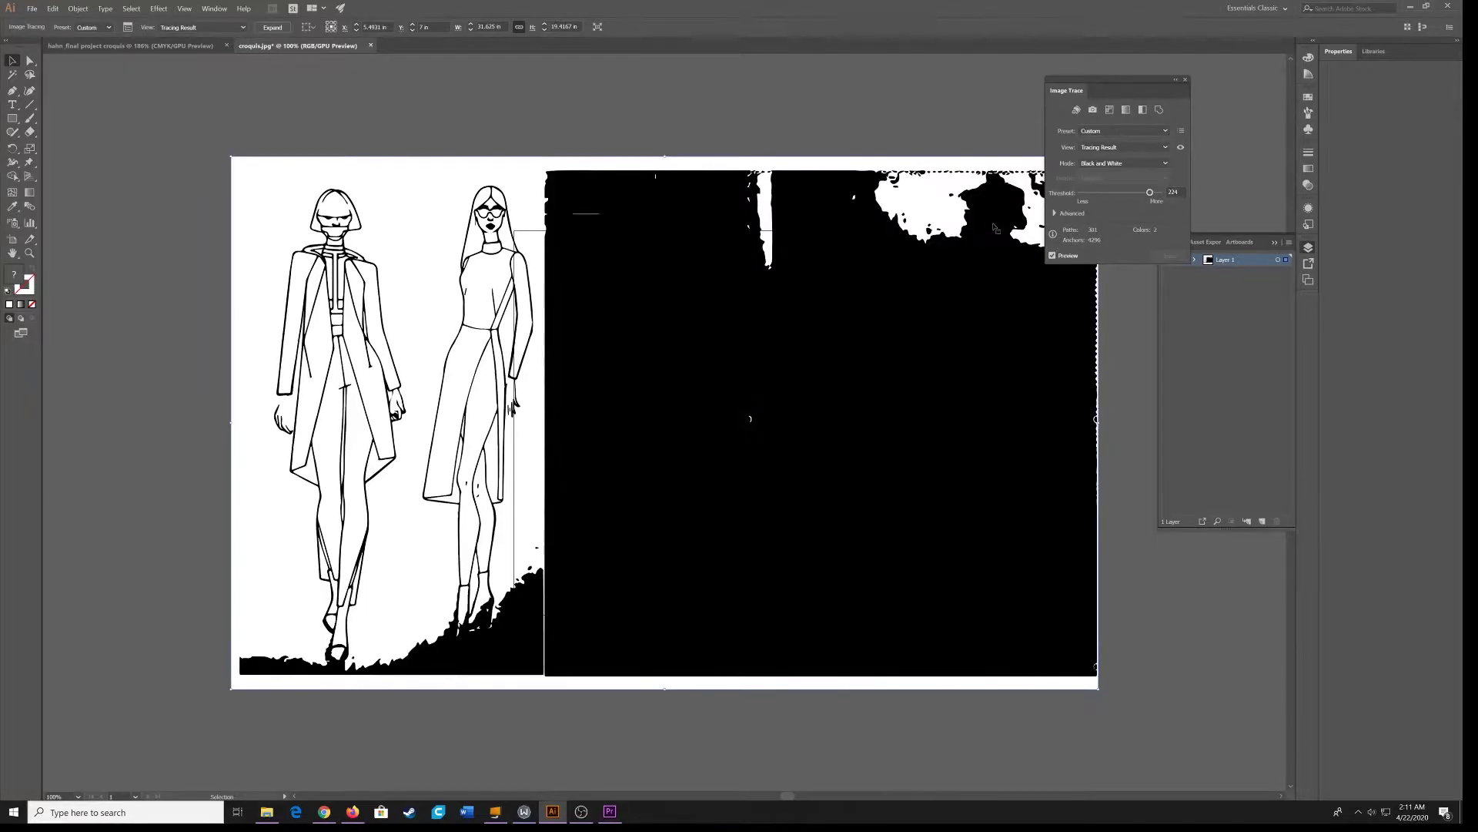
pyautogui.click(1140, 194)
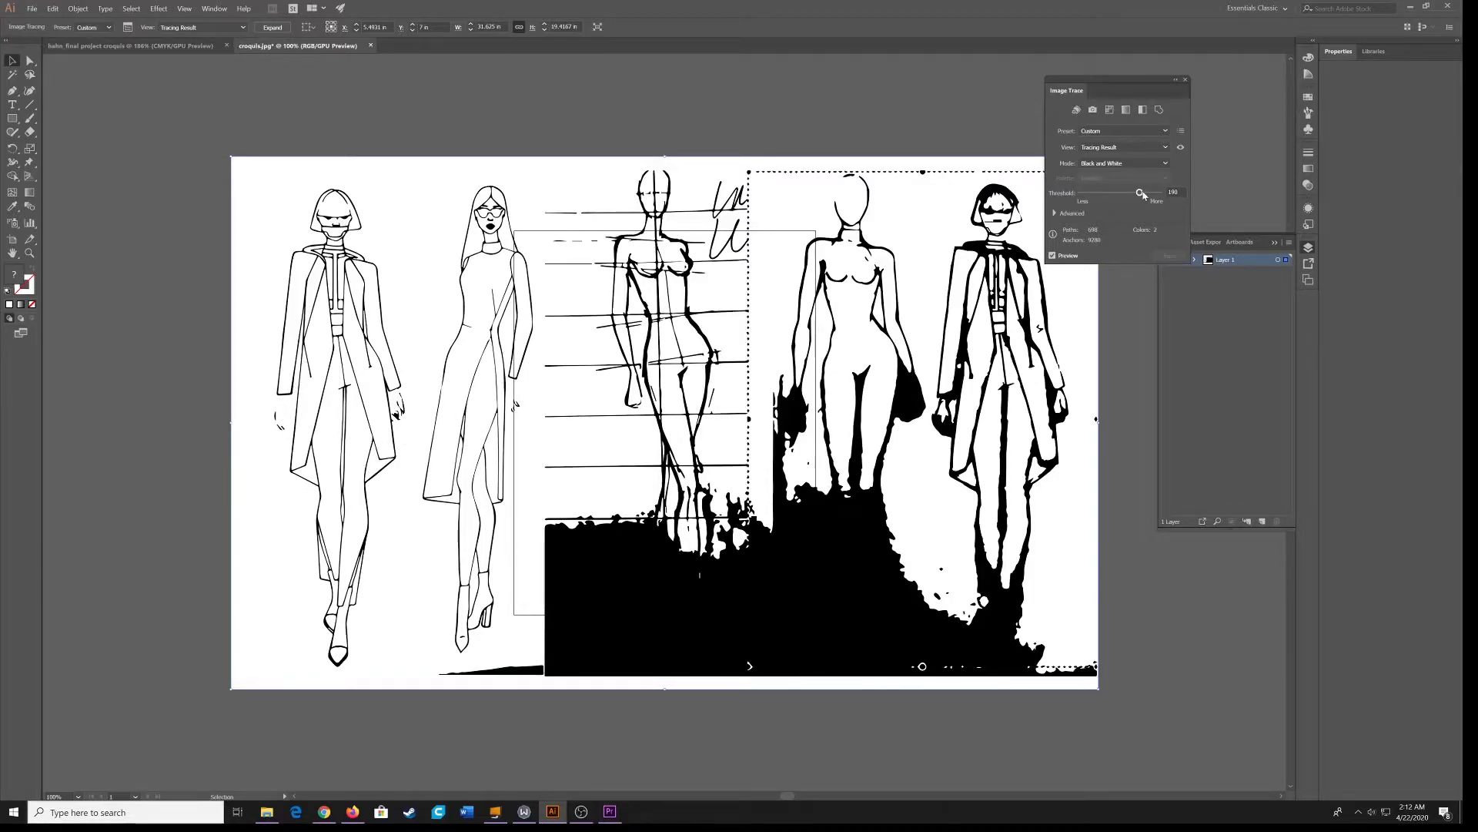
pyautogui.moveTo(1139, 193); pyautogui.dragTo(1144, 194)
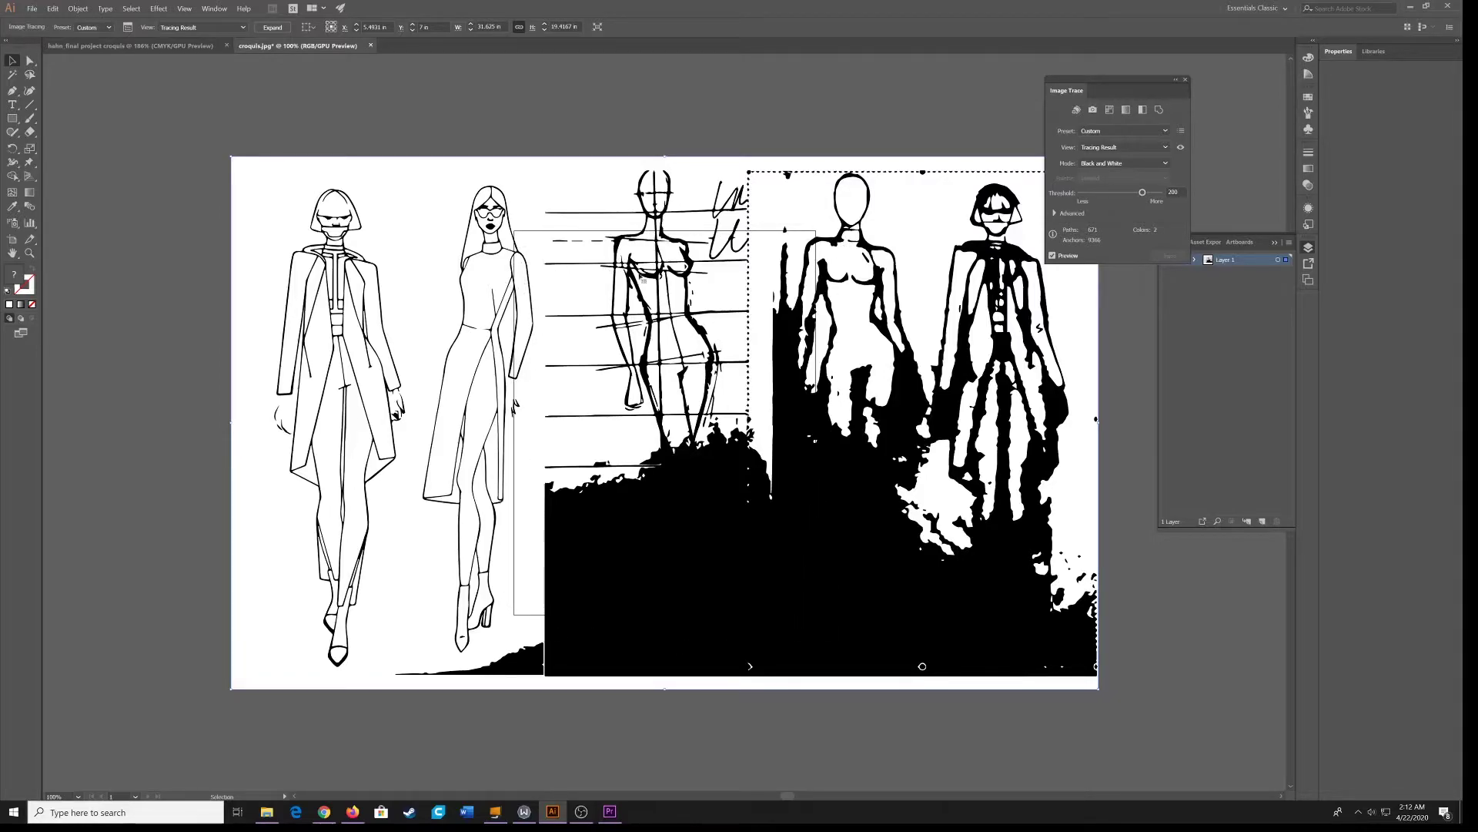
pyautogui.moveTo(1119, 83); pyautogui.dragTo(1192, 93)
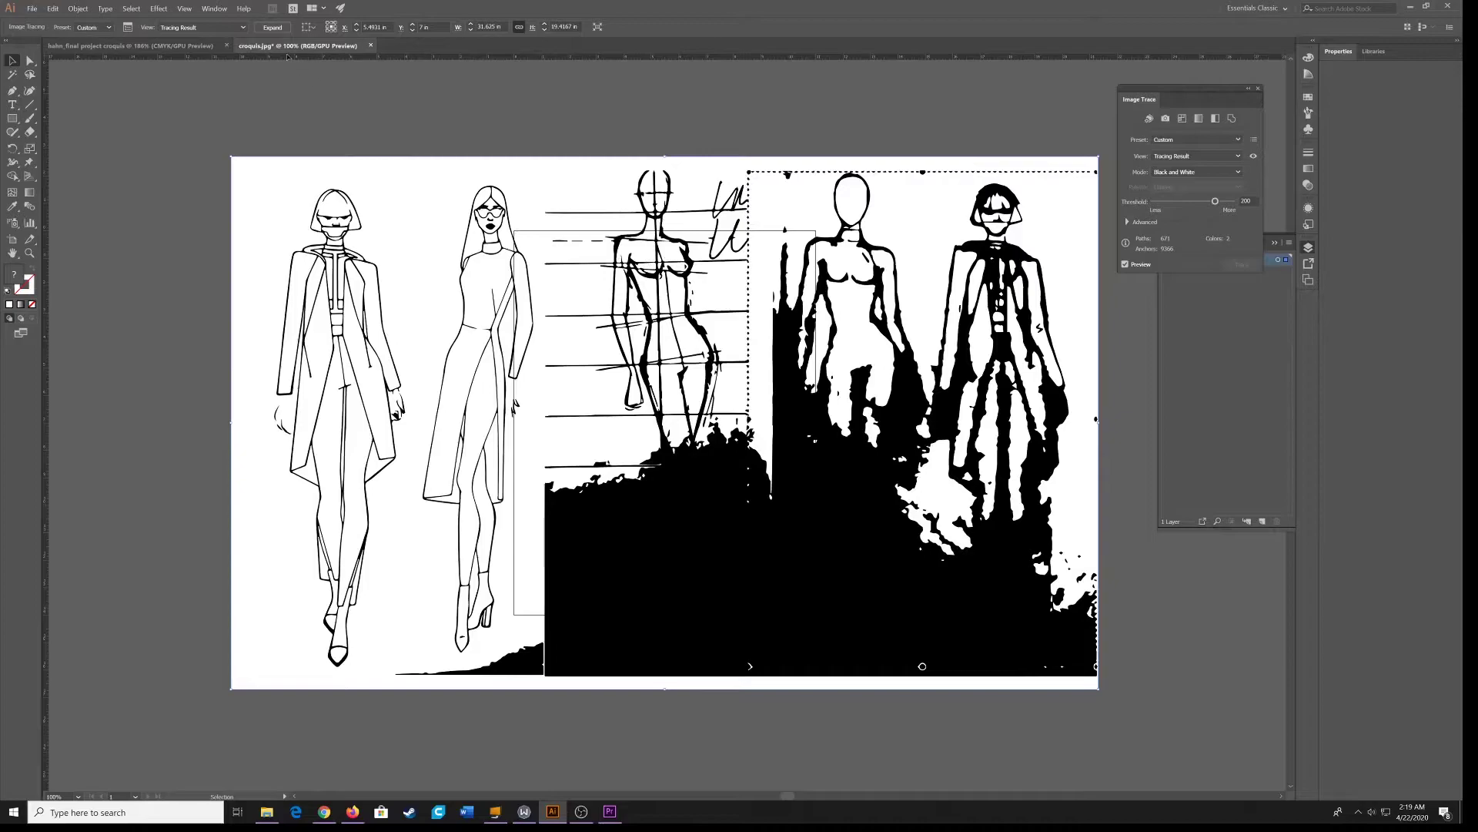
# Expand the trace into editable paths and zoom in on the right-hand figures.
pyautogui.click(273, 27)
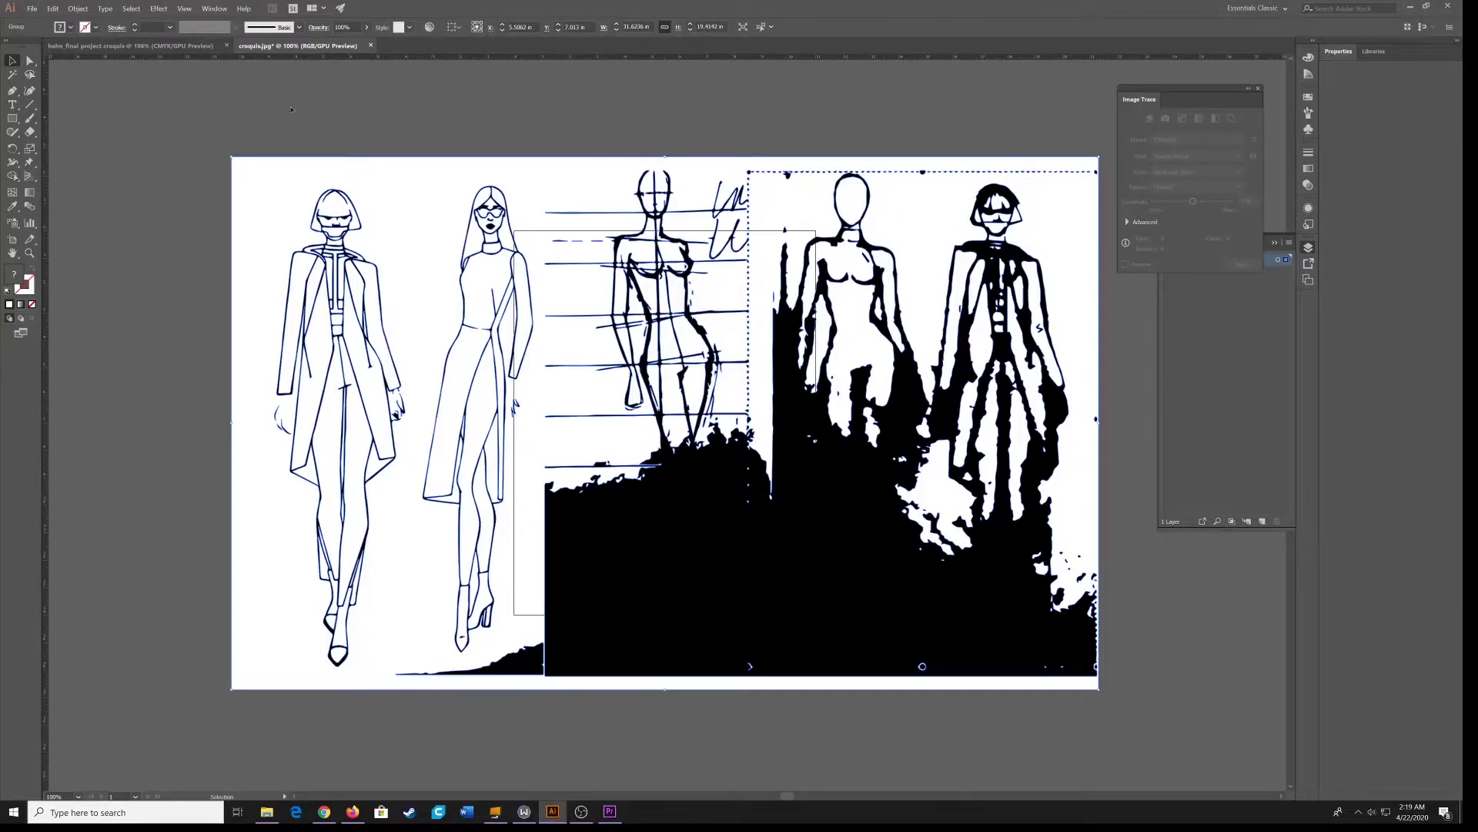
pyautogui.click(30, 63)
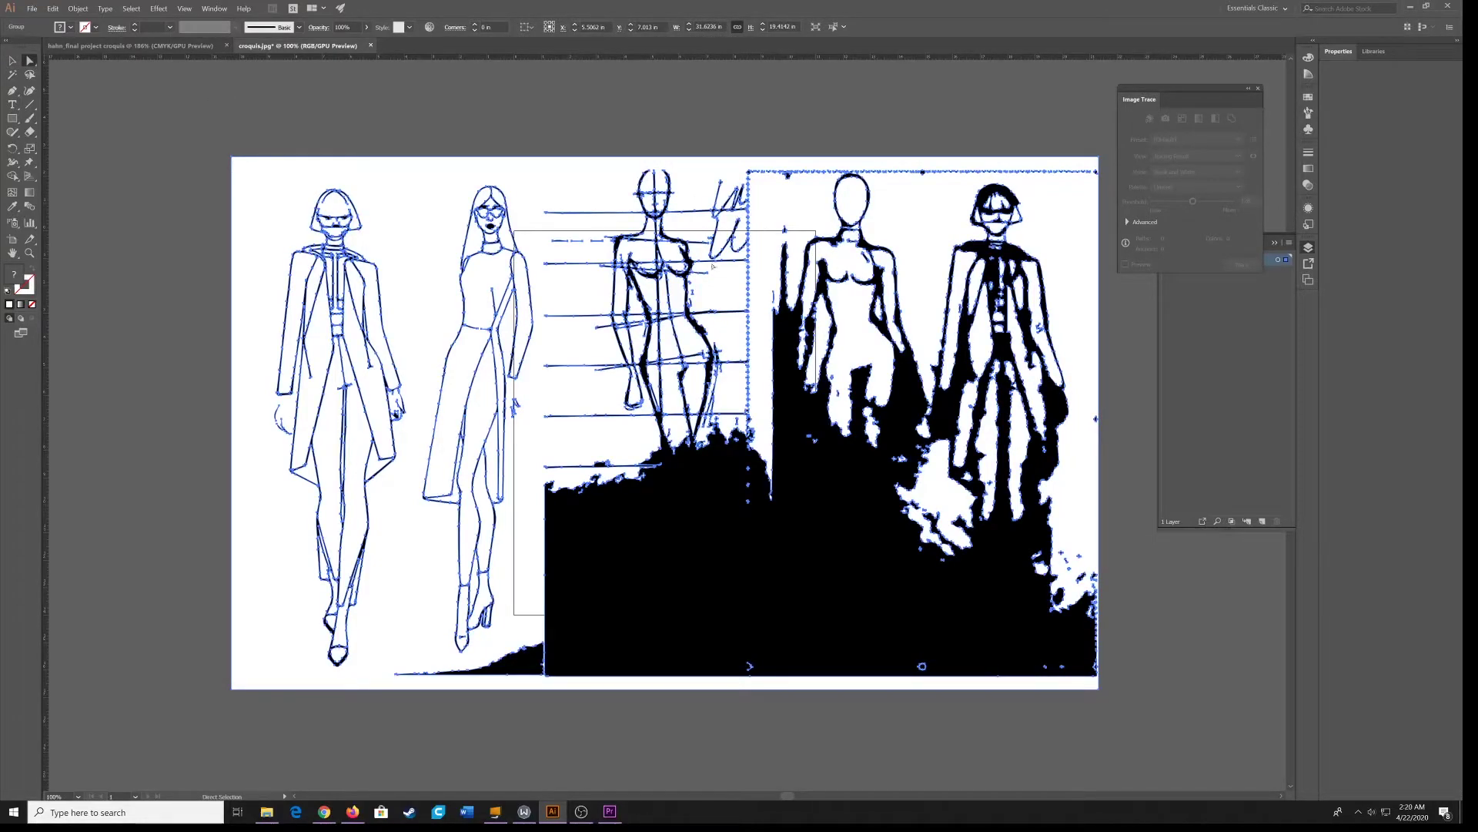
pyautogui.press('z')
pyautogui.moveTo(712, 268)
pyautogui.mouseDown()
pyautogui.moveTo(884, 281)
pyautogui.moveTo(752, 303)
pyautogui.moveTo(561, 277)
pyautogui.mouseUp()
pyautogui.moveTo(654, 310); pyautogui.dragTo(83, 83)
pyautogui.press('a')
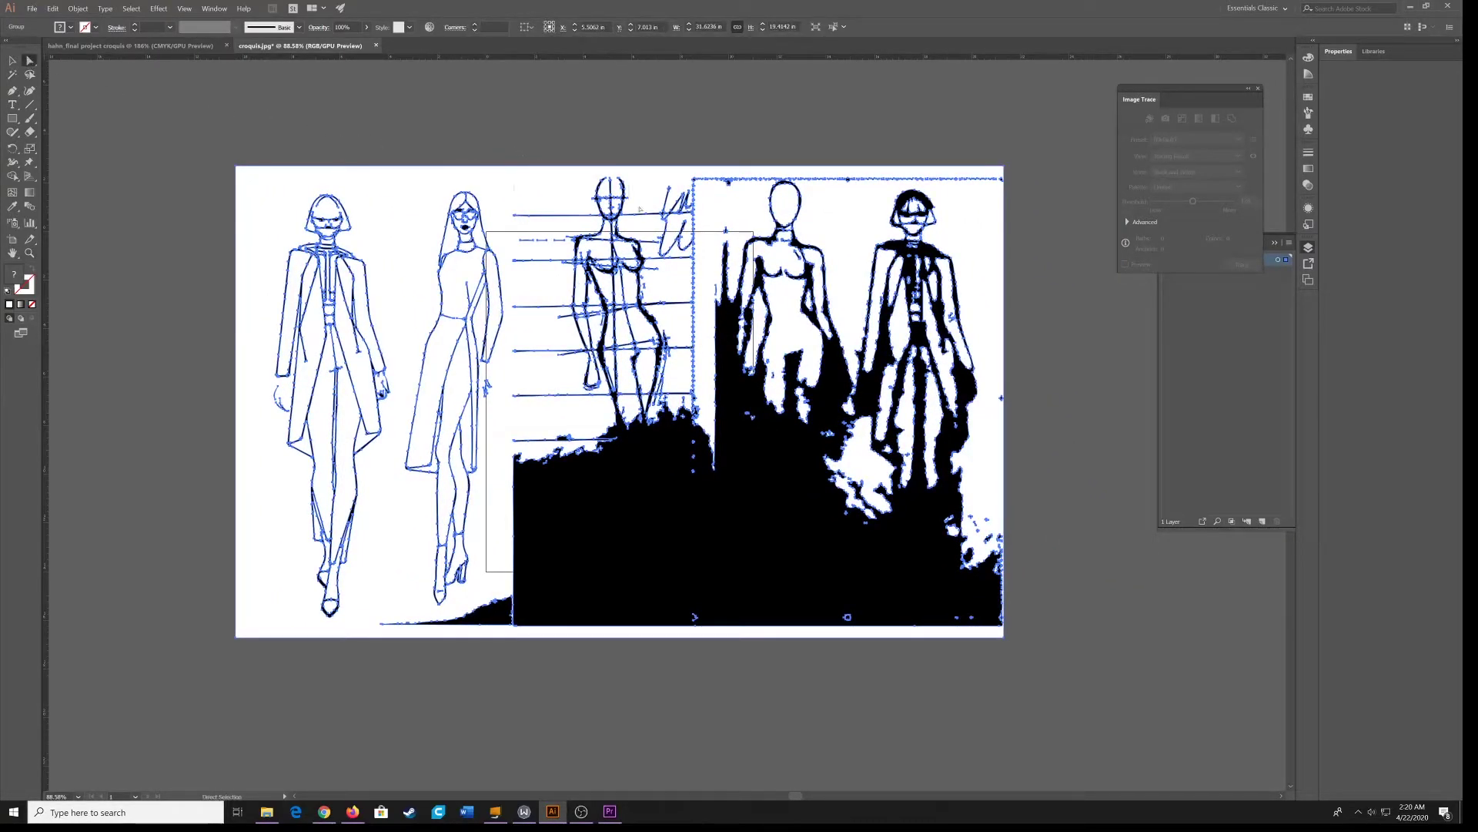
# Delete the stray trace debris, thin black sliver and black shadow shape.
pyautogui.click(797, 295)
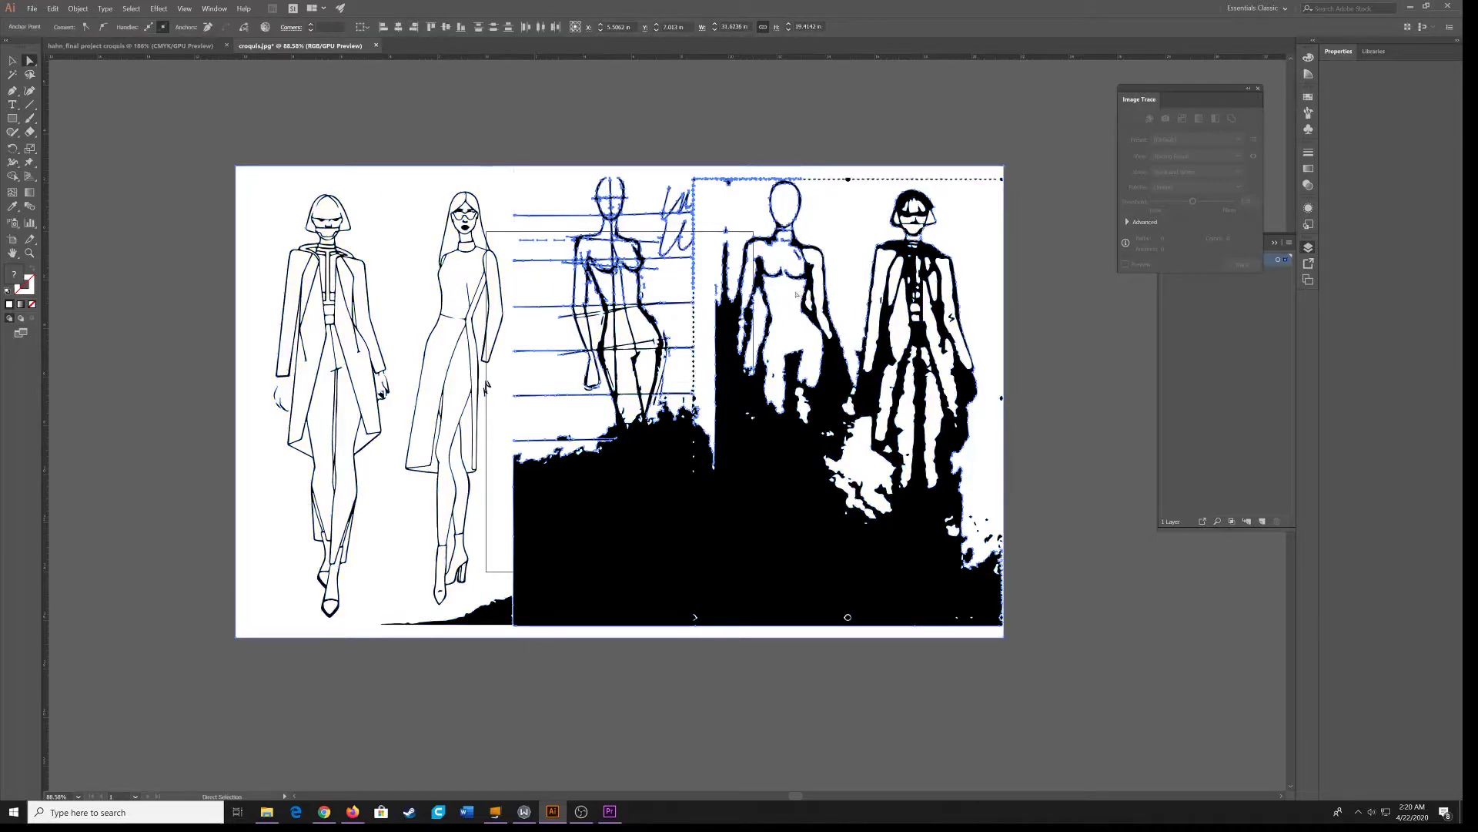
pyautogui.press('Delete')
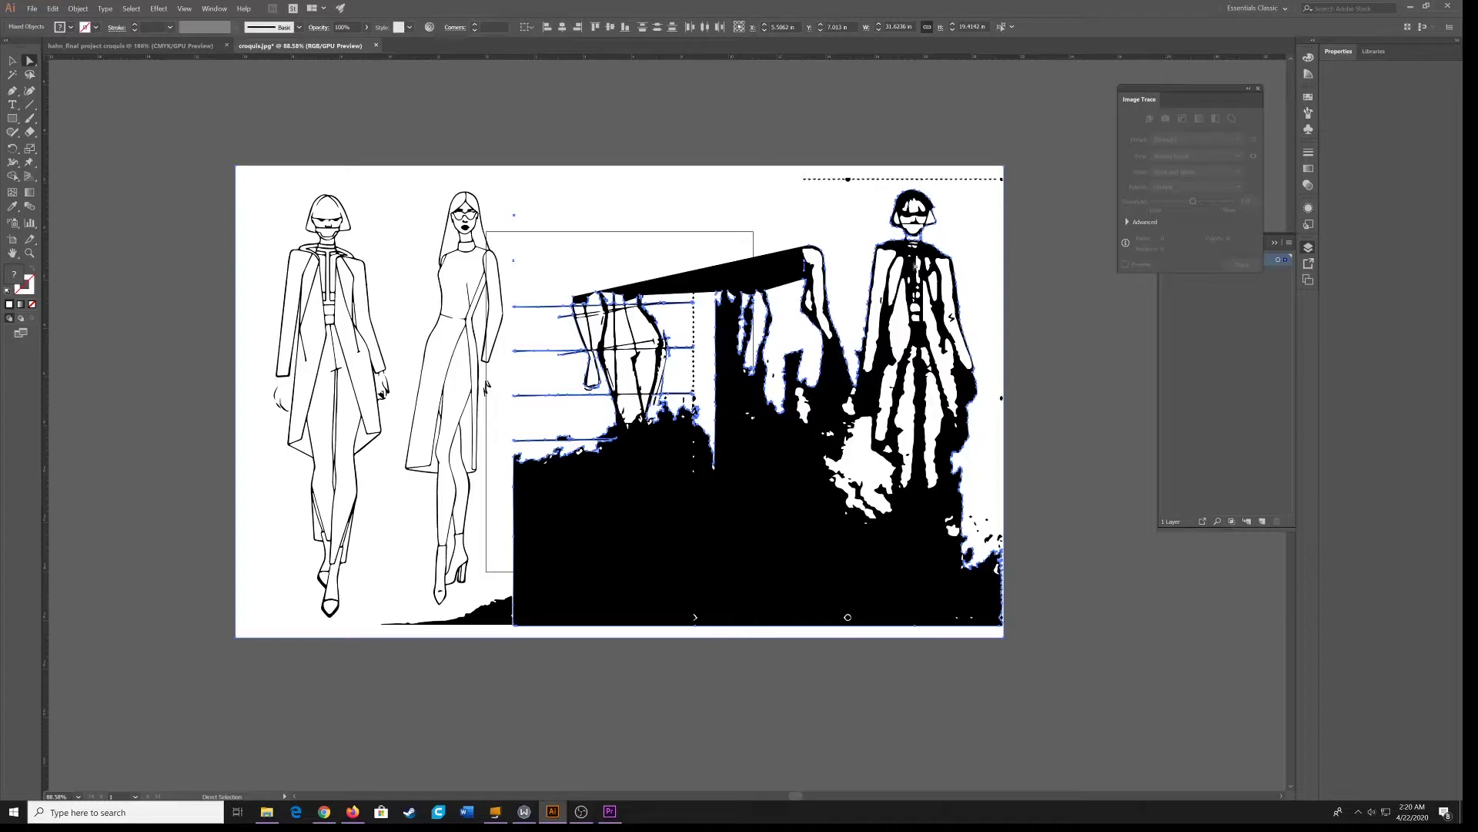
pyautogui.press('Delete')
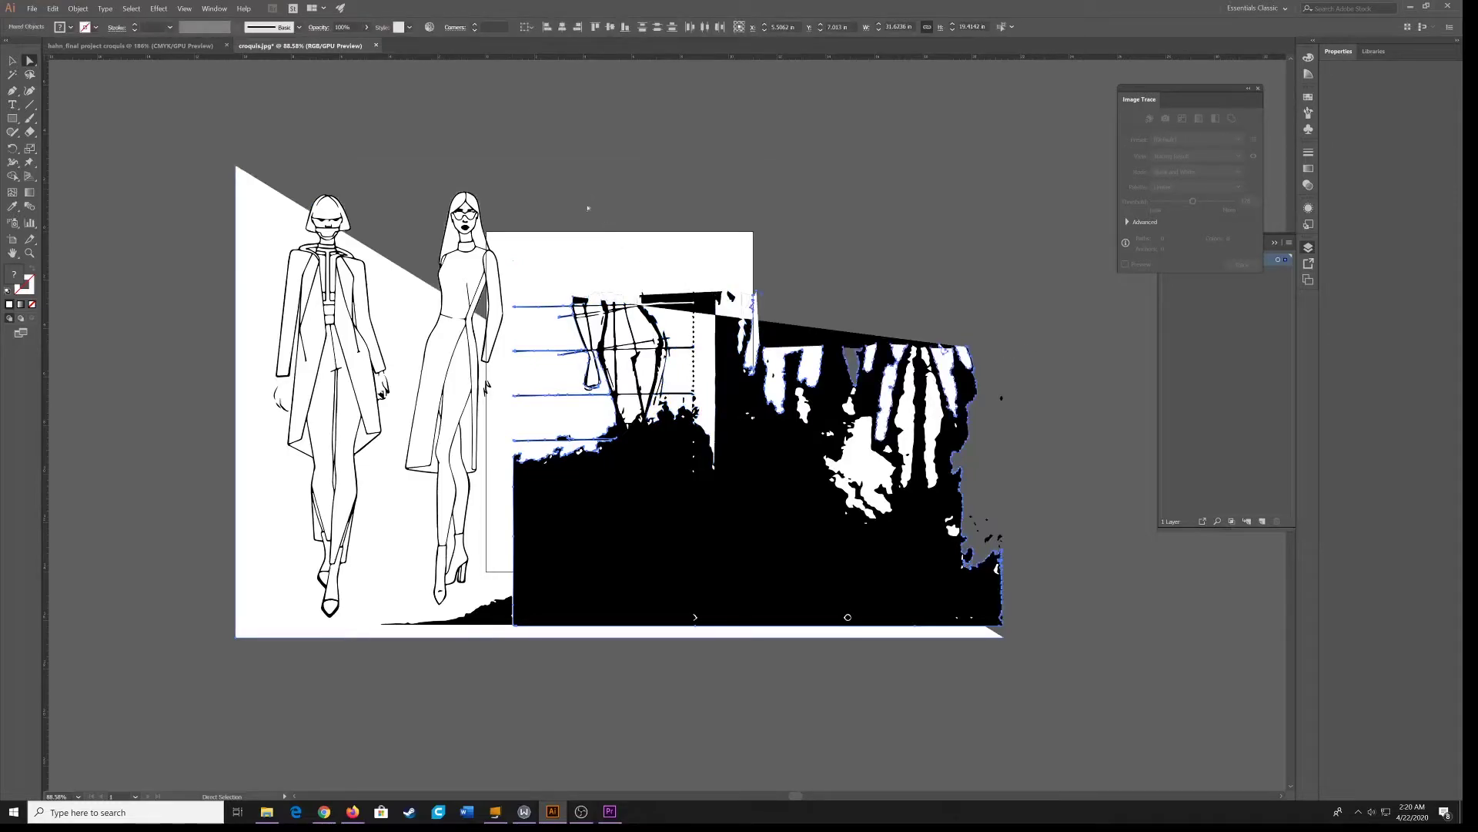
pyautogui.press('Delete')
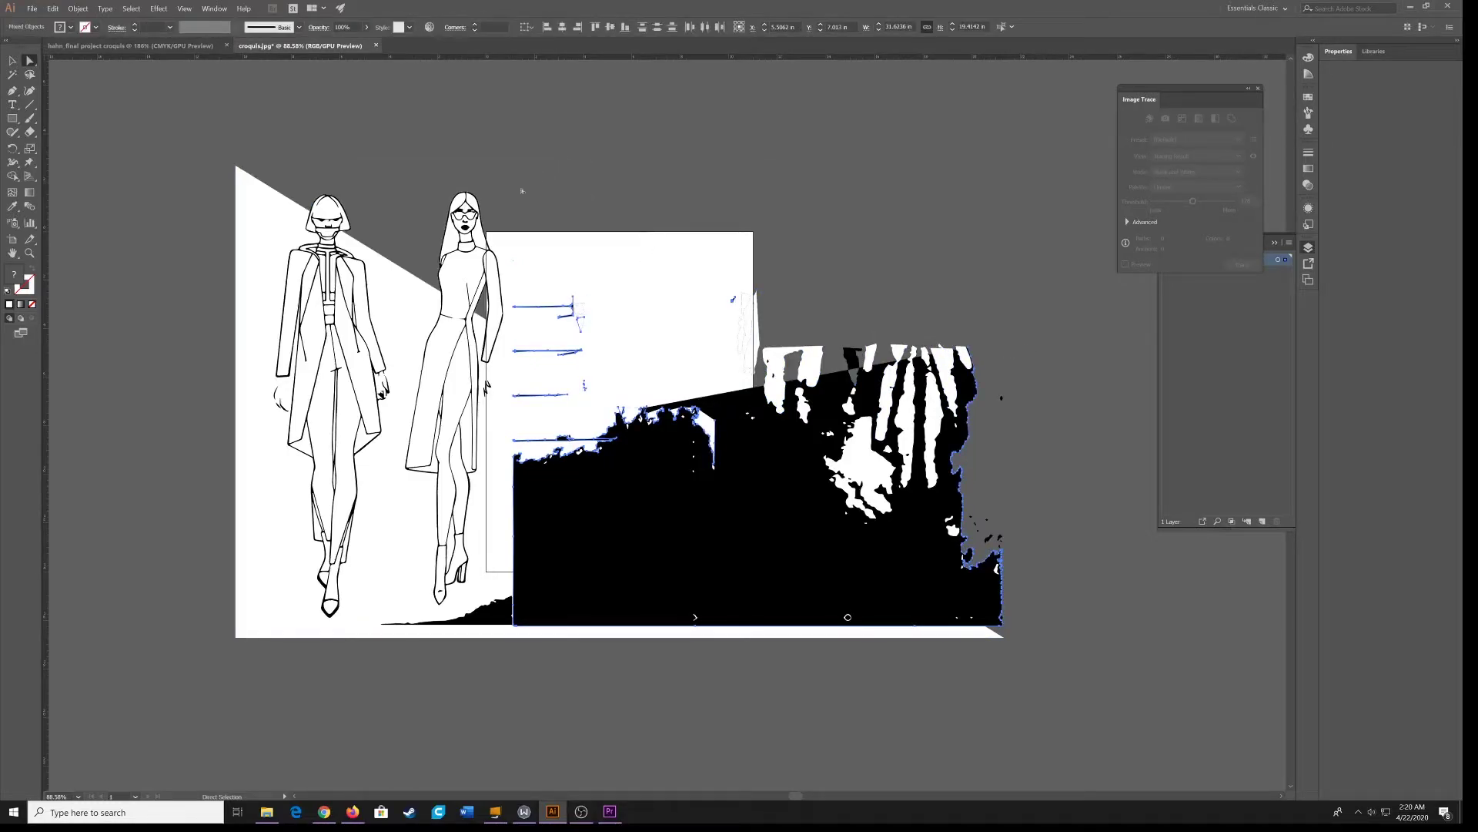
pyautogui.press('Delete')
pyautogui.press('Delete')
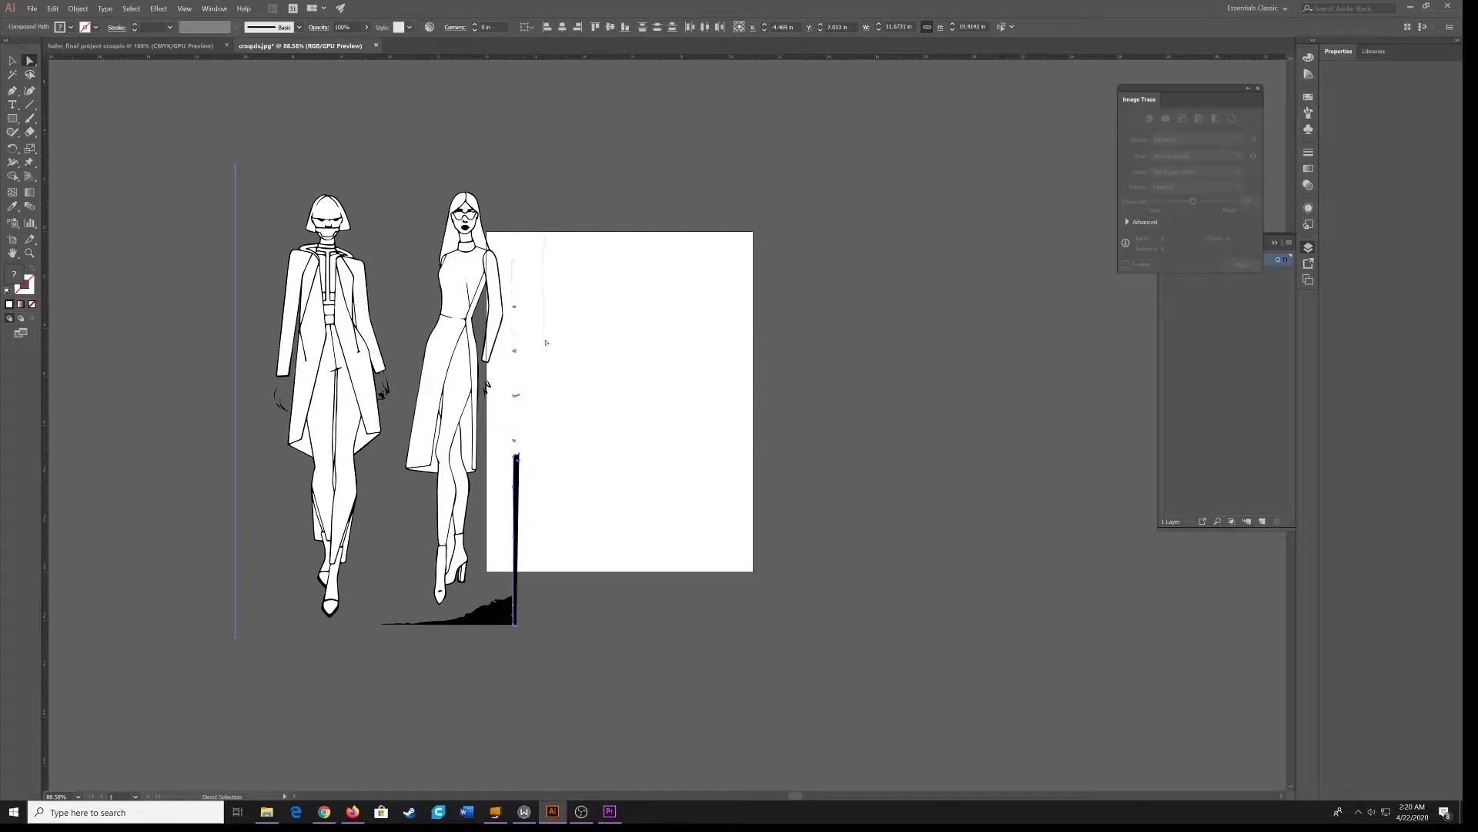
pyautogui.press('Delete')
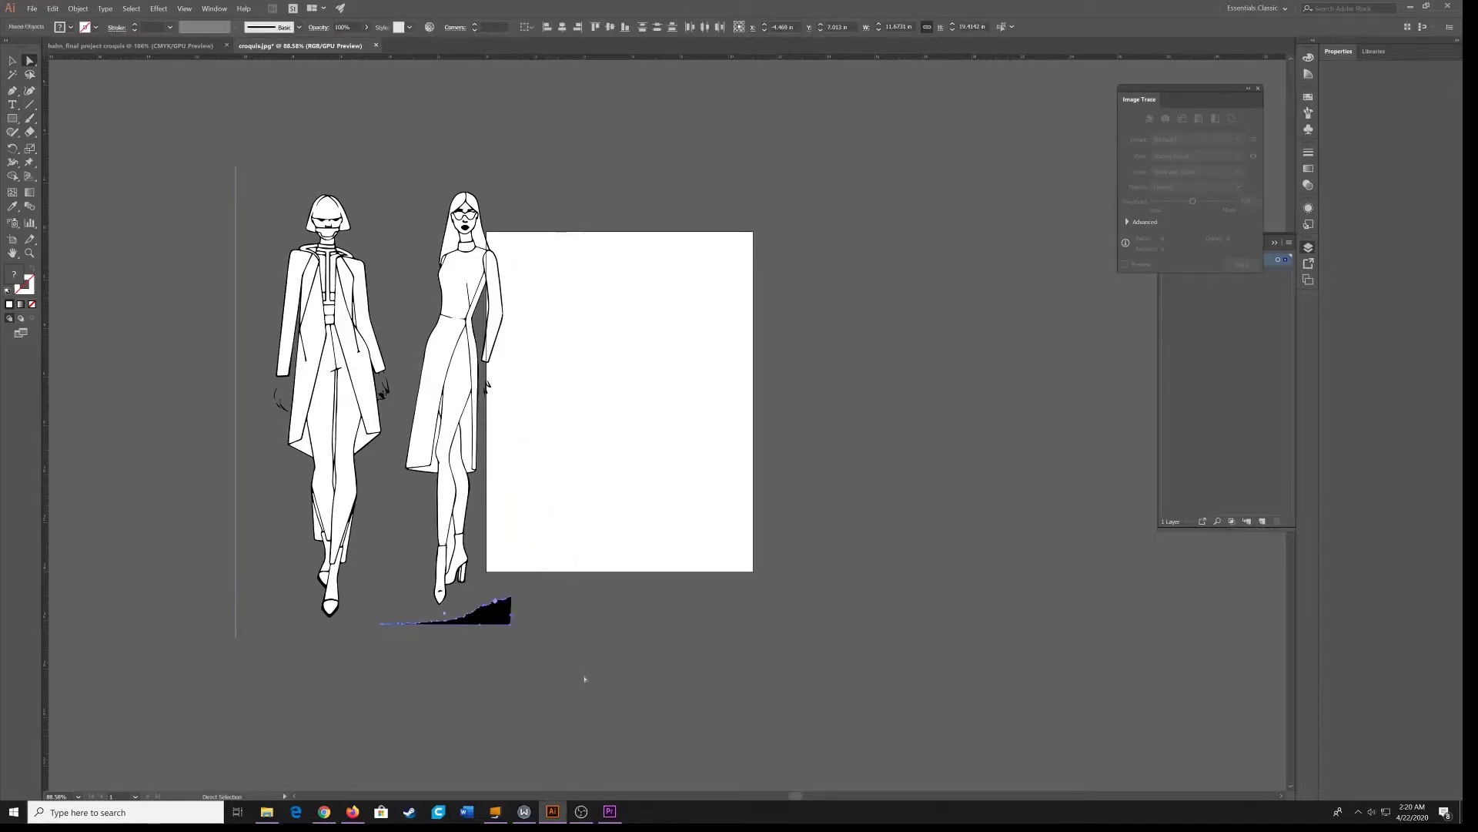
pyautogui.press('Delete')
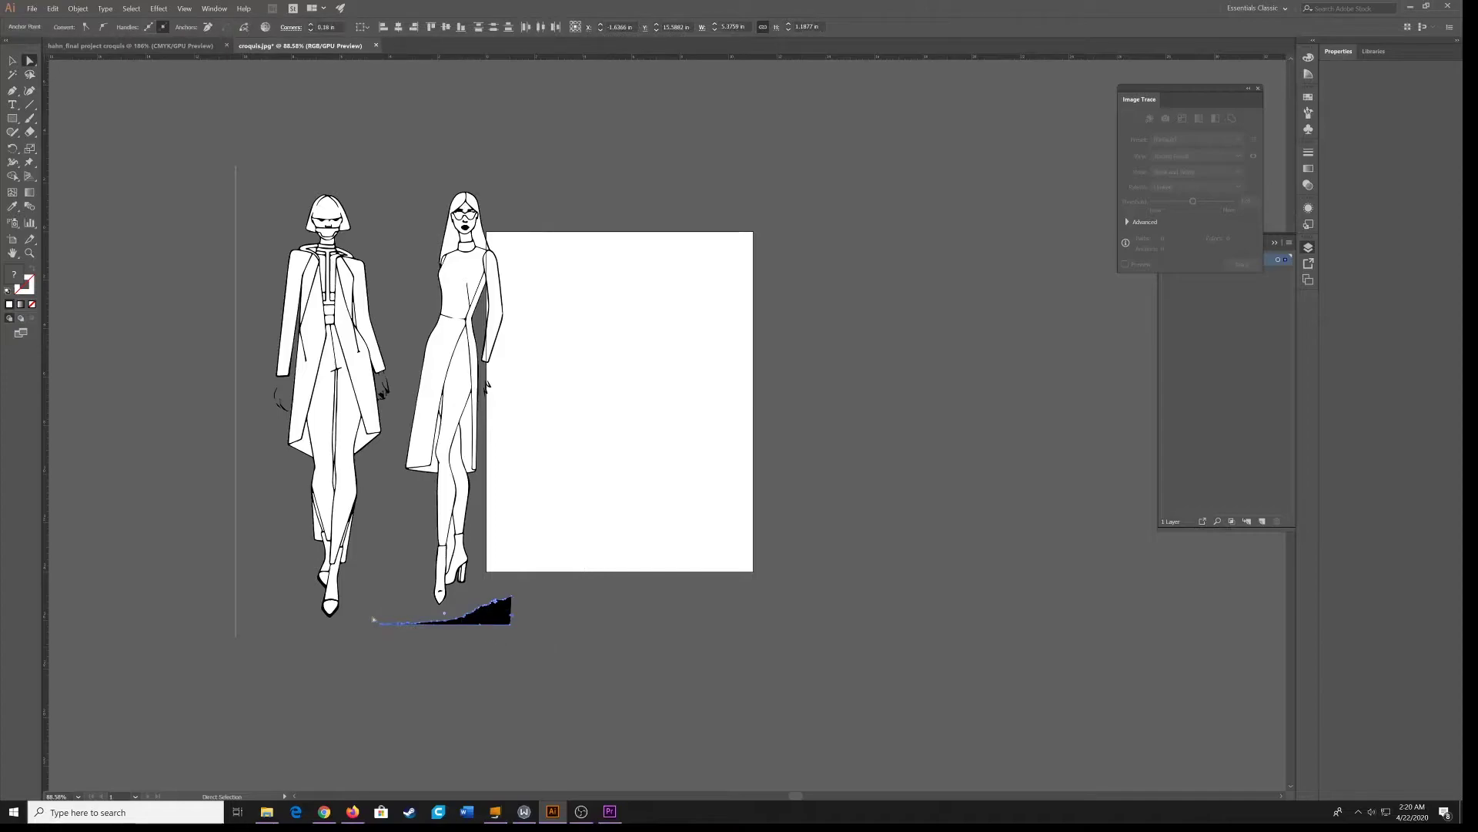
pyautogui.press('Delete')
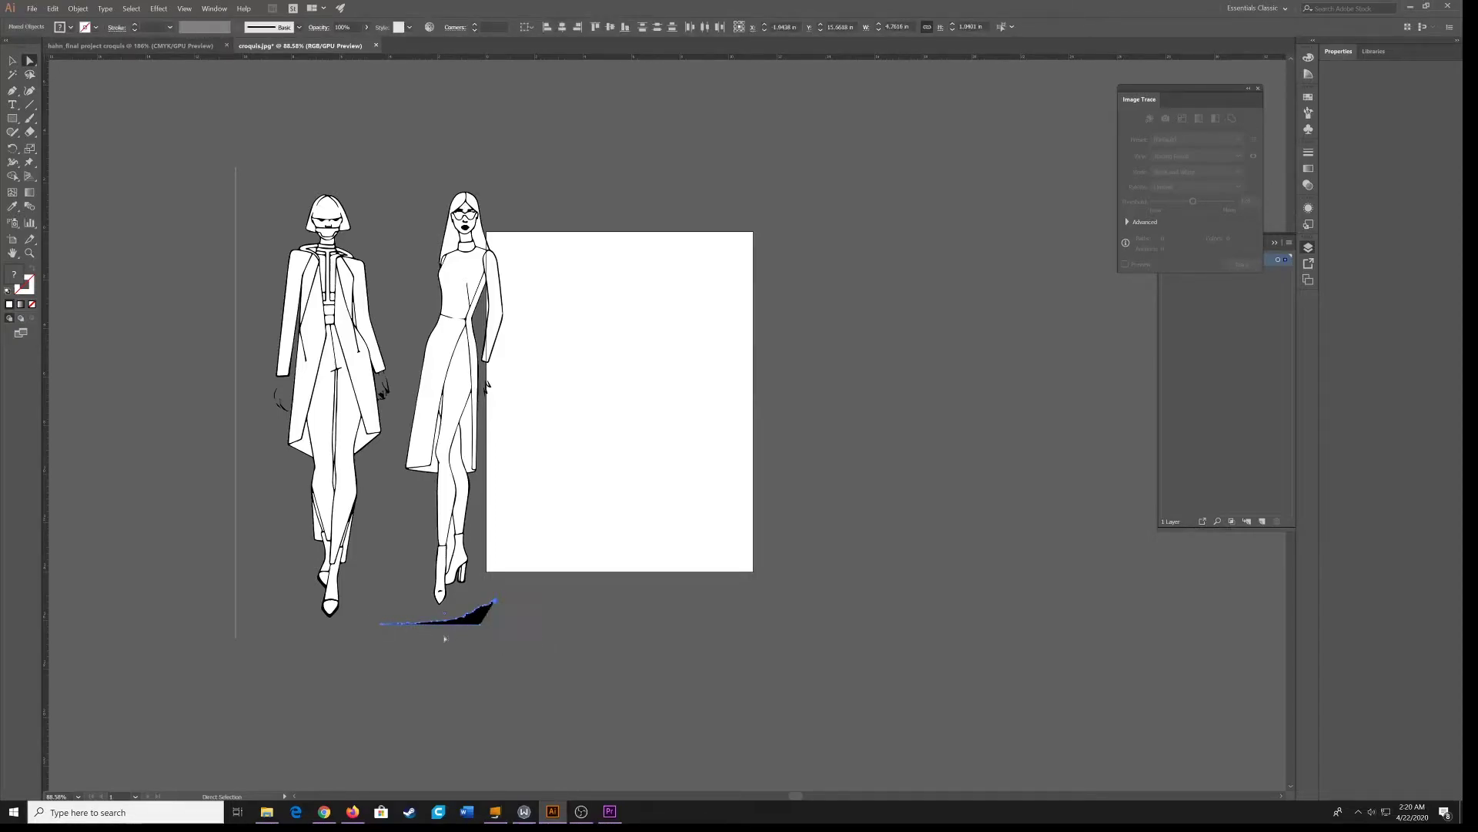
pyautogui.press('Delete')
# Select and remove the stray vertical line left of the figures, then deselect.
pyautogui.click(478, 642)
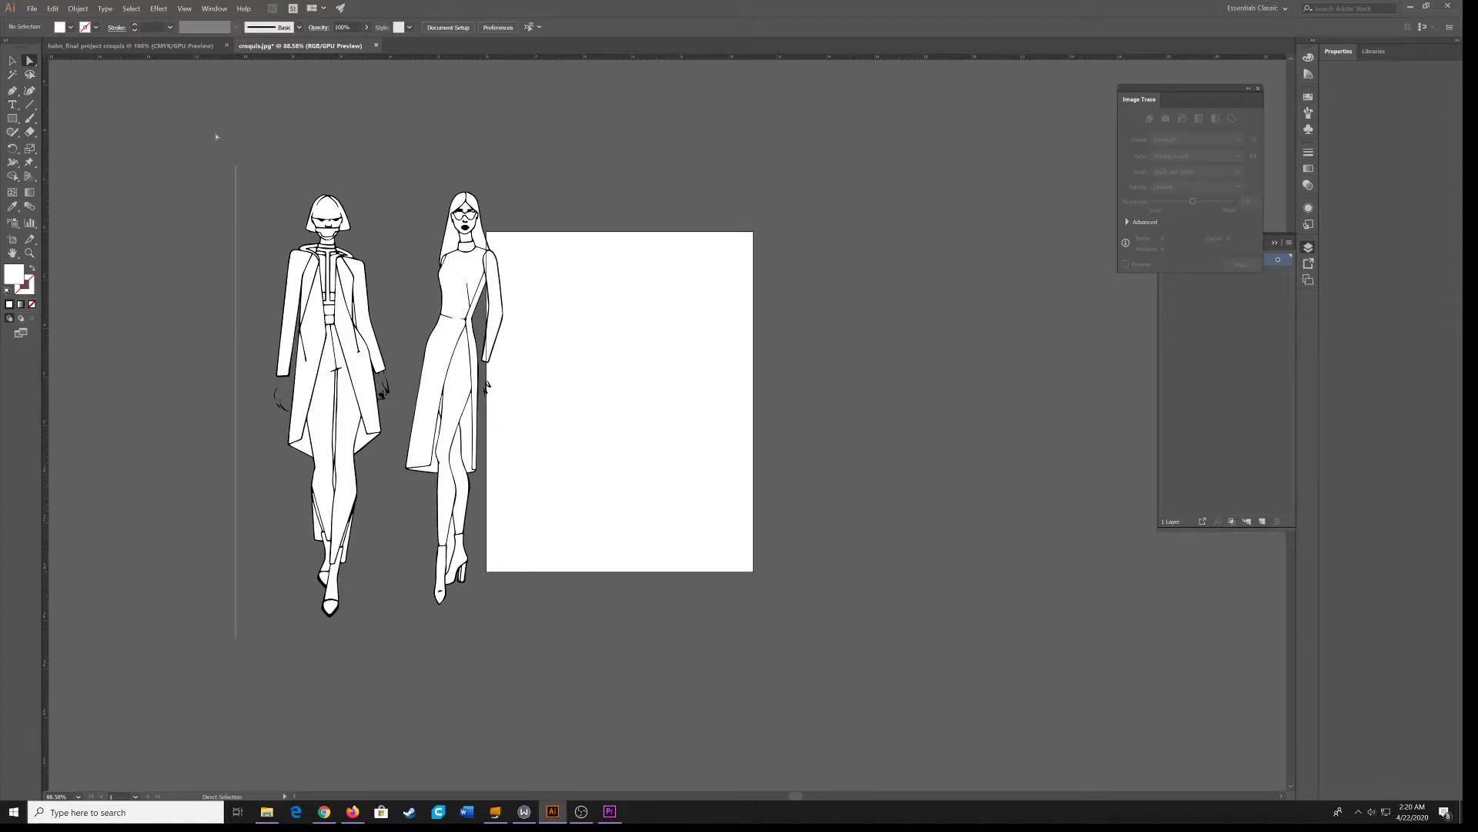
pyautogui.click(258, 202)
pyautogui.click(247, 189)
# Move the traced figures onto the white artboard and scale them down to fit.
pyautogui.press('v')
pyautogui.moveTo(331, 295); pyautogui.dragTo(564, 311)
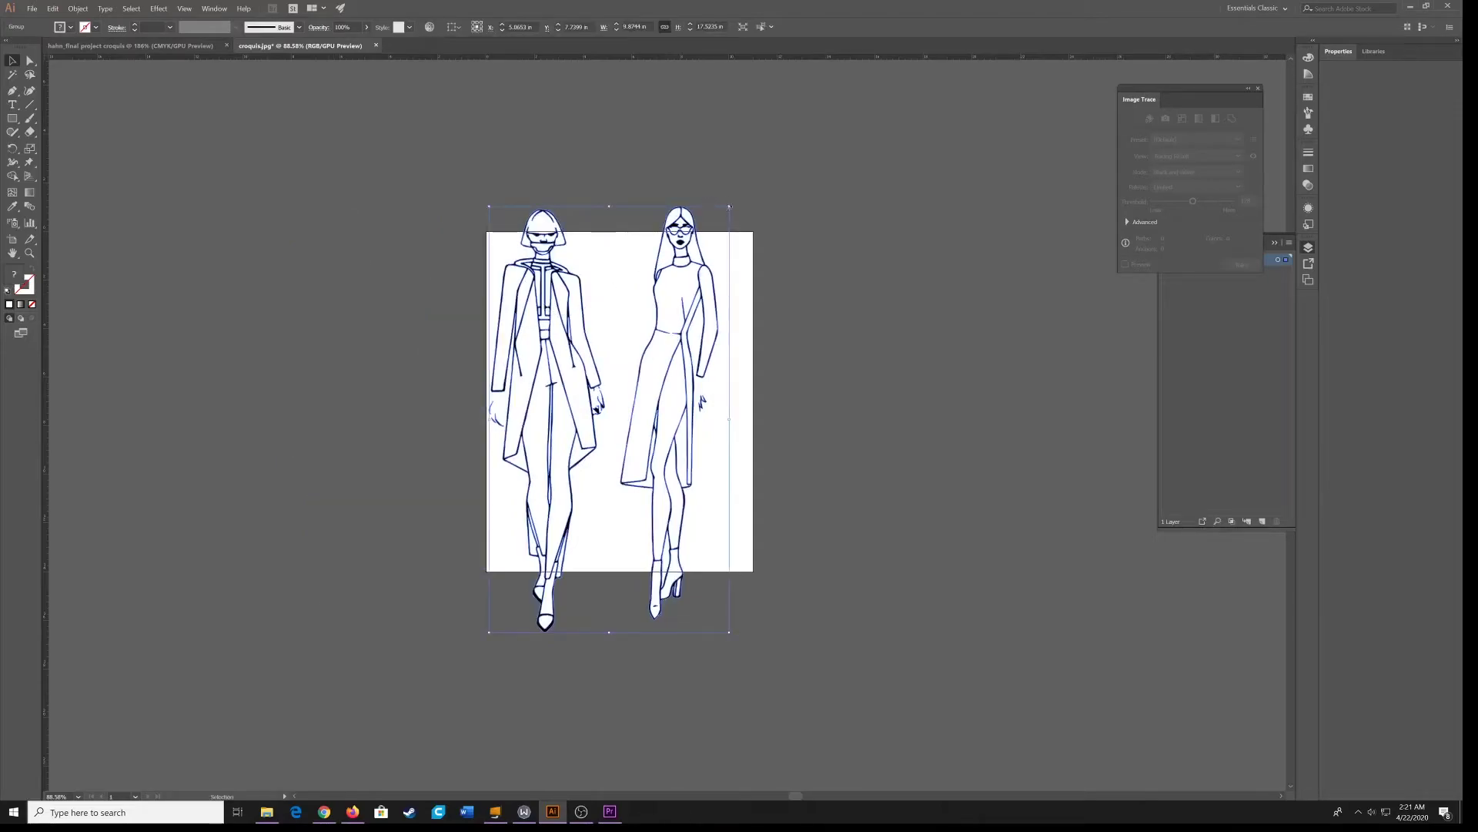
pyautogui.moveTo(729, 207)
pyautogui.mouseDown()
pyautogui.moveTo(647, 396)
pyautogui.moveTo(663, 322)
pyautogui.mouseUp()
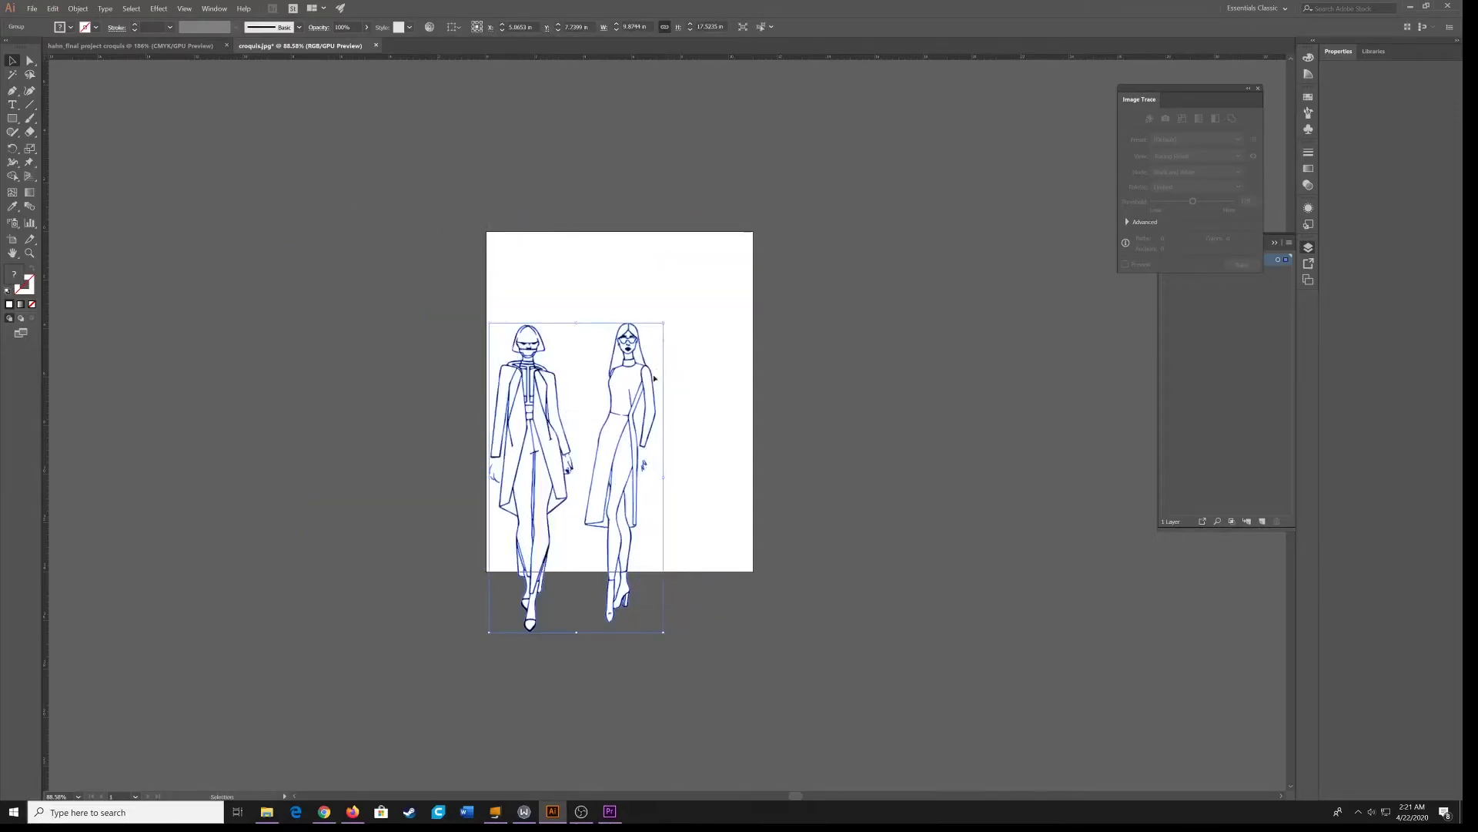
pyautogui.moveTo(624, 407); pyautogui.dragTo(652, 352)
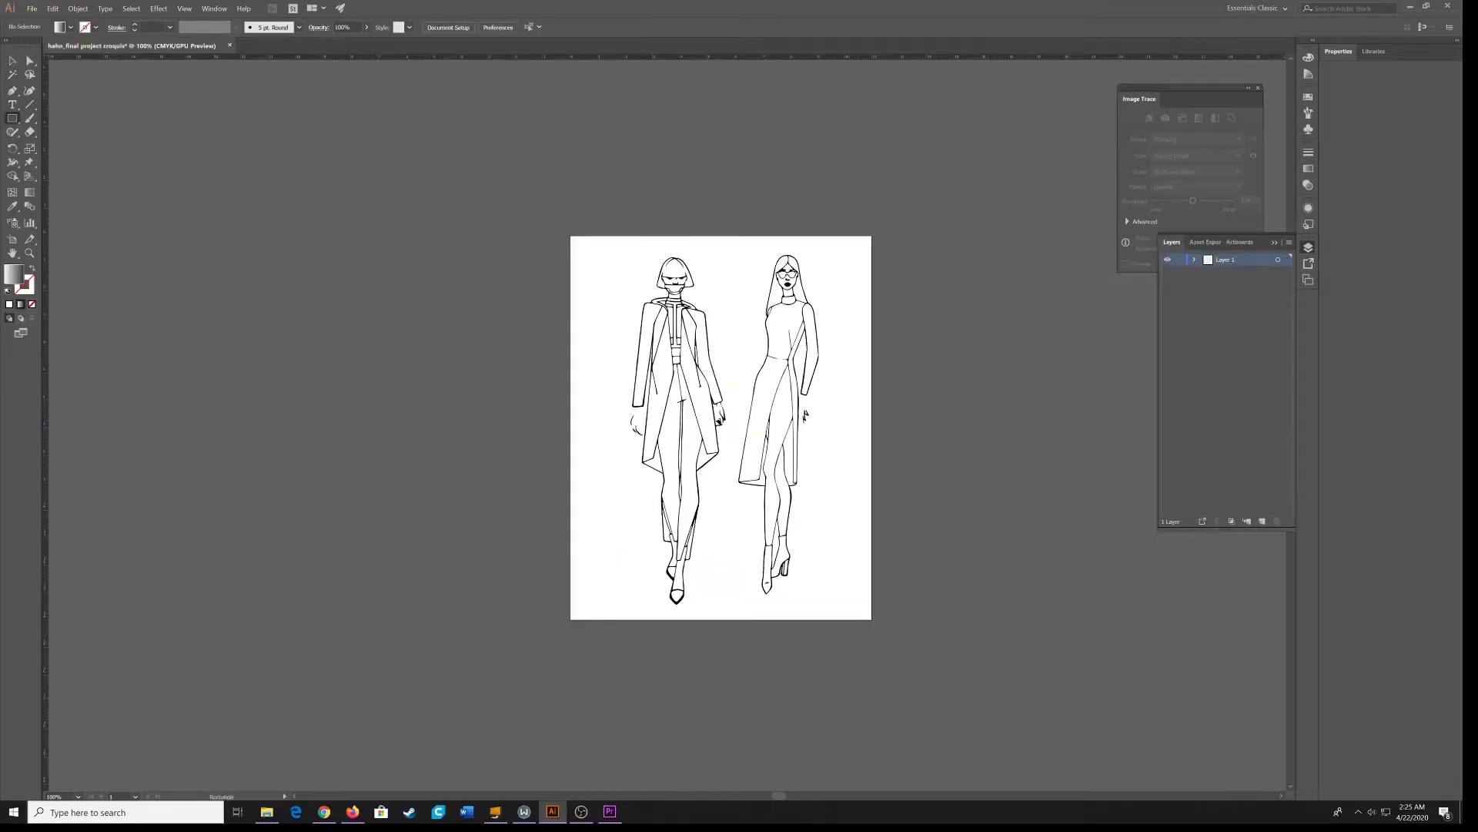
# Draw a gradient rectangle over the artboard and move it below the figures group in Layers.
pyautogui.click(70, 27)
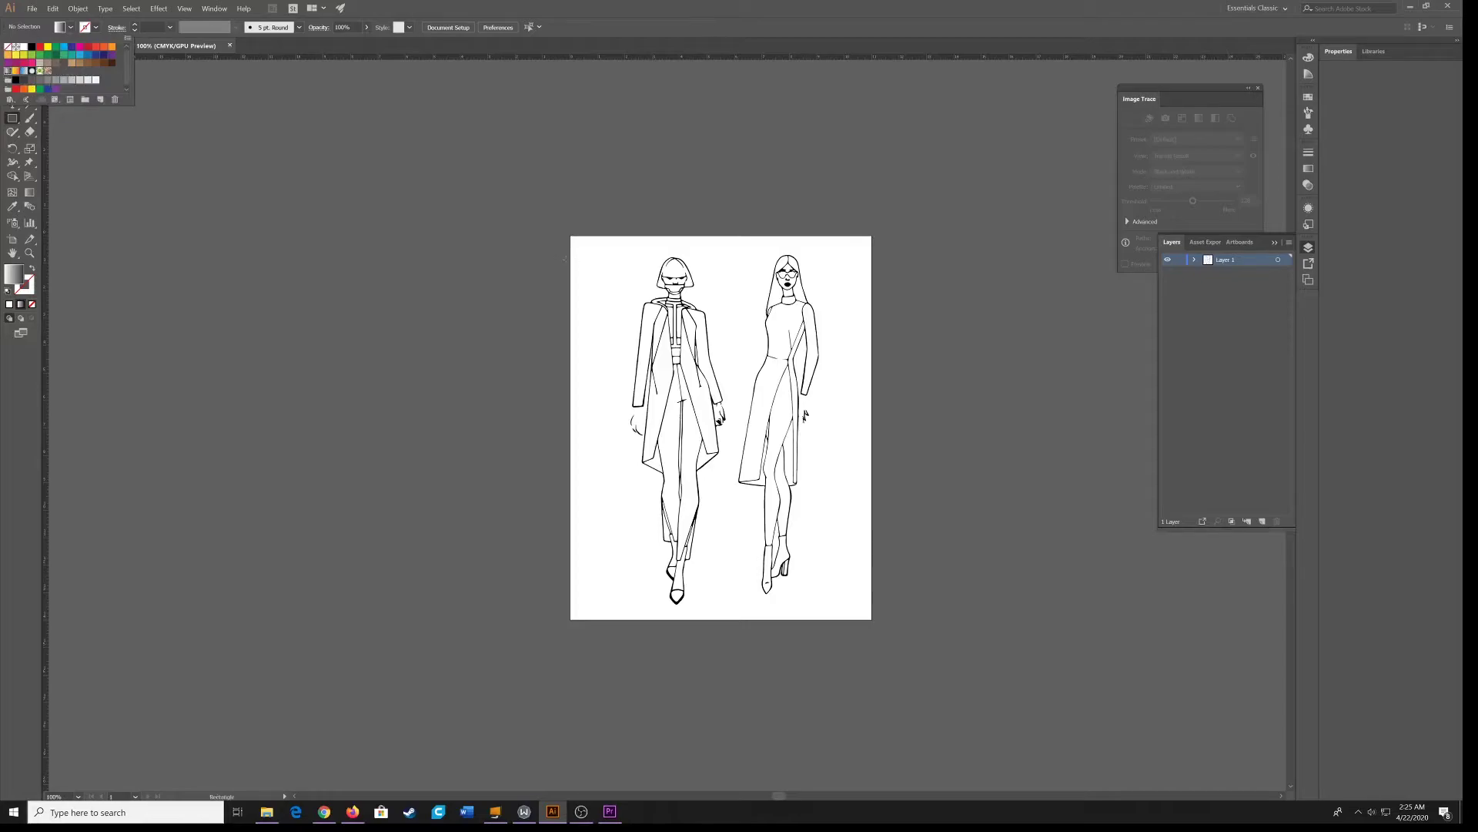
pyautogui.click(553, 230)
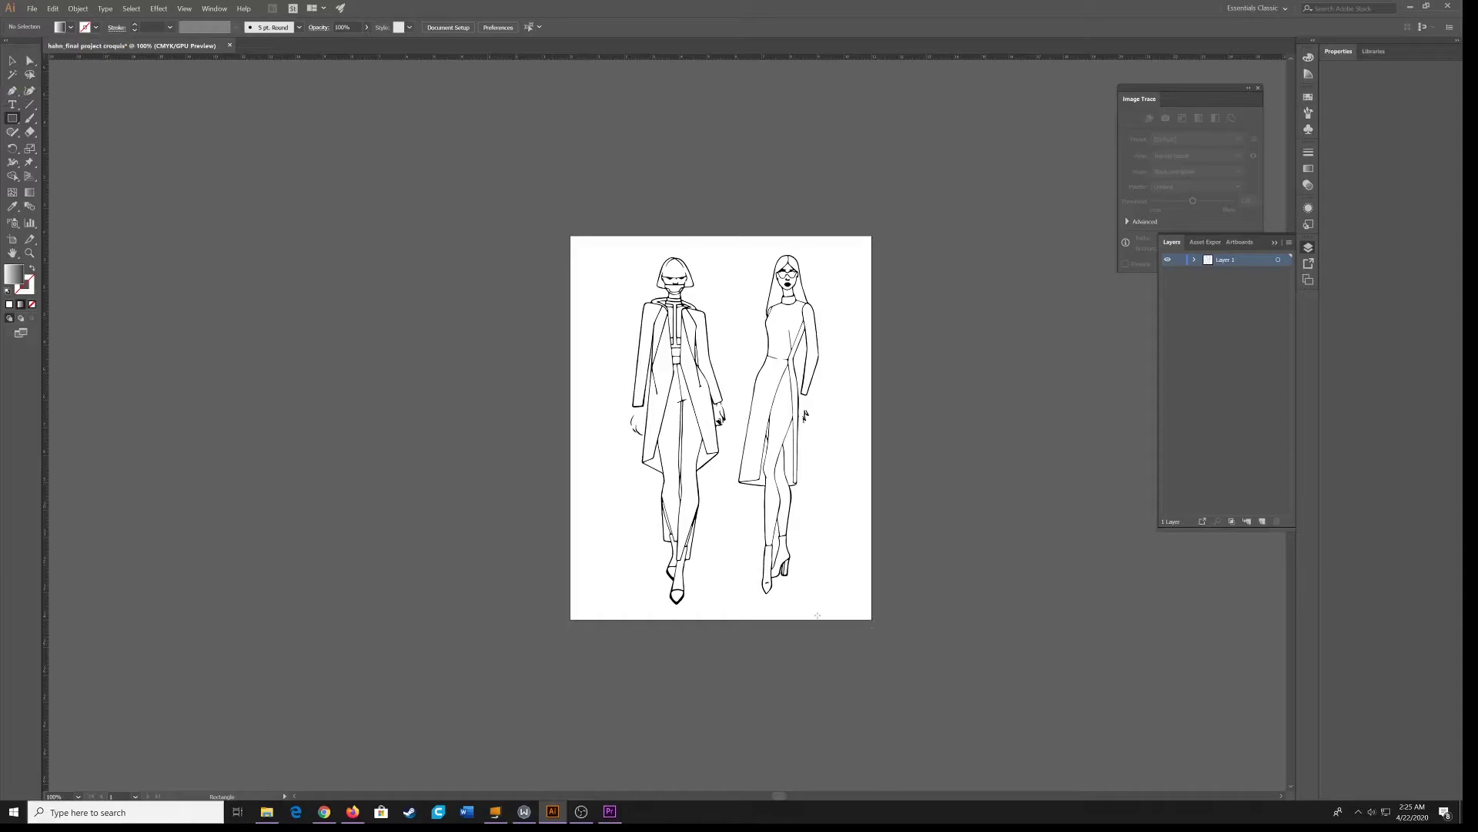
pyautogui.moveTo(583, 238); pyautogui.dragTo(863, 619)
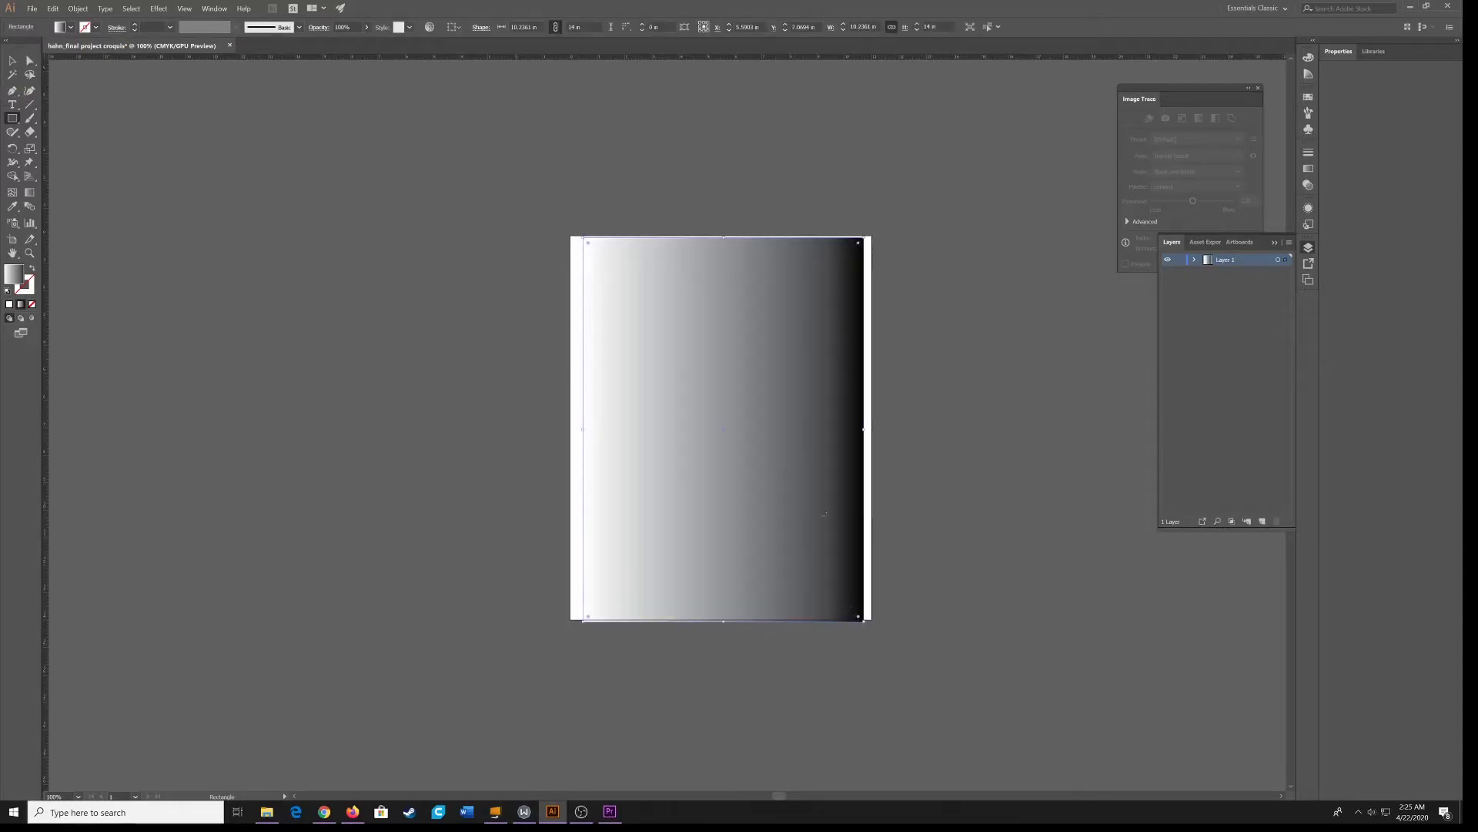
pyautogui.click(1195, 260)
pyautogui.moveTo(1236, 273); pyautogui.dragTo(1226, 298)
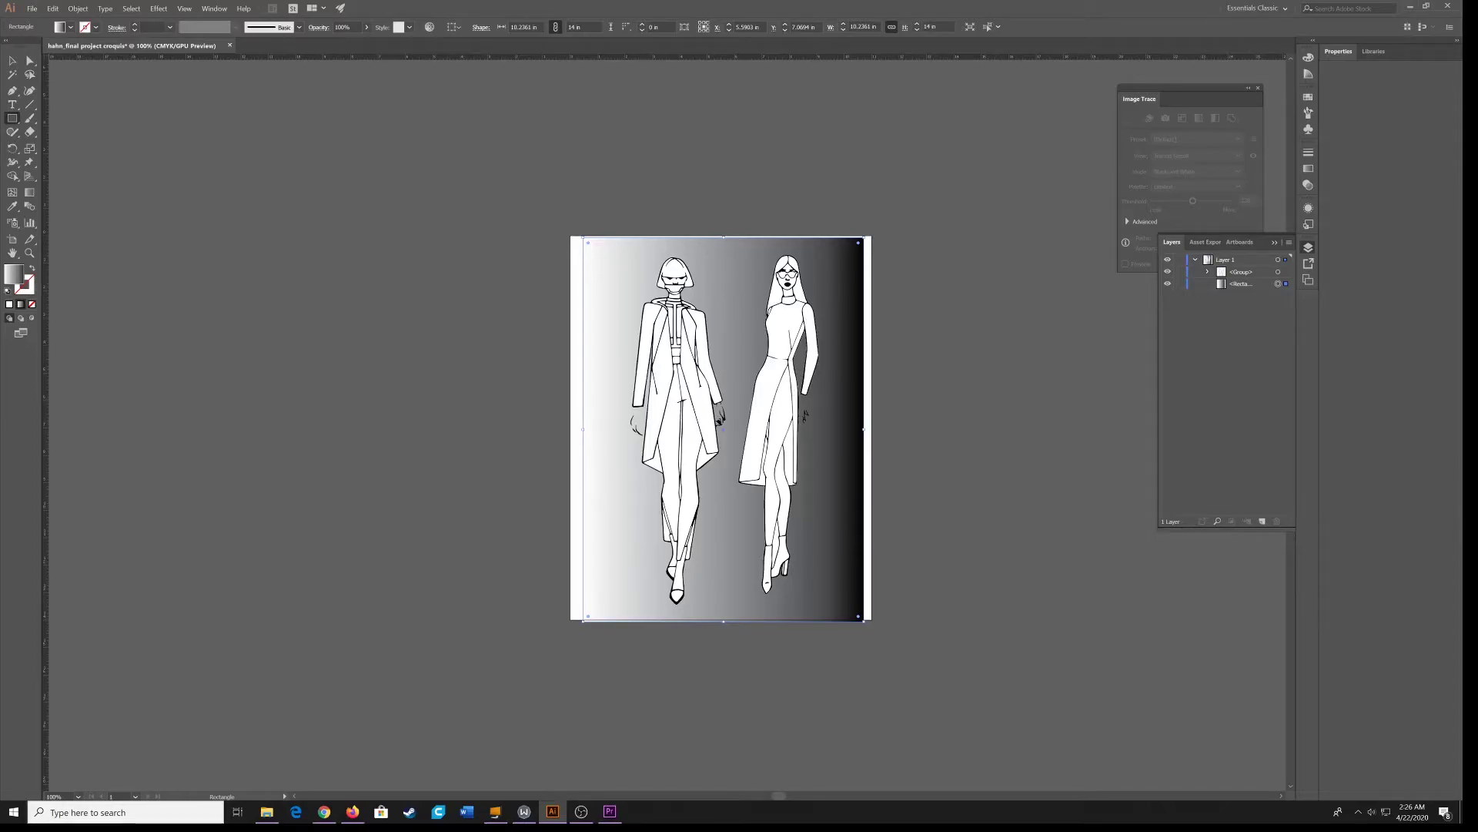
# Try magenta and red on the background rectangle, settling on a sky blue fill.
pyautogui.doubleClick(1223, 285)
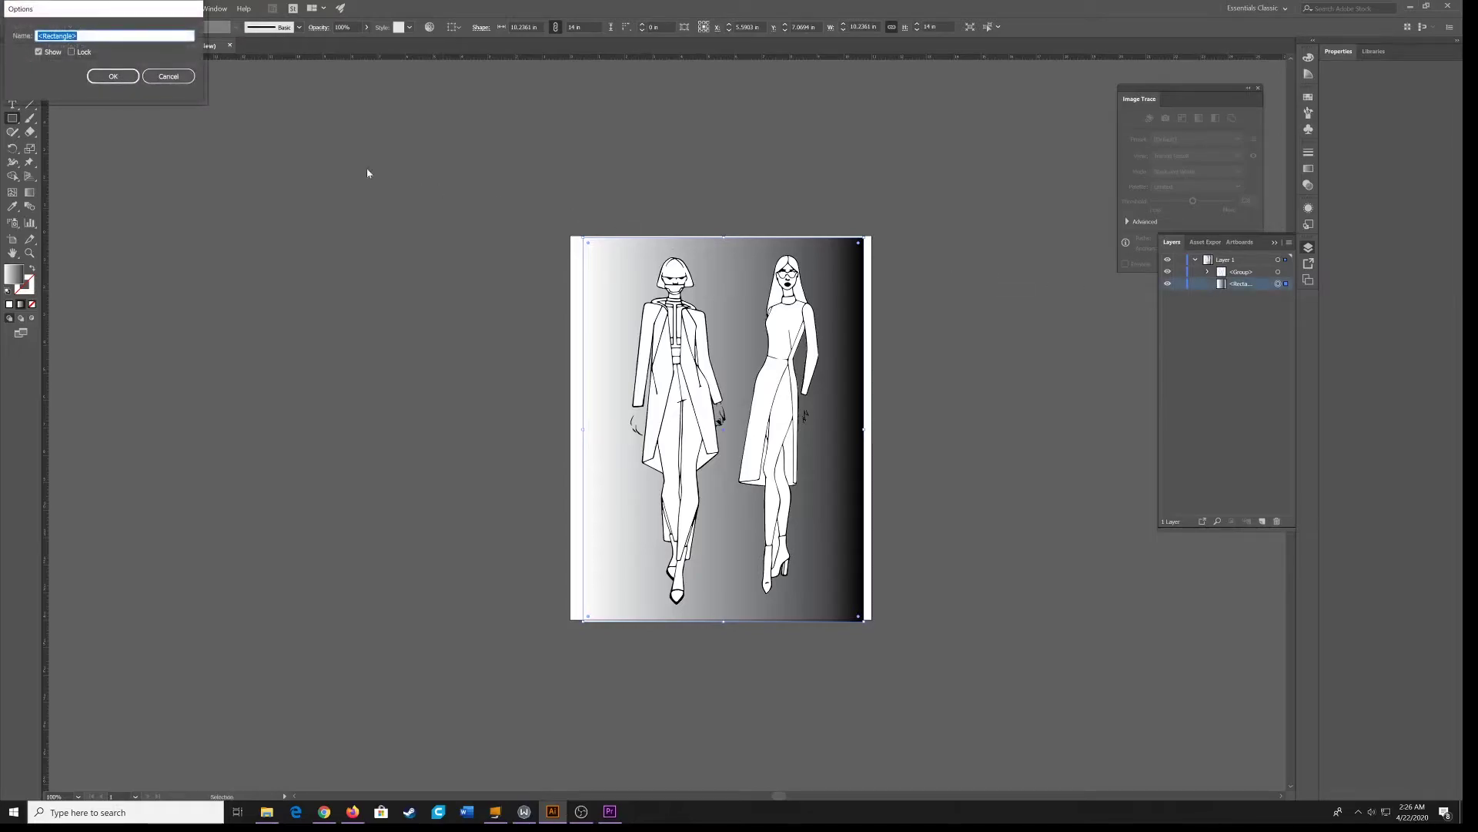
pyautogui.click(172, 73)
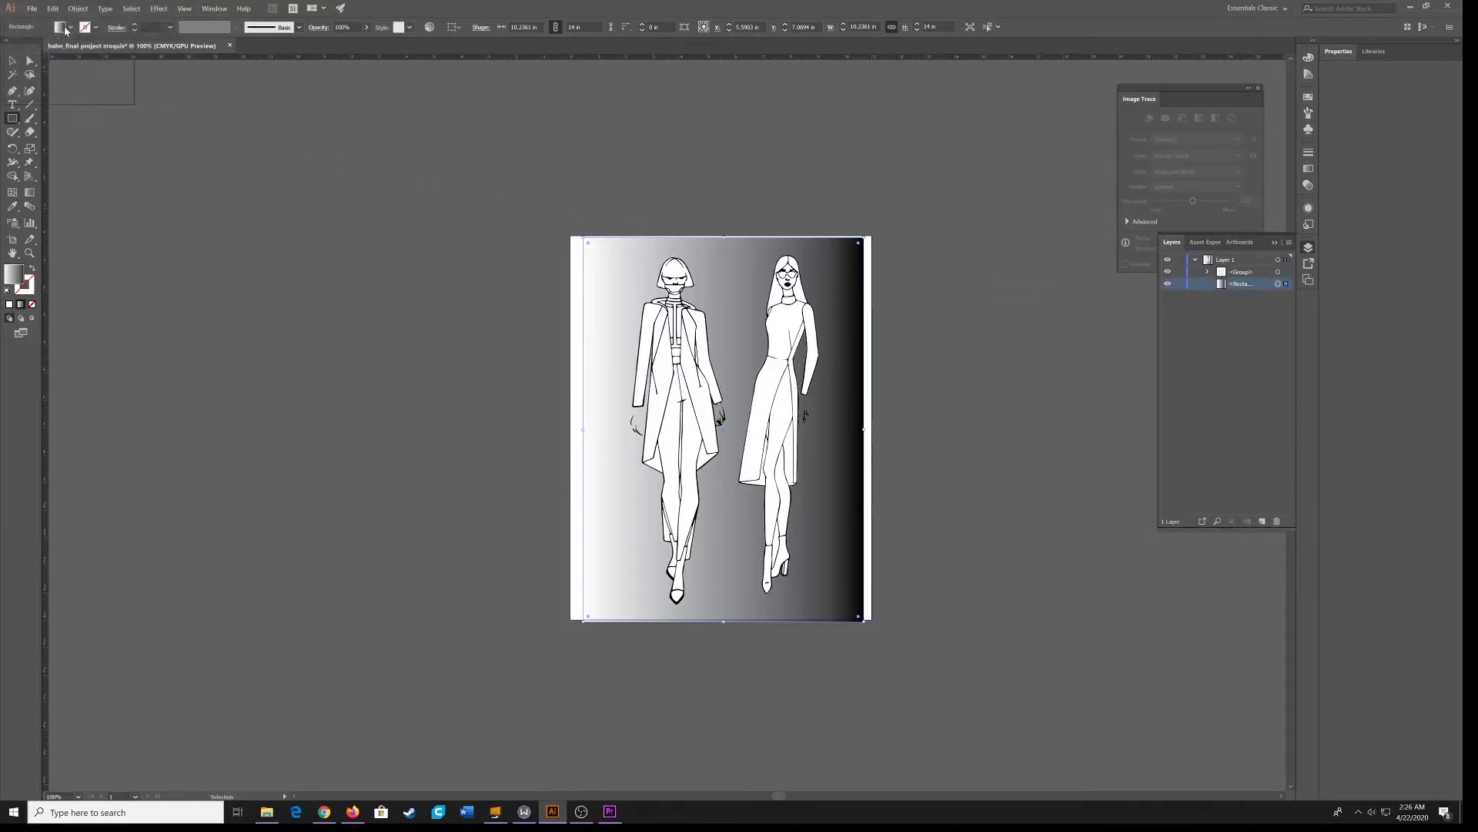
pyautogui.click(70, 27)
pyautogui.click(78, 47)
pyautogui.click(93, 48)
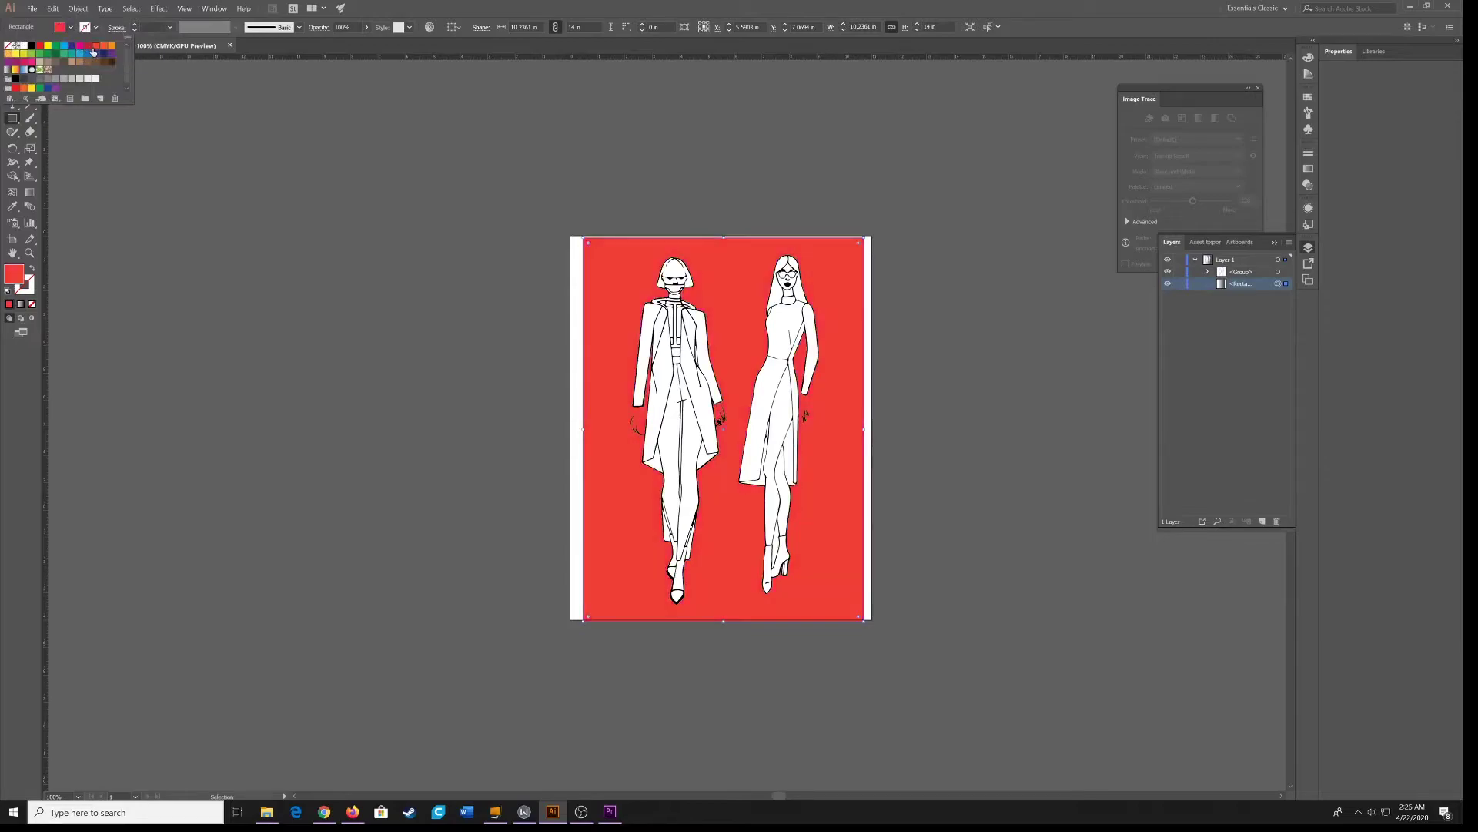
pyautogui.click(80, 53)
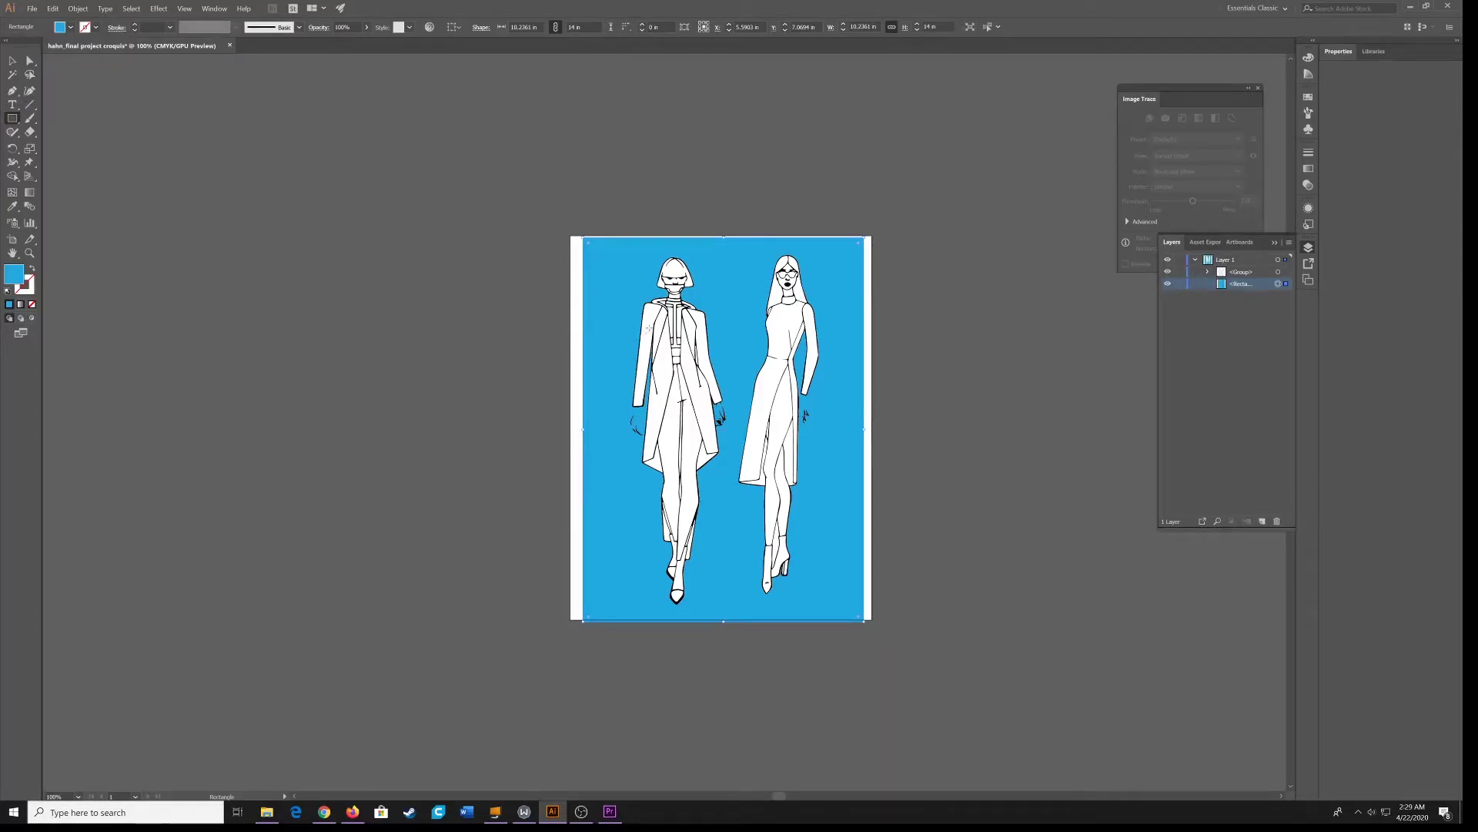
# Turn off the blue rectangle's visibility in the Layers panel to reveal the white artboard.
pyautogui.hotkey('ctrl', '=')
pyautogui.hotkey('ctrl', '=')
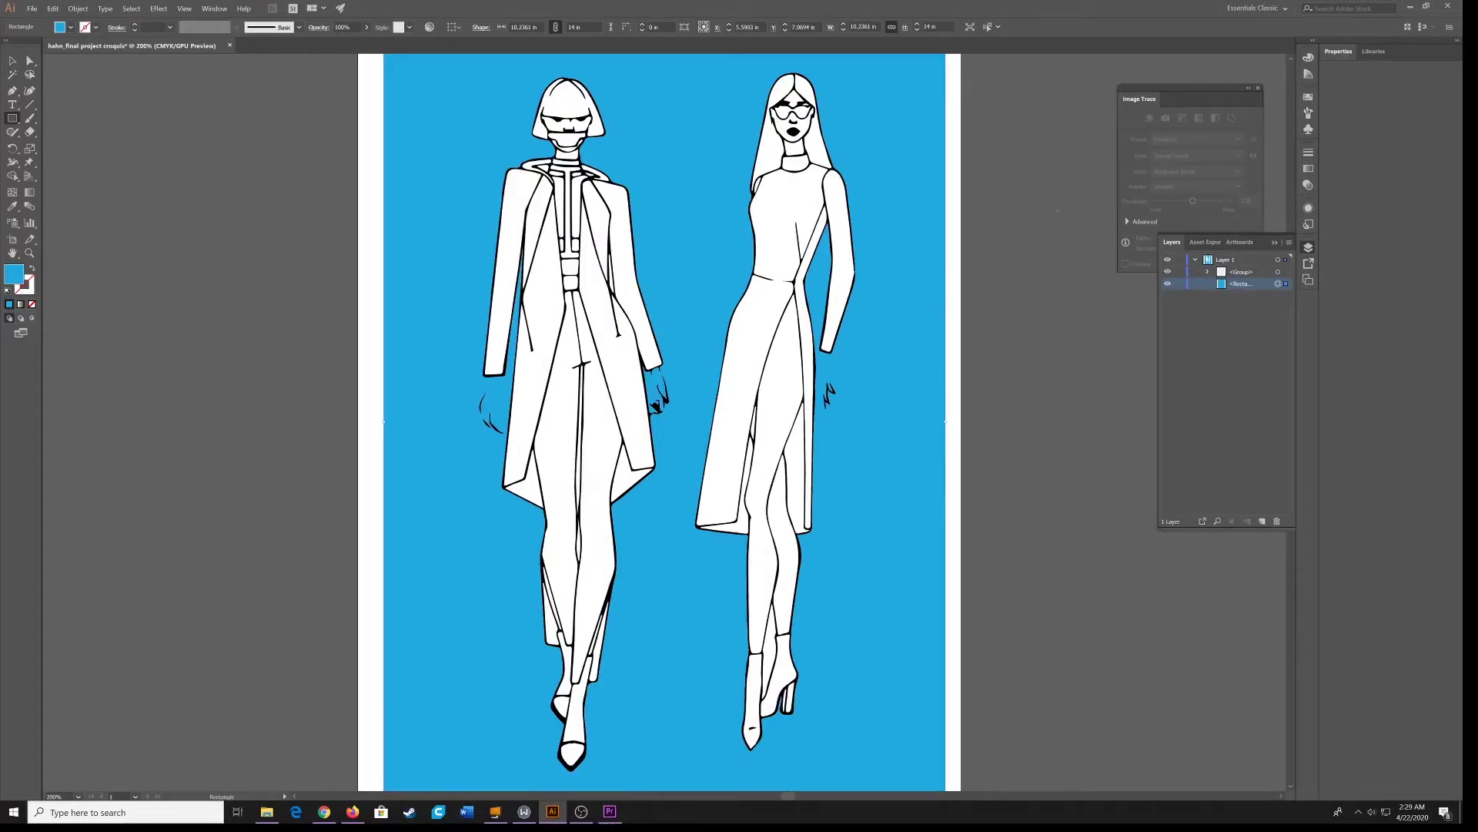
pyautogui.click(1167, 283)
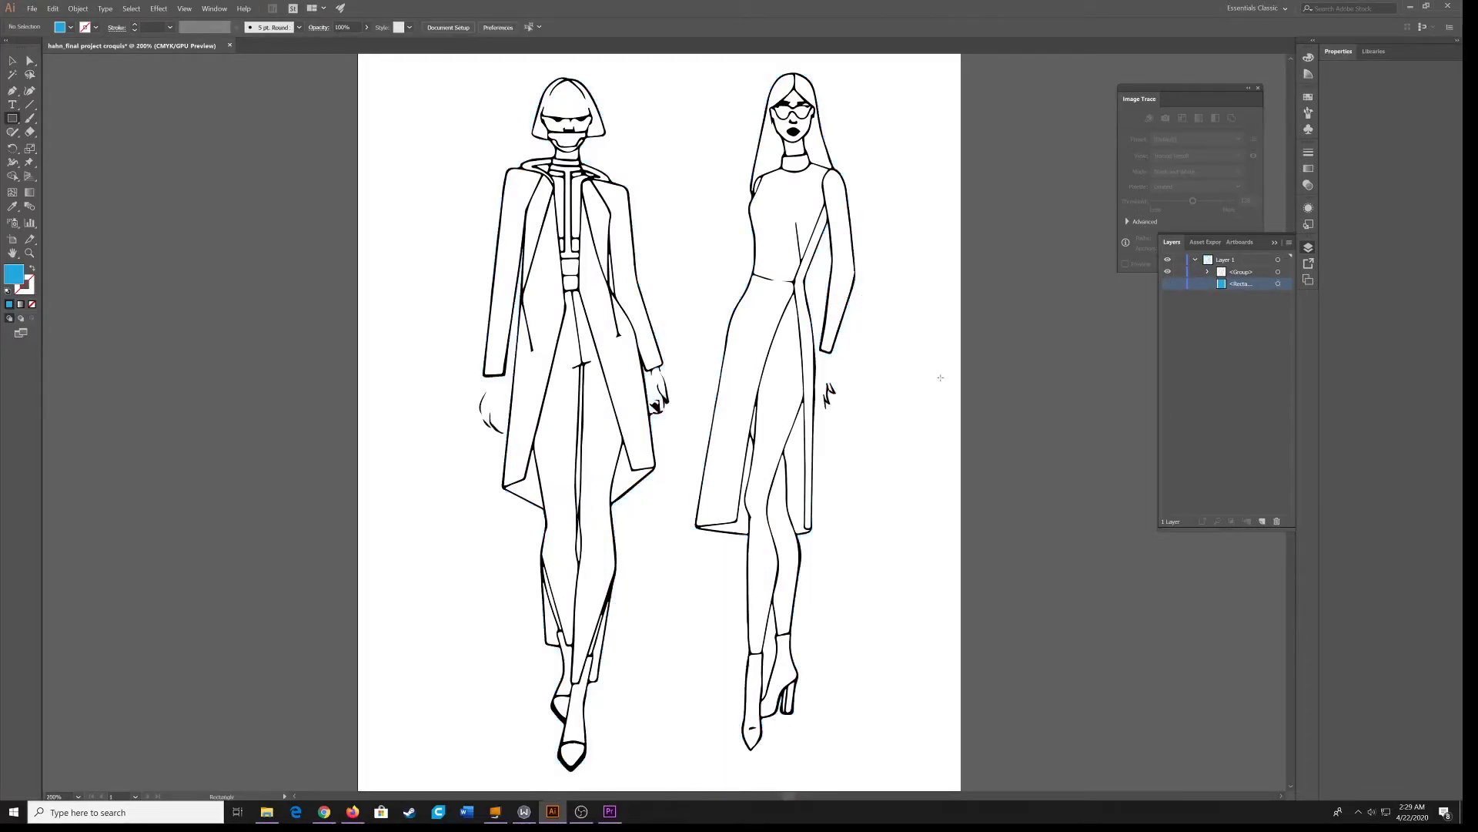
pyautogui.hotkey('ctrl', '-')
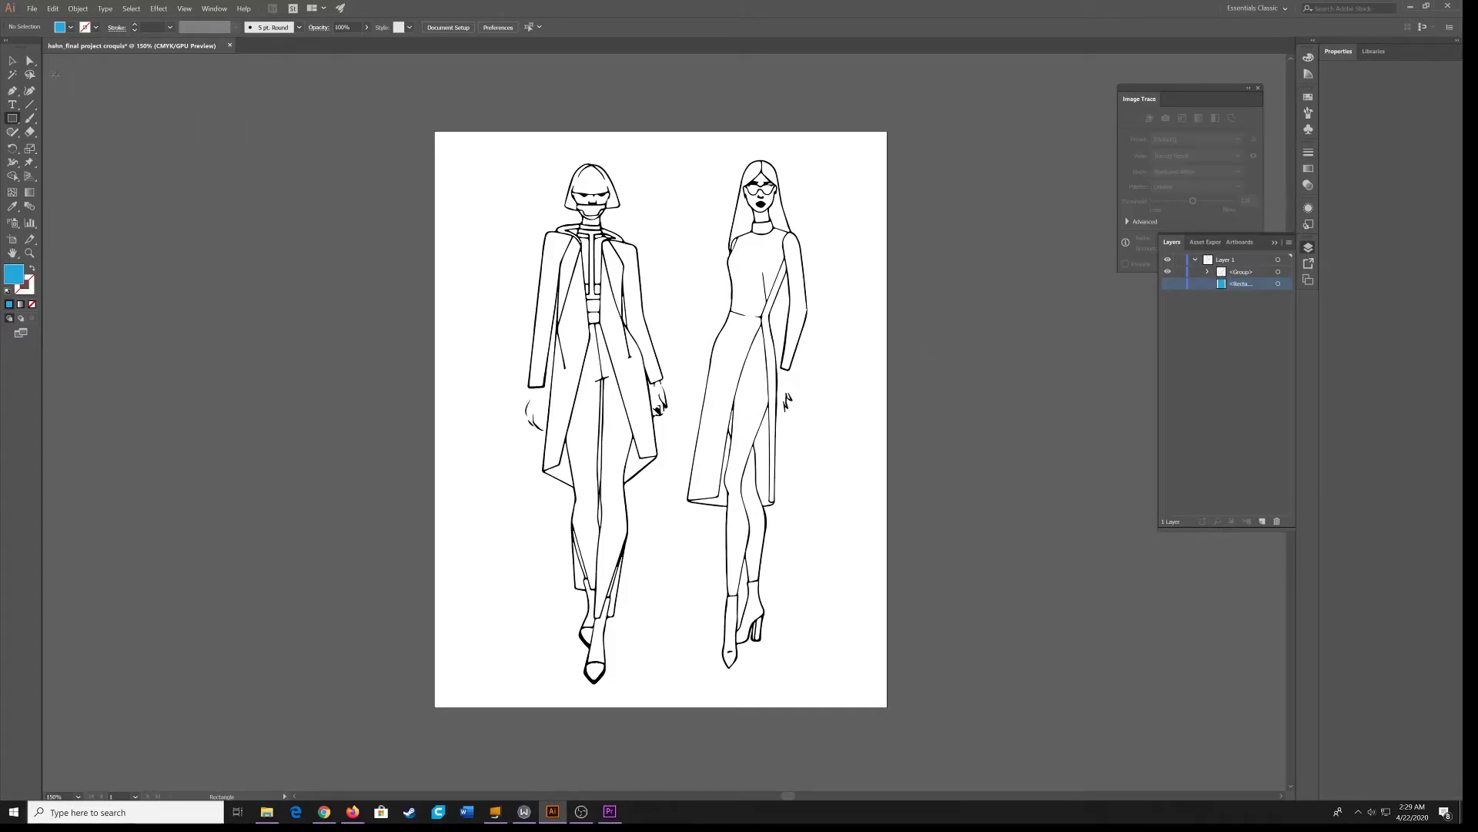
# Select the two-figure line-drawing group and convert it with Object > Live Paint > Make.
pyautogui.click(12, 62)
pyautogui.click(555, 251)
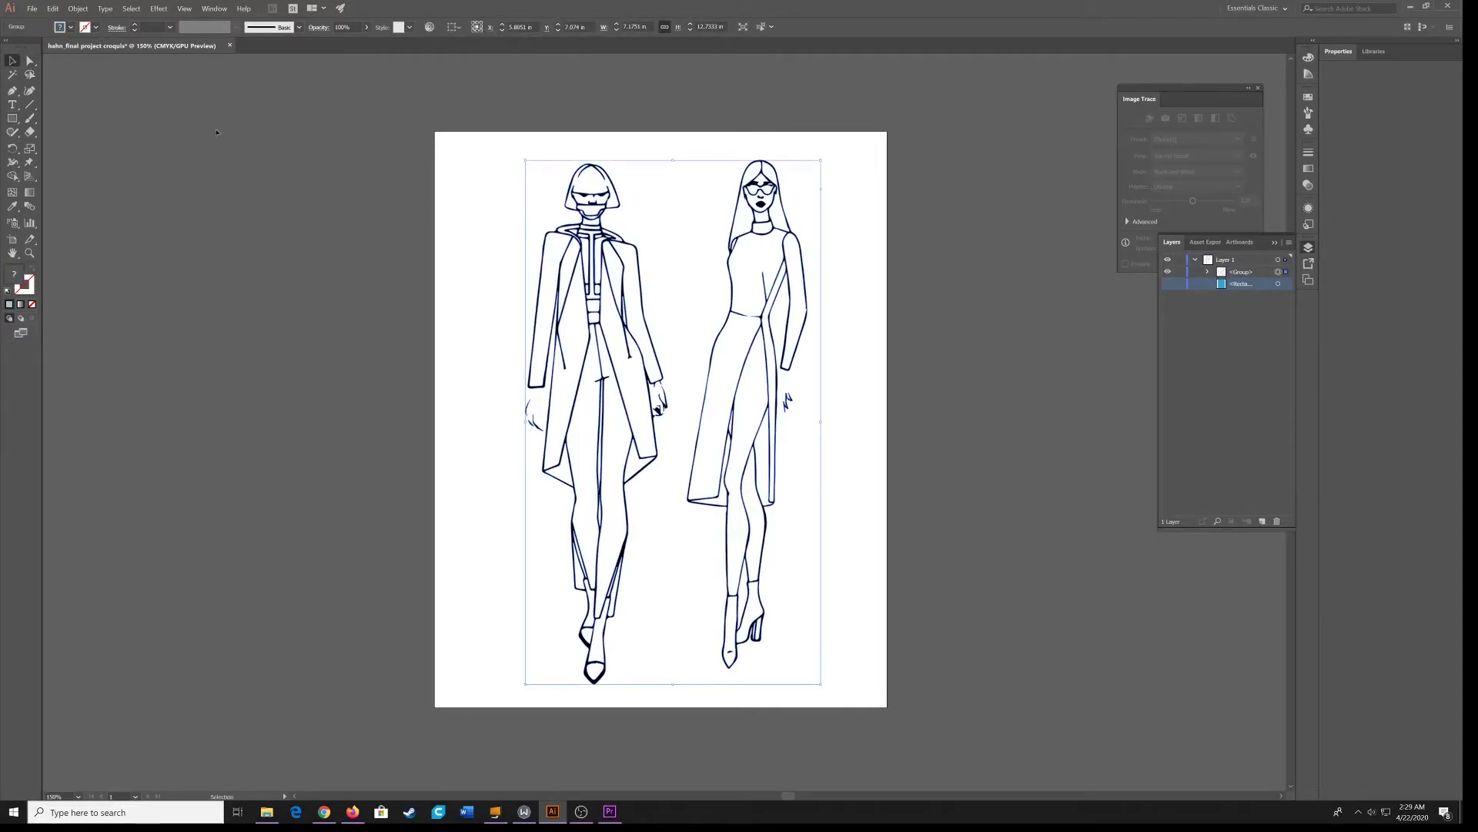
pyautogui.click(77, 9)
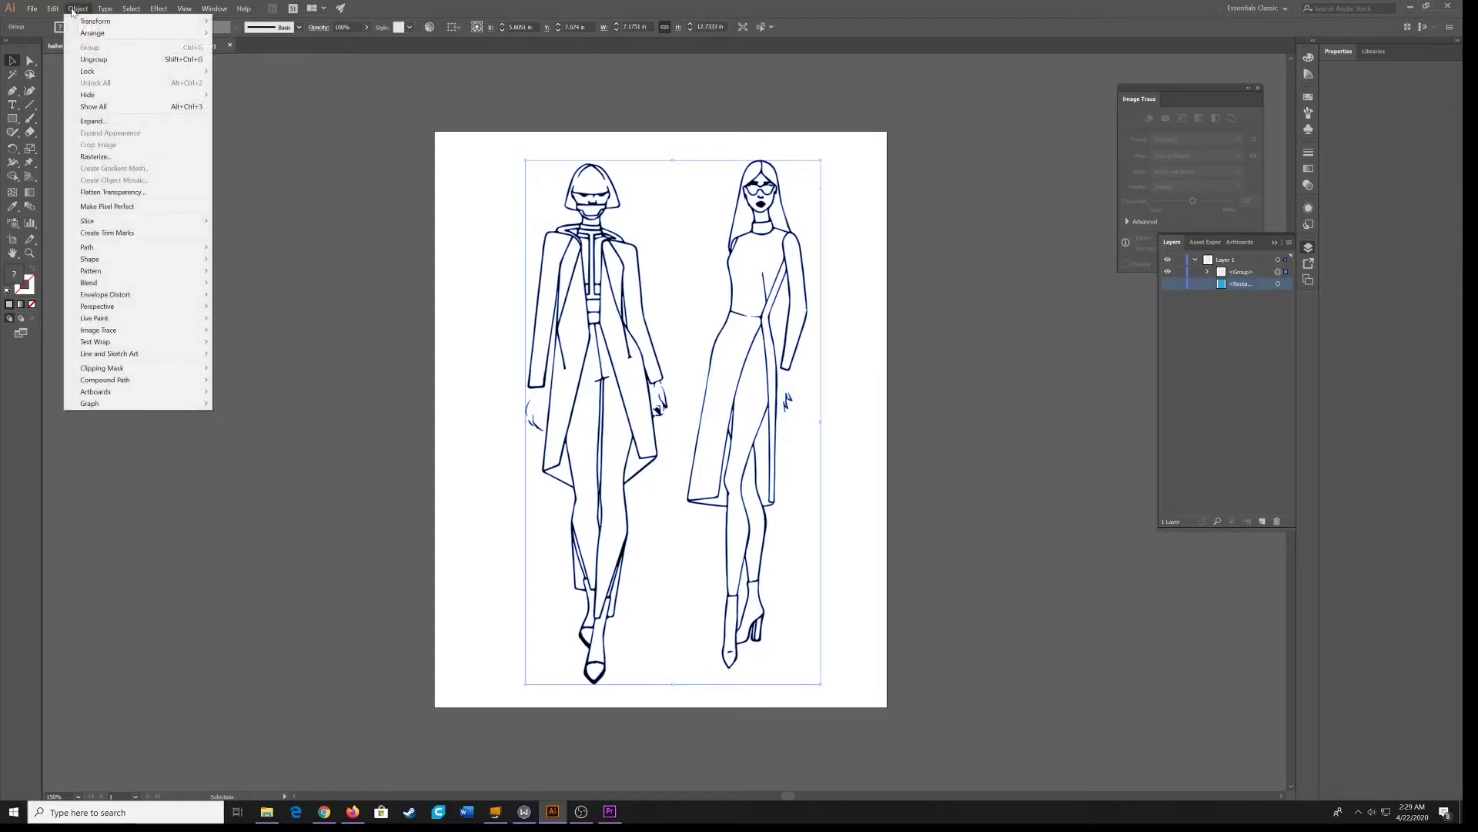
pyautogui.moveTo(175, 319)
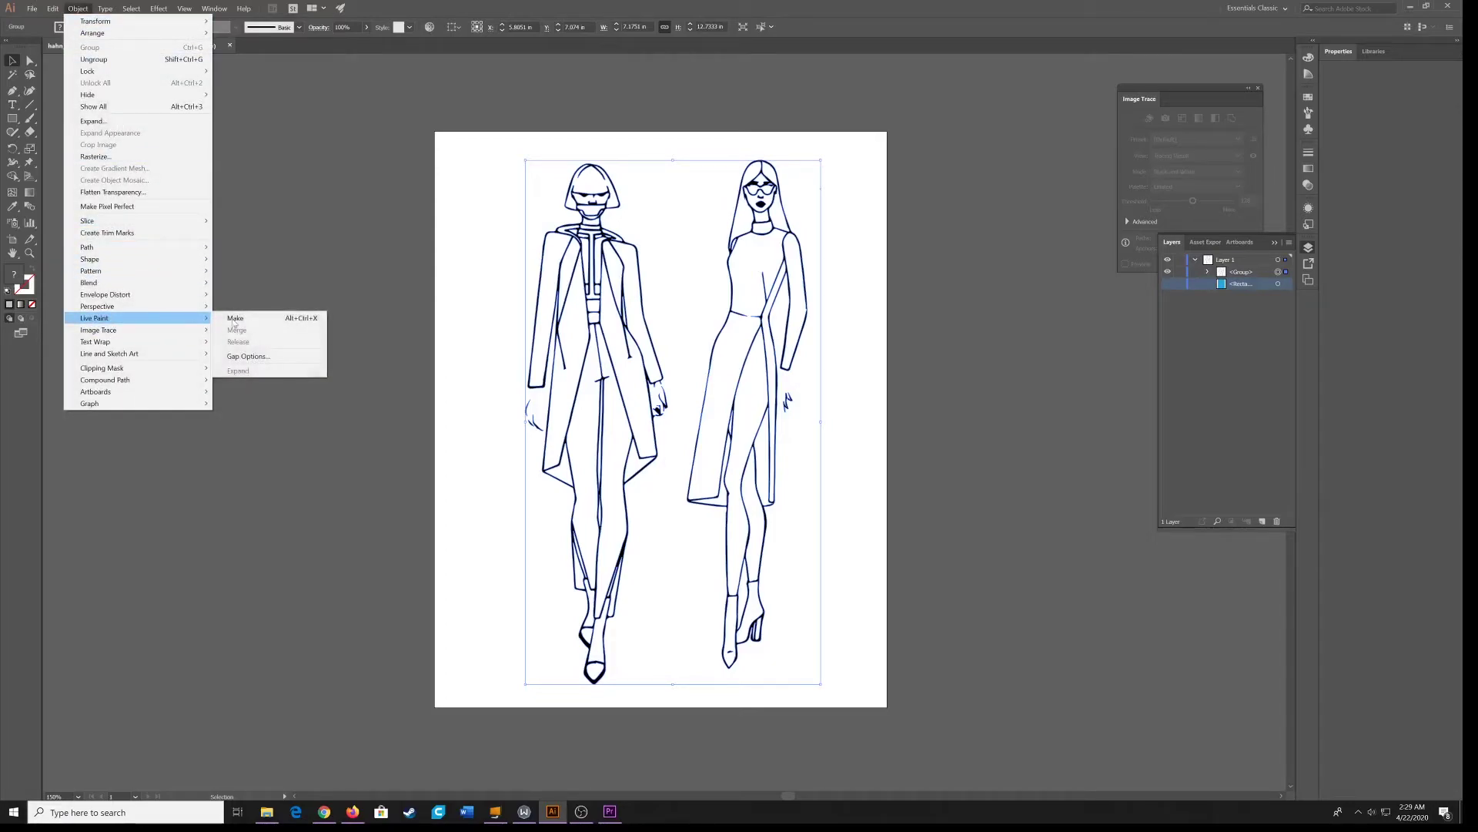
pyautogui.click(264, 323)
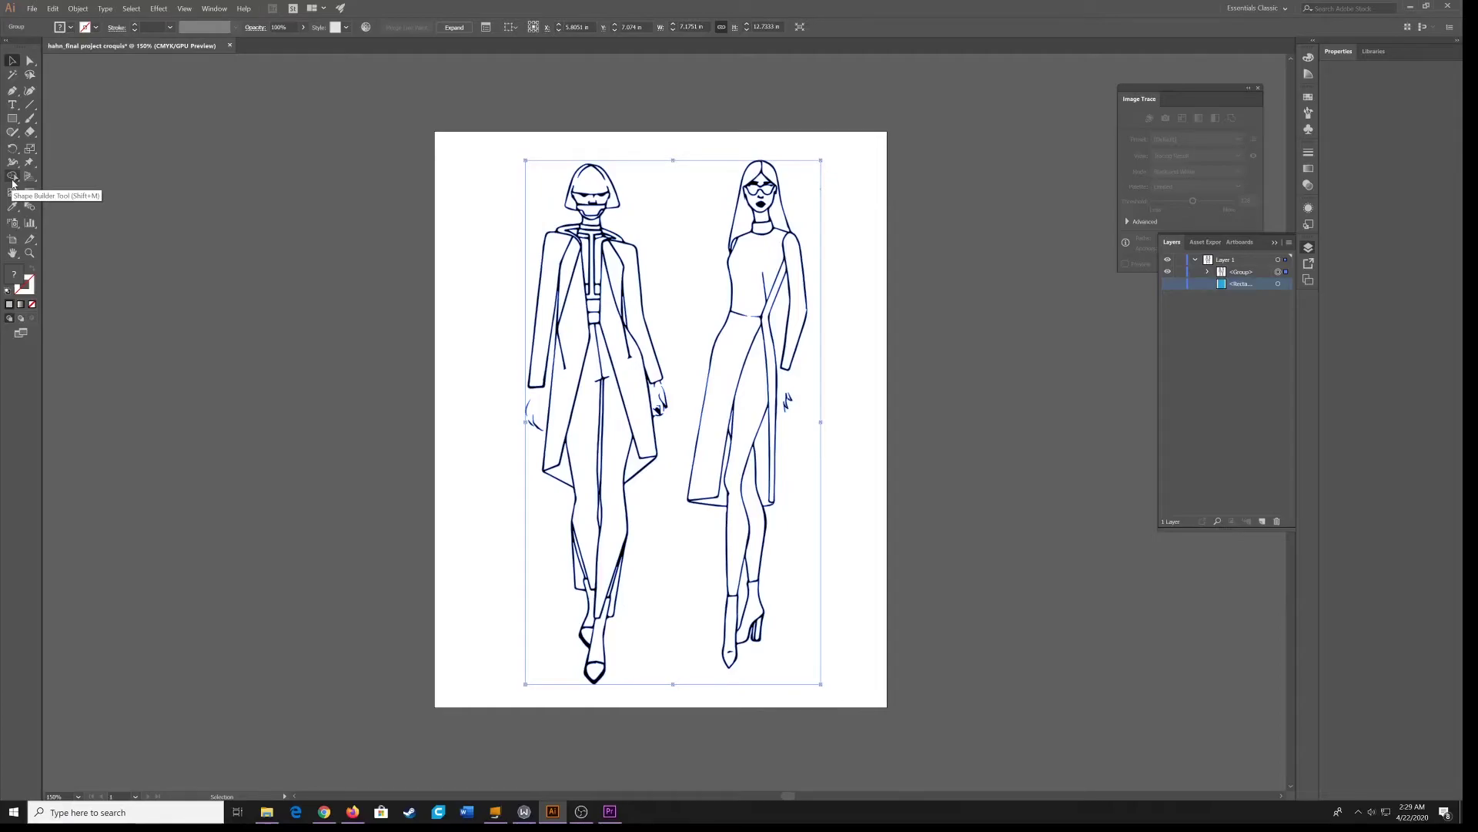
# Switch to the Live Paint Bucket and float the Swatches panel over the canvas.
pyautogui.click(13, 181)
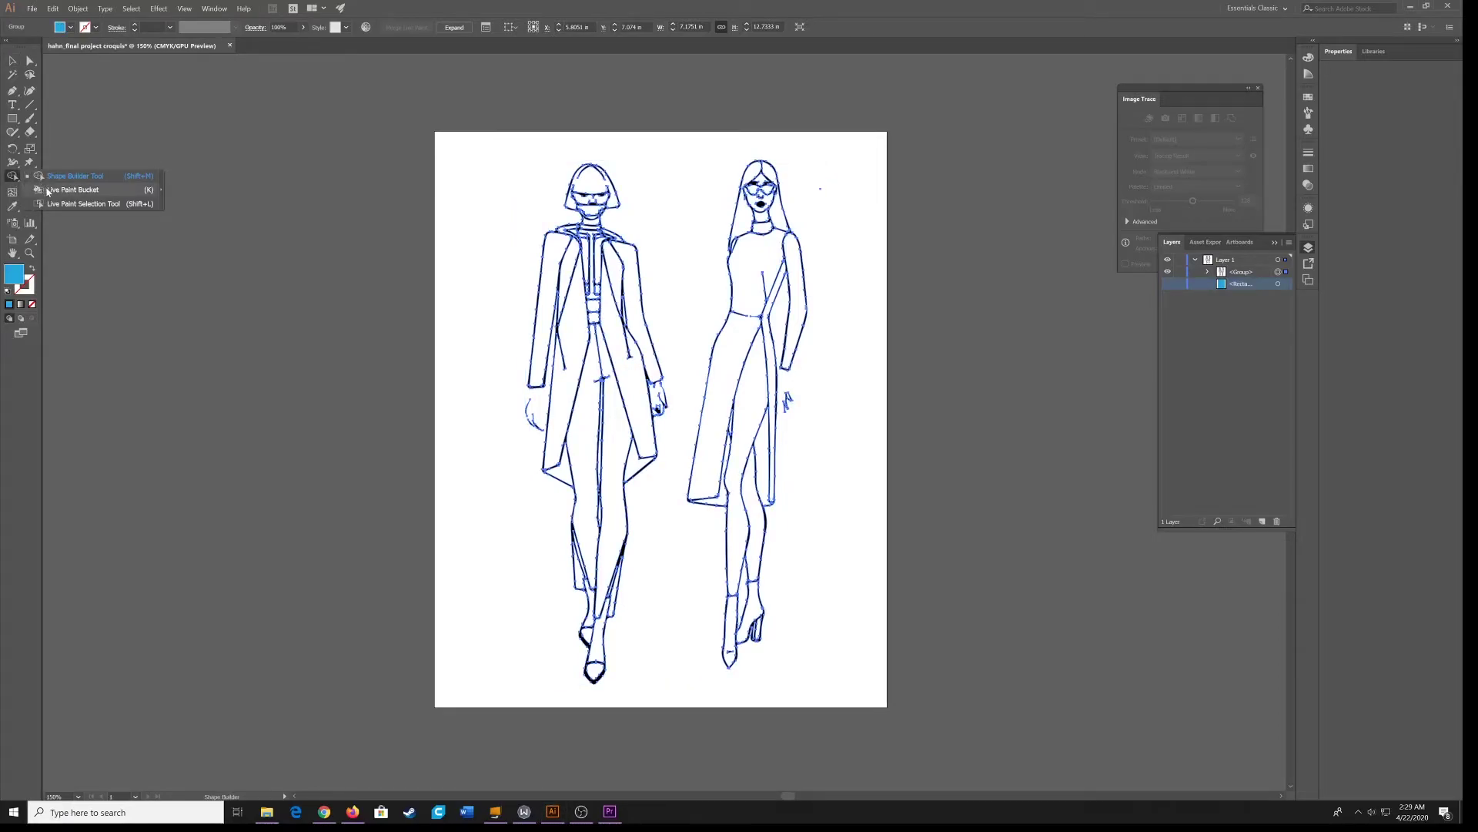
pyautogui.click(48, 190)
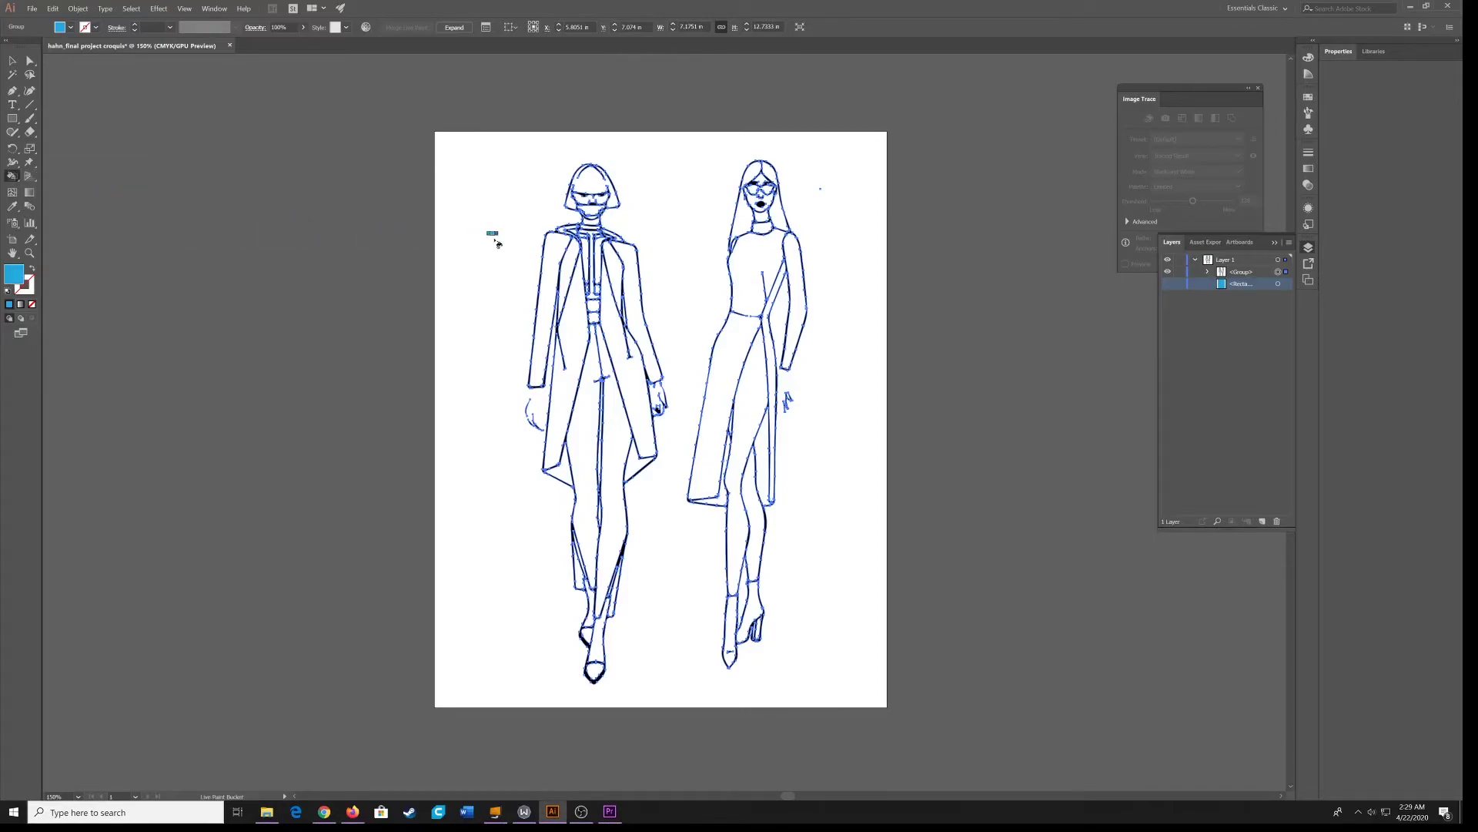
pyautogui.click(1308, 98)
pyautogui.moveTo(1175, 92); pyautogui.dragTo(830, 154)
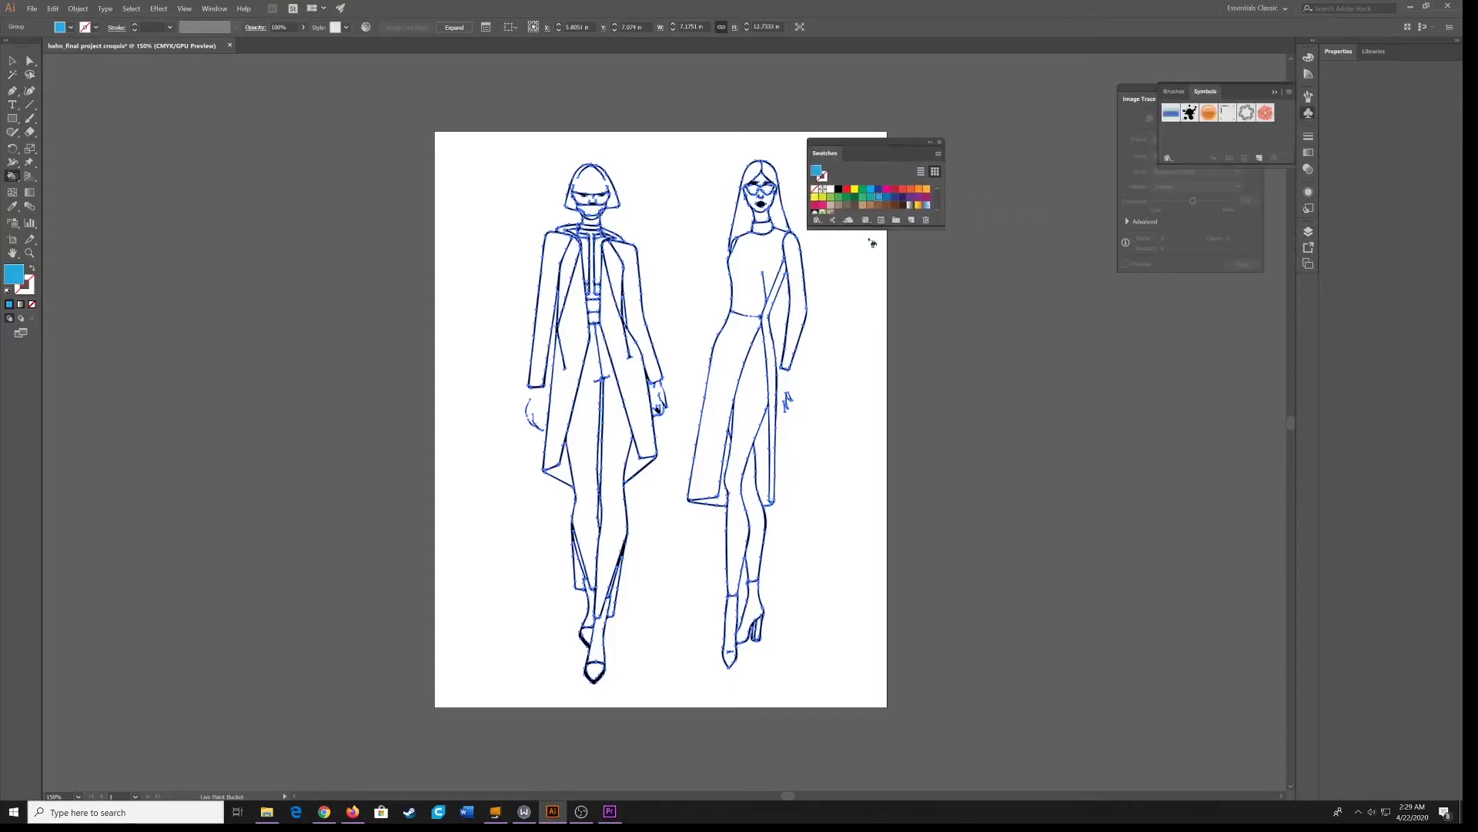
# Set the fill to orange from the swatches and enlarge the panel to show more rows.
pyautogui.click(854, 190)
pyautogui.press('Right')
pyautogui.press('Right')
pyautogui.press('Right')
pyautogui.press('Right')
pyautogui.press('Right')
pyautogui.press('Right')
pyautogui.press('Right')
pyautogui.press('Right')
pyautogui.press('Right')
pyautogui.moveTo(877, 228); pyautogui.dragTo(876, 327)
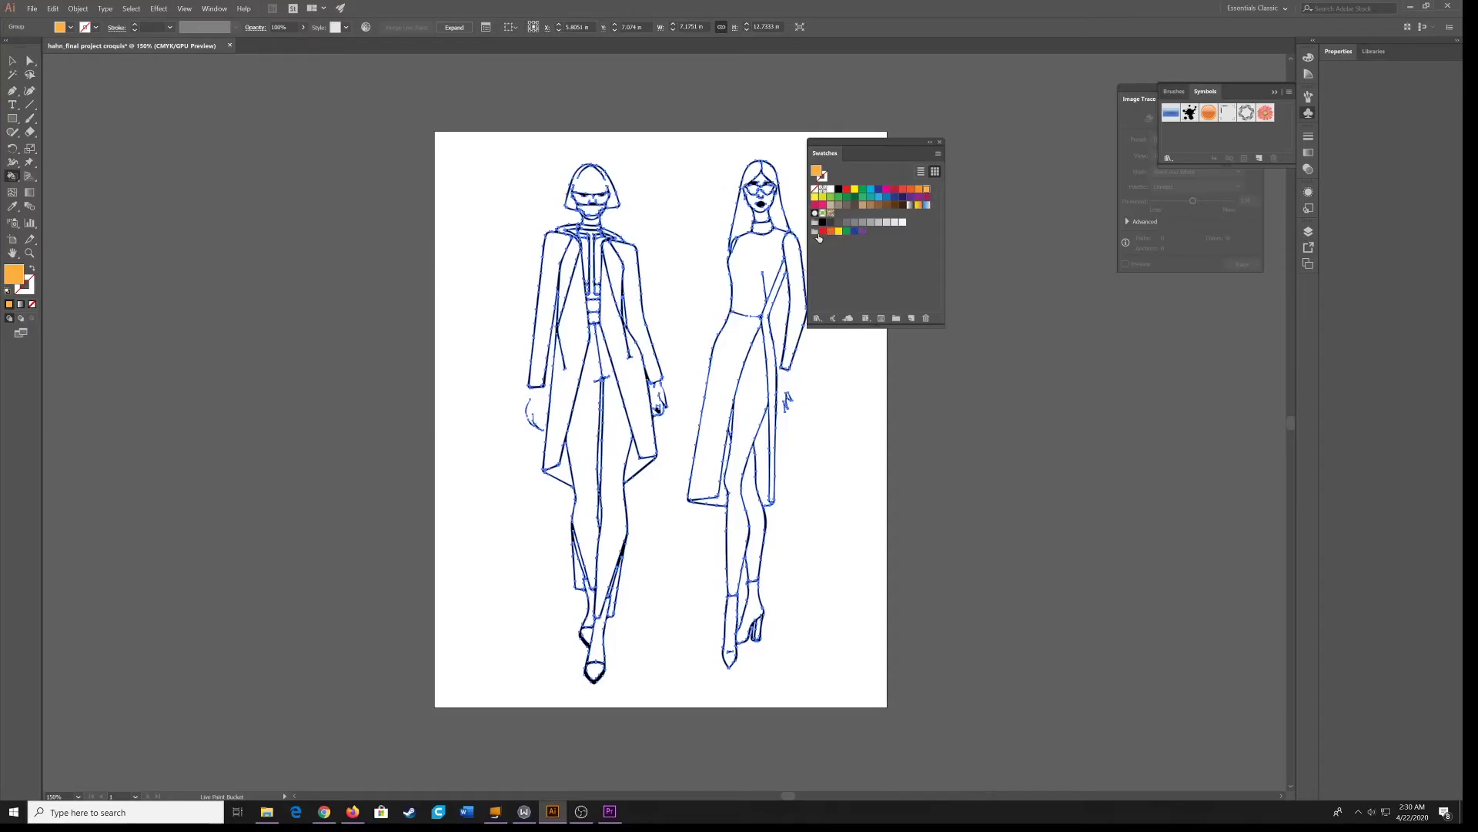
# Paint the right figure's dress and arm dark orange, and both coat sleeves green.
pyautogui.click(830, 232)
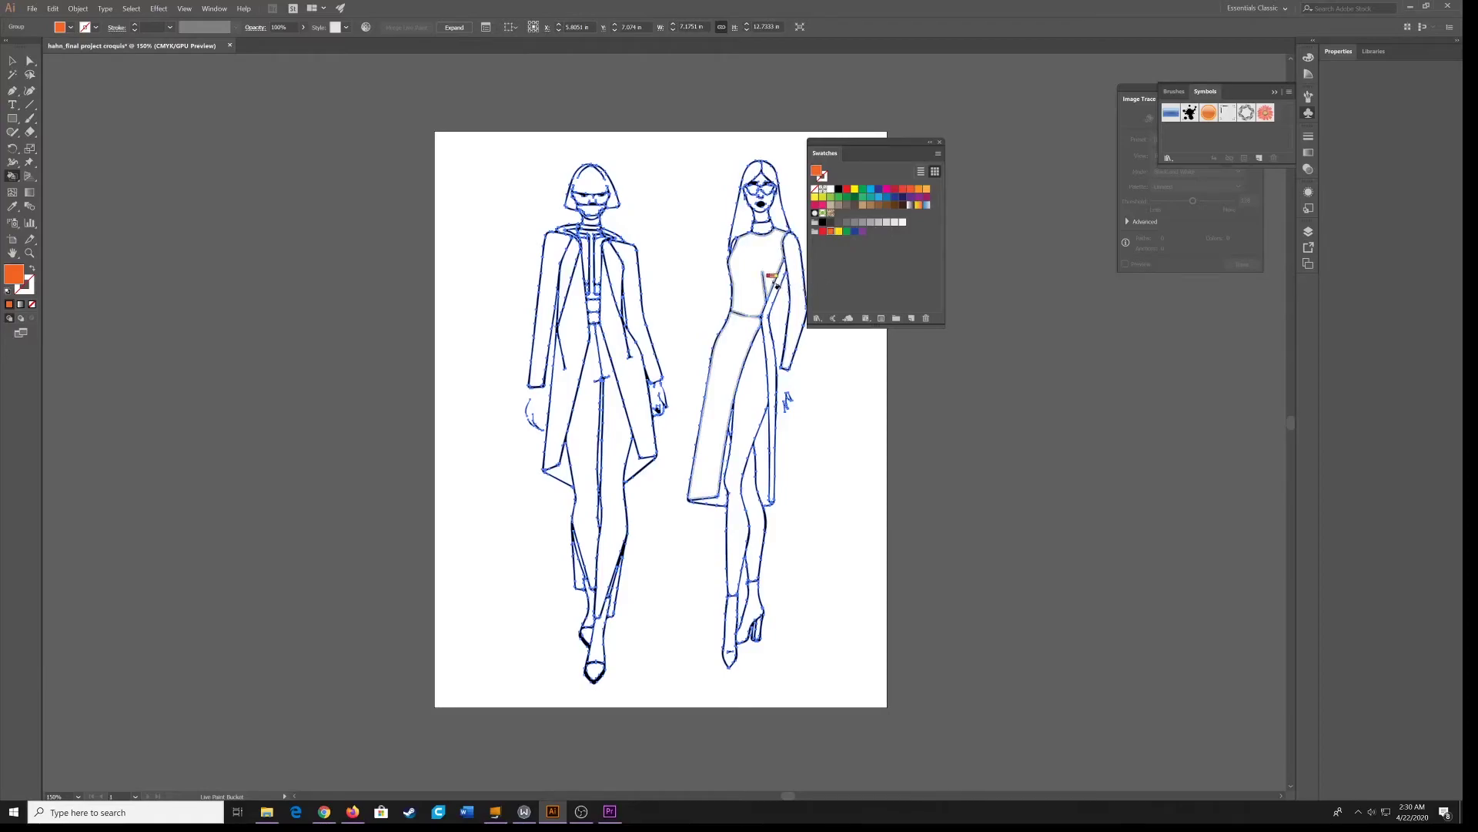
pyautogui.click(749, 265)
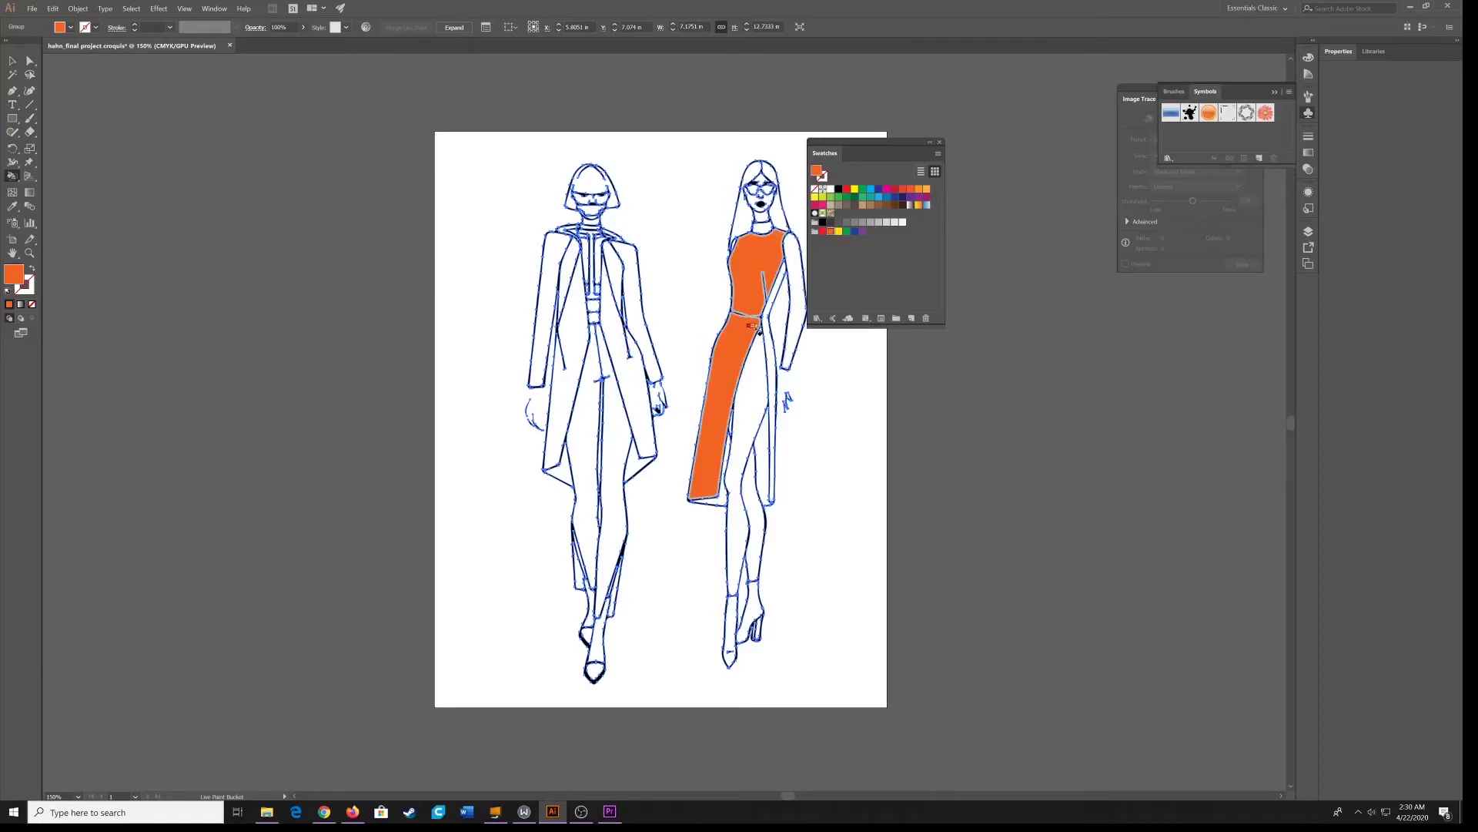
pyautogui.click(795, 262)
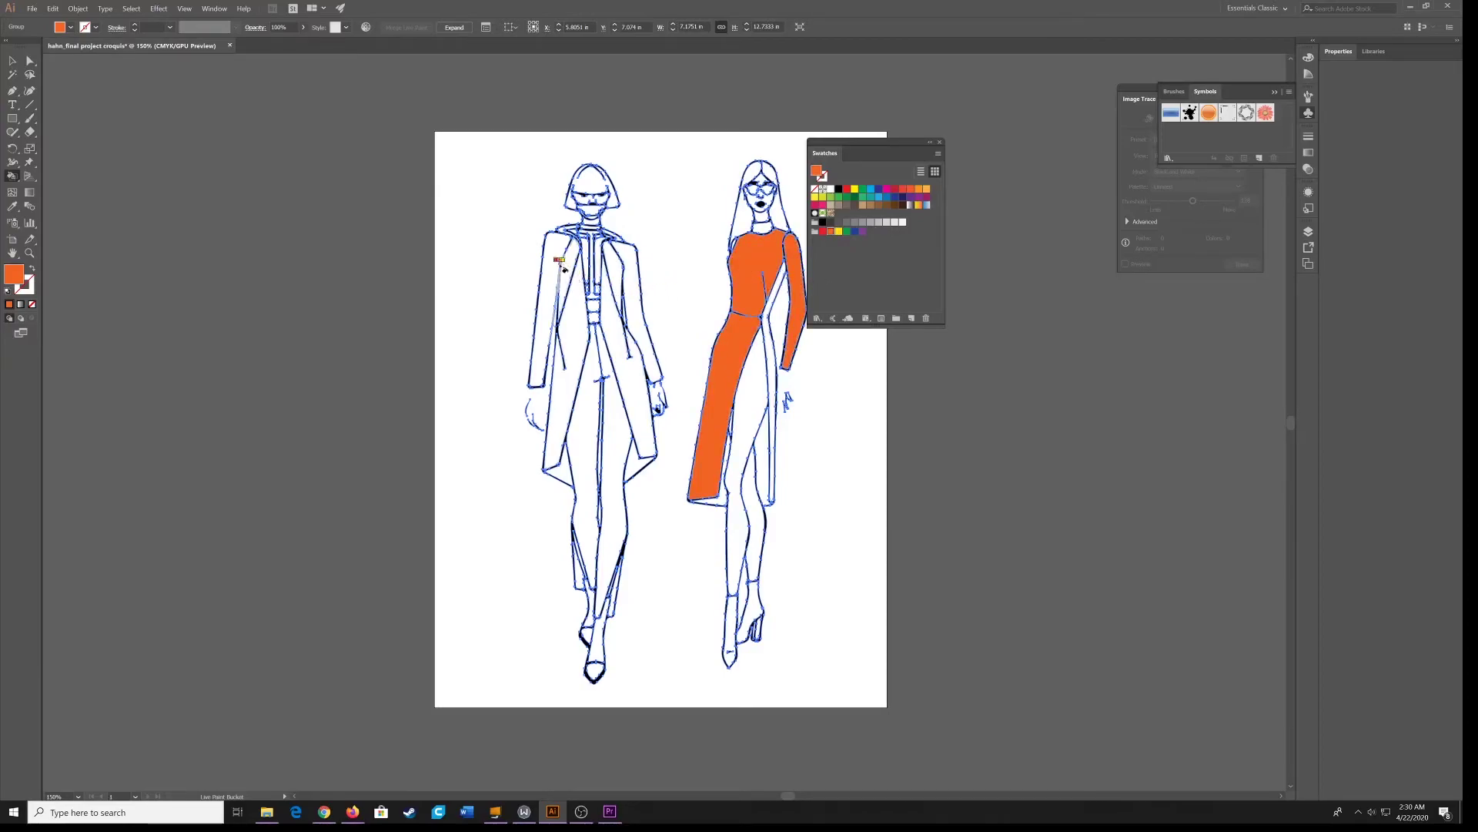
pyautogui.click(847, 231)
pyautogui.click(559, 254)
pyautogui.click(630, 264)
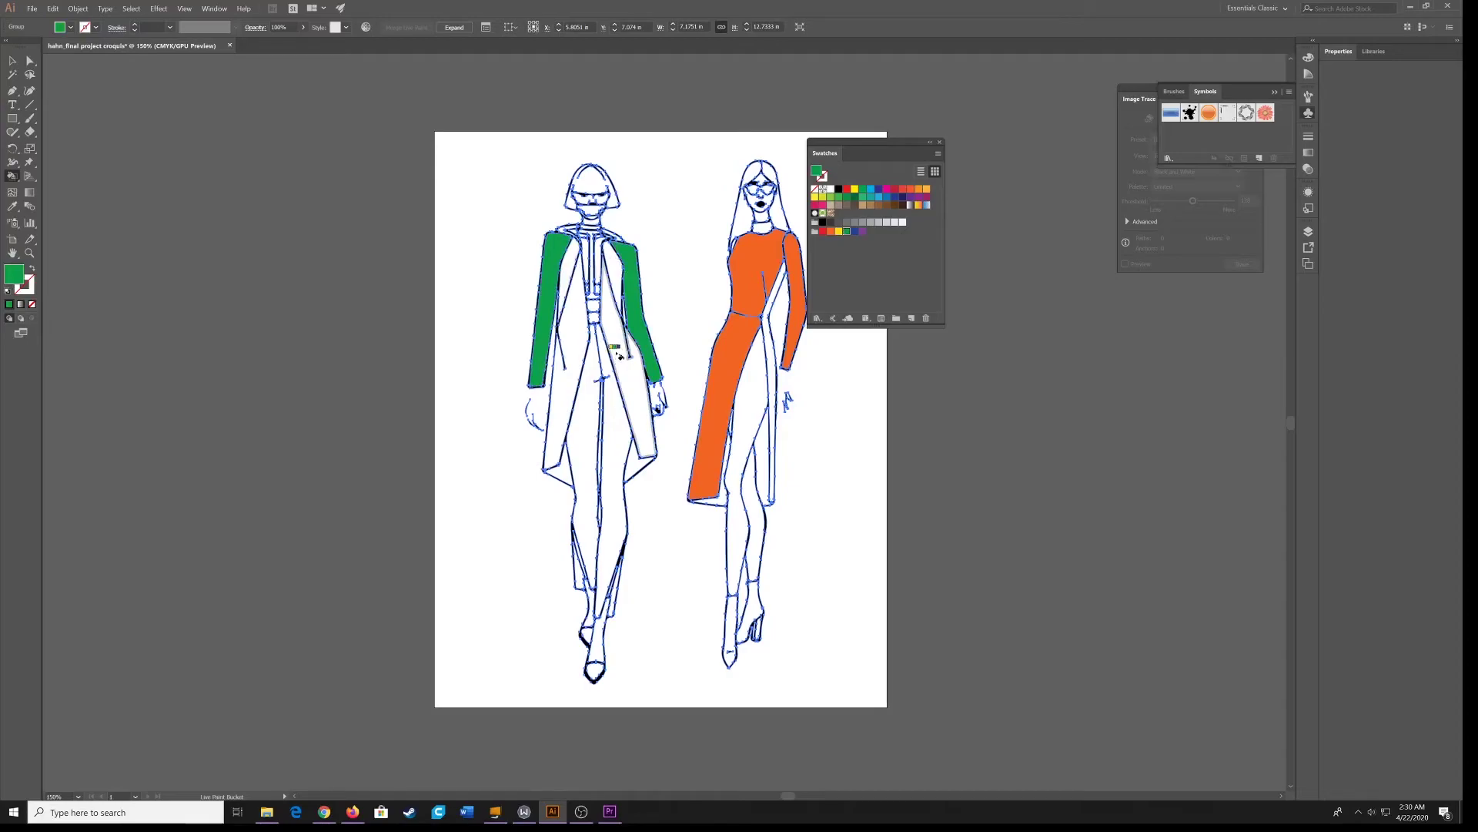
# Paint the upper, lower and left coat front panels yellow.
pyautogui.click(839, 231)
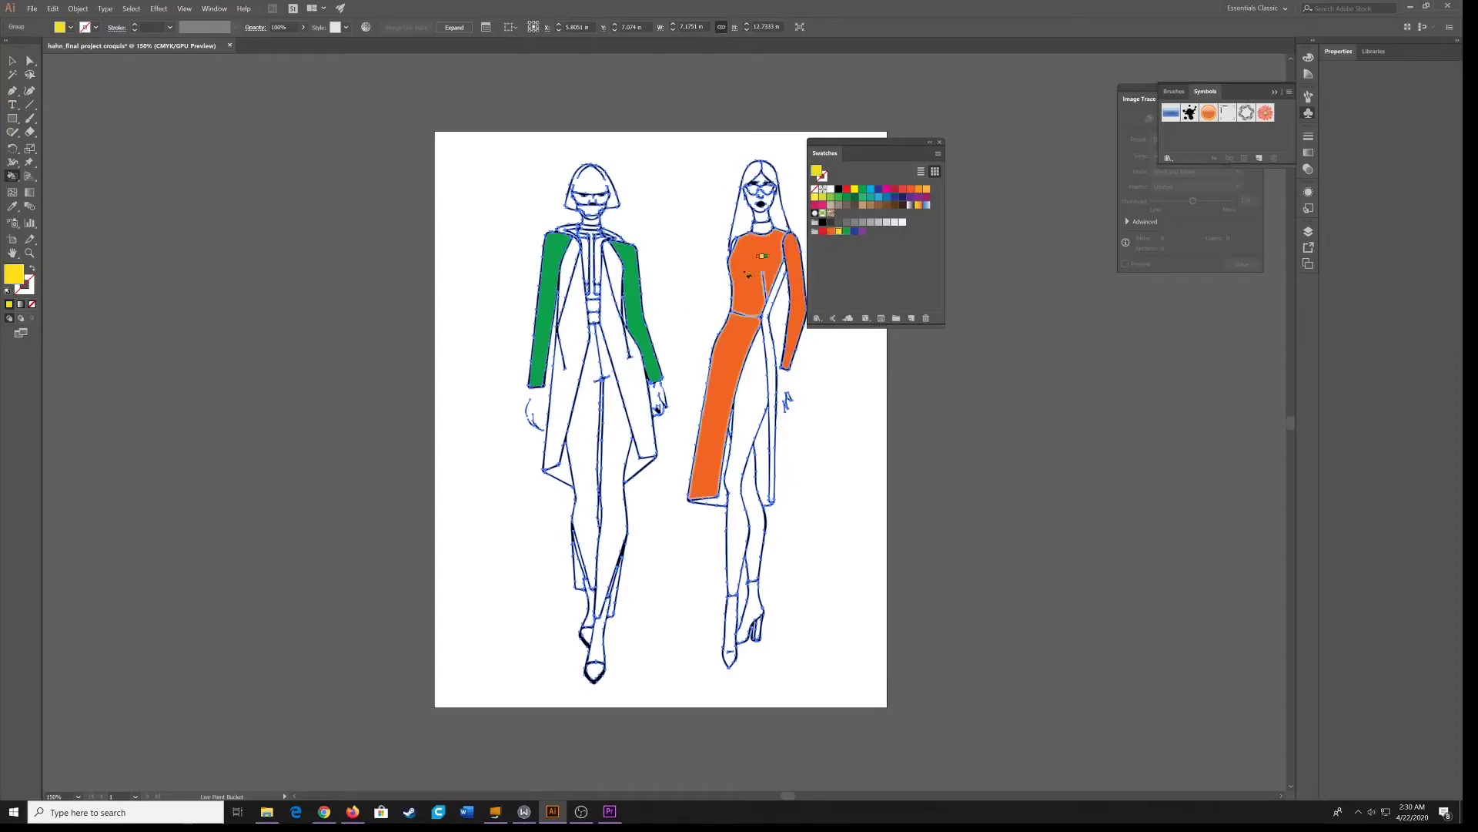
pyautogui.click(615, 293)
pyautogui.click(627, 385)
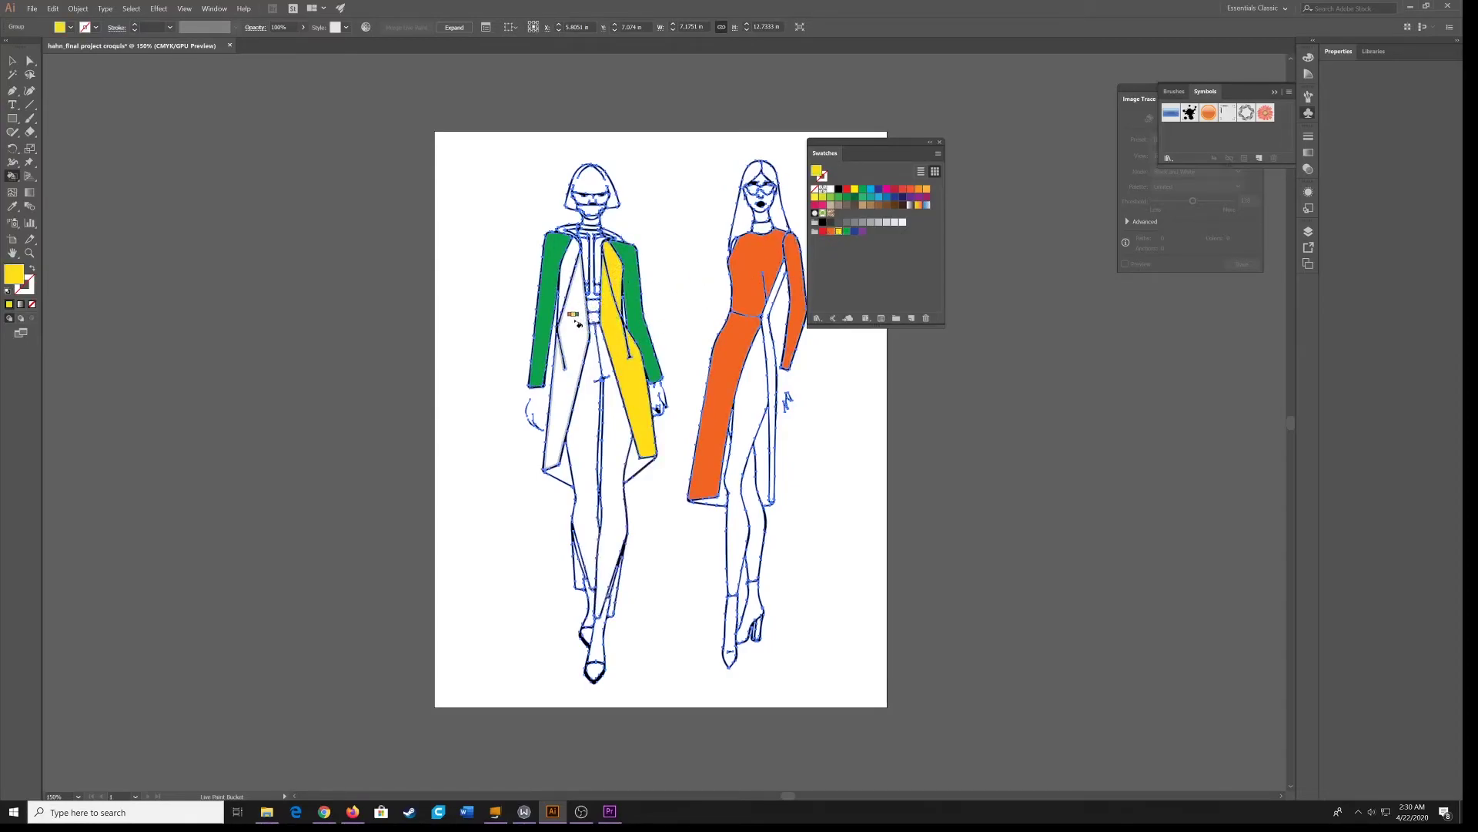
pyautogui.click(576, 322)
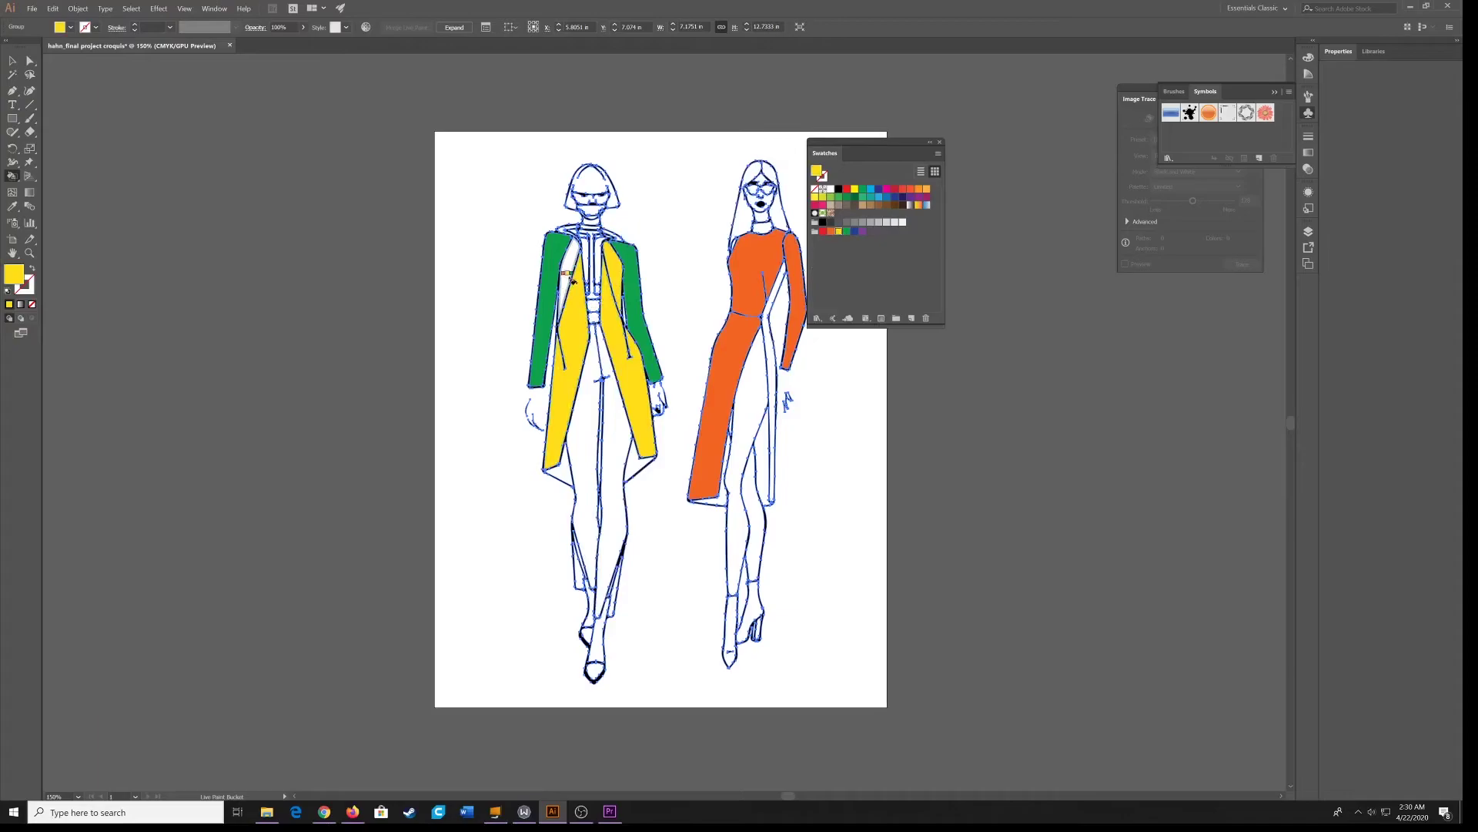
# Fill the dress-side strip, coat fronts and lapel strip with the brown swirl pattern.
pyautogui.click(831, 214)
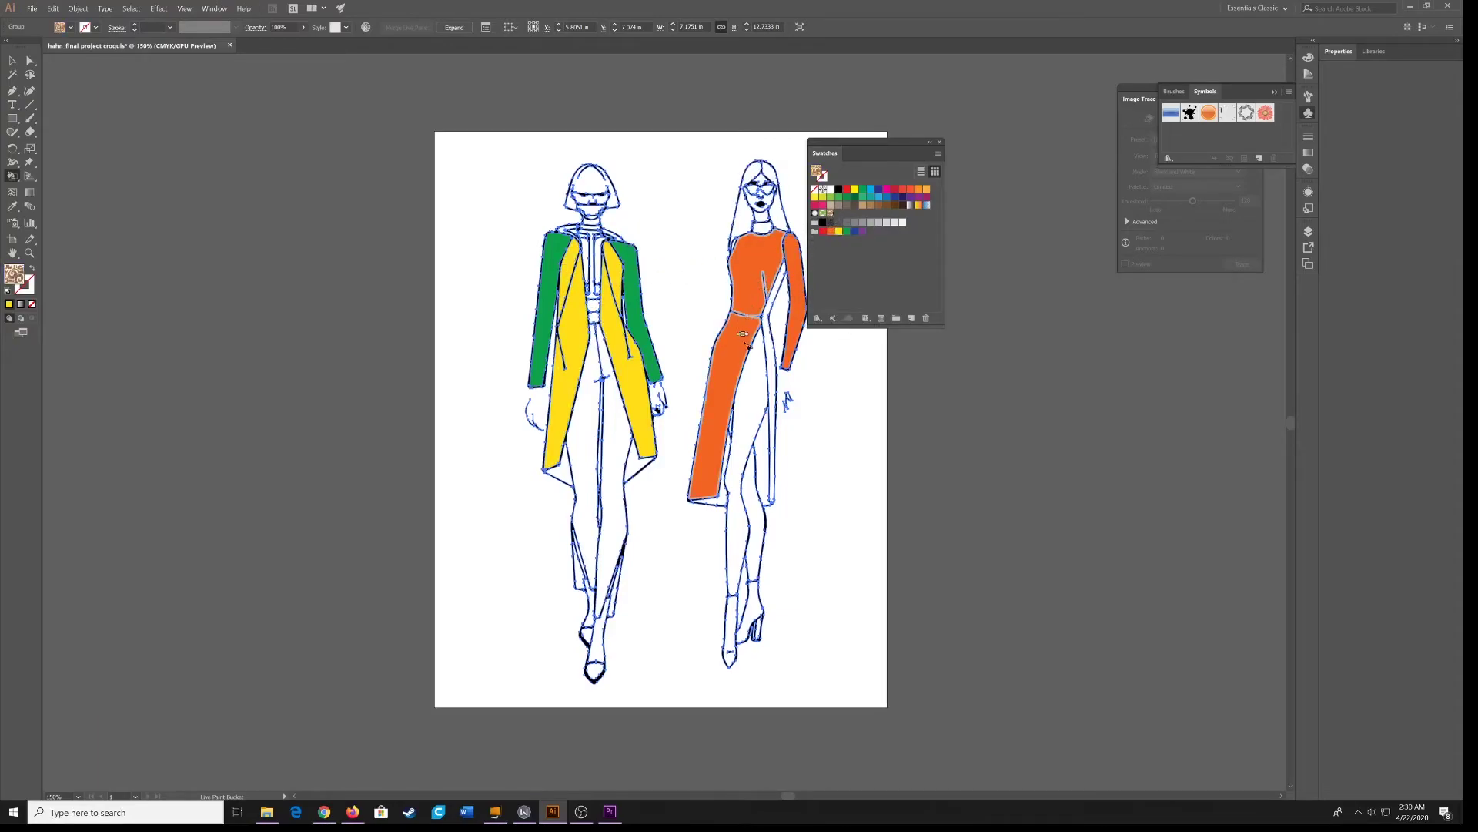
pyautogui.click(769, 356)
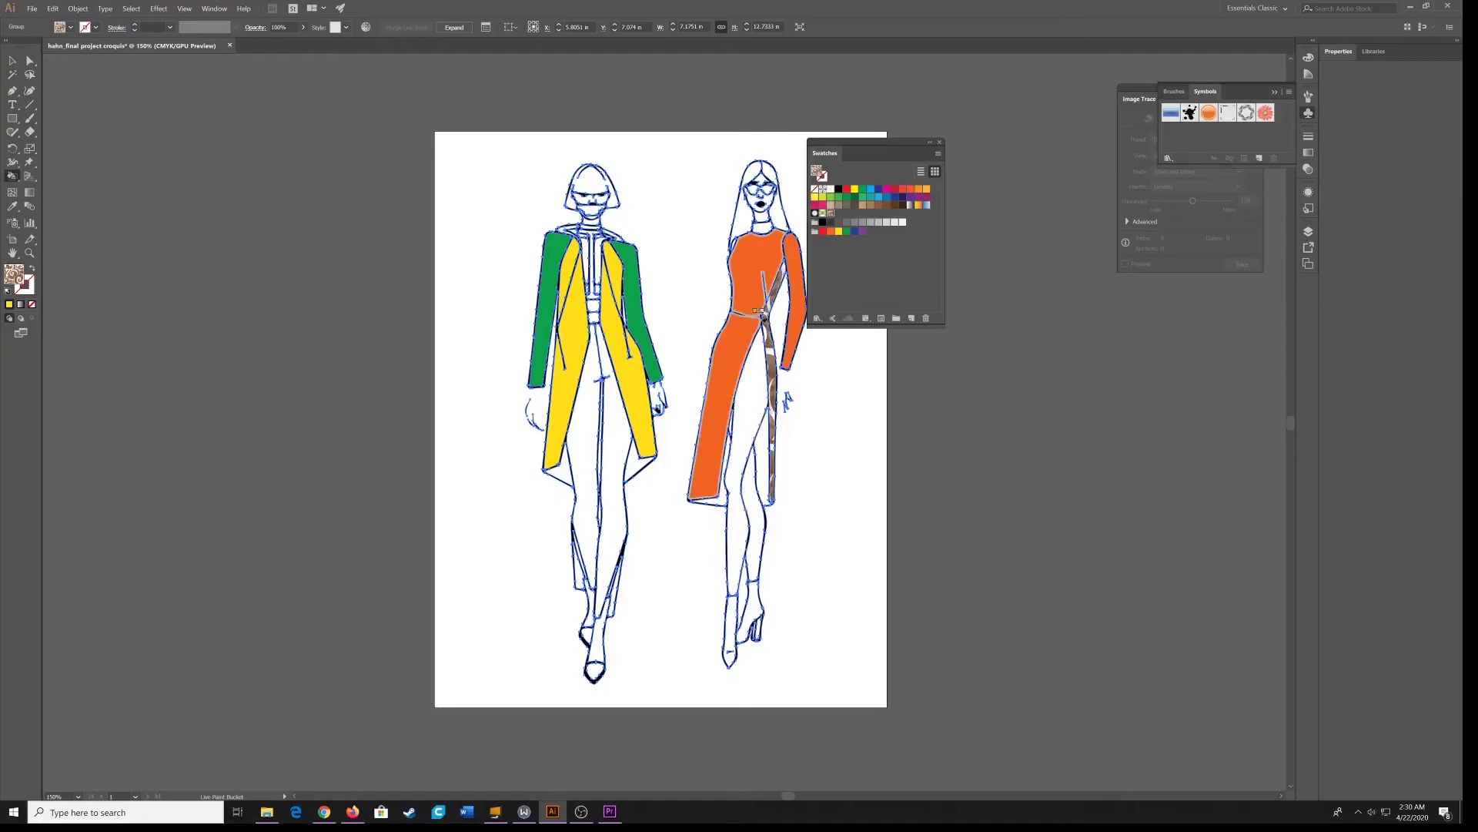
pyautogui.click(621, 348)
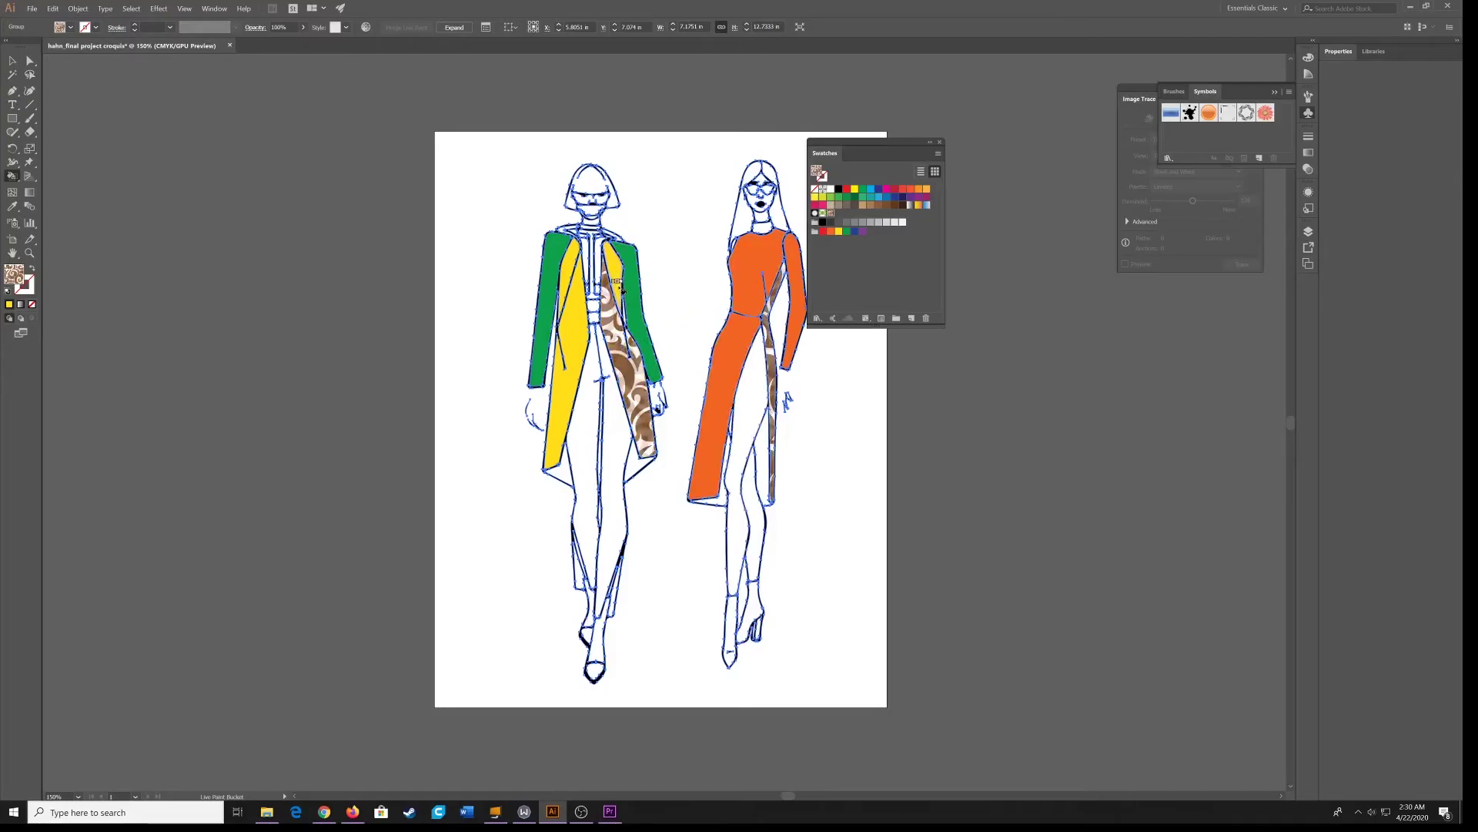
pyautogui.click(619, 279)
pyautogui.click(574, 323)
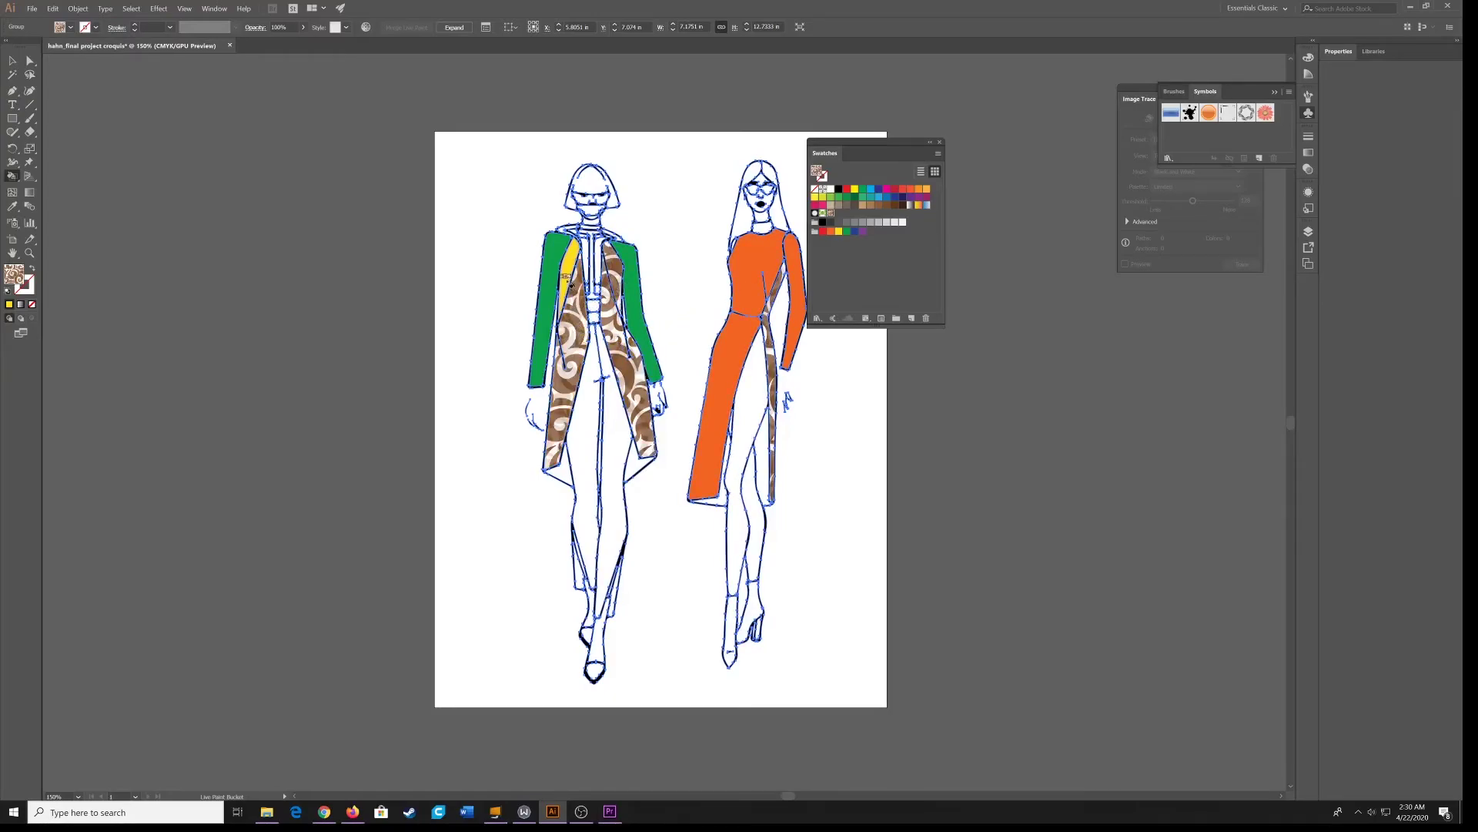
# Show the rulers and make the blue <Rectangle> background layer visible in Layers.
pyautogui.hotkey('ctrl', 'r')
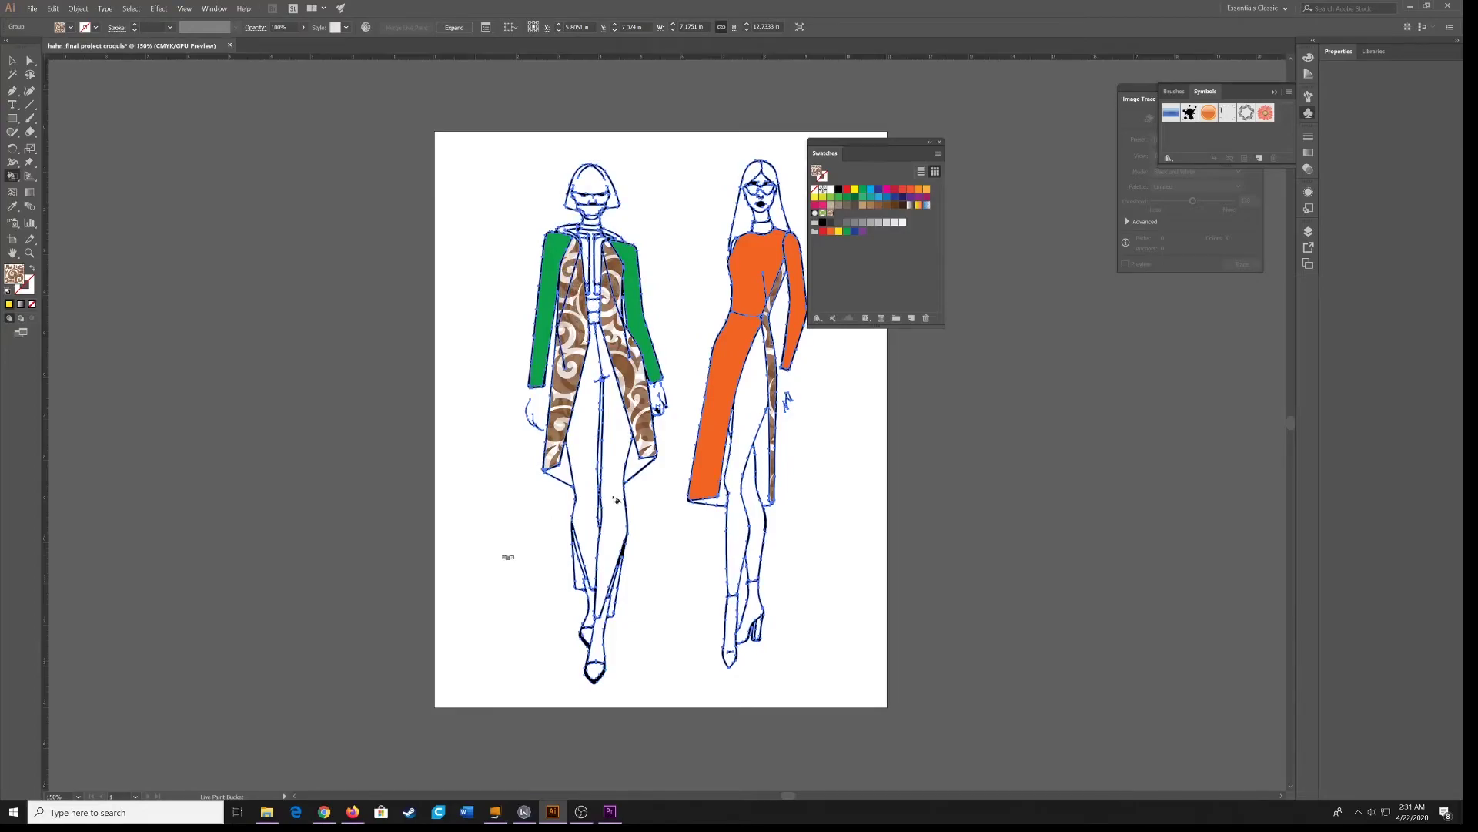
pyautogui.click(1308, 231)
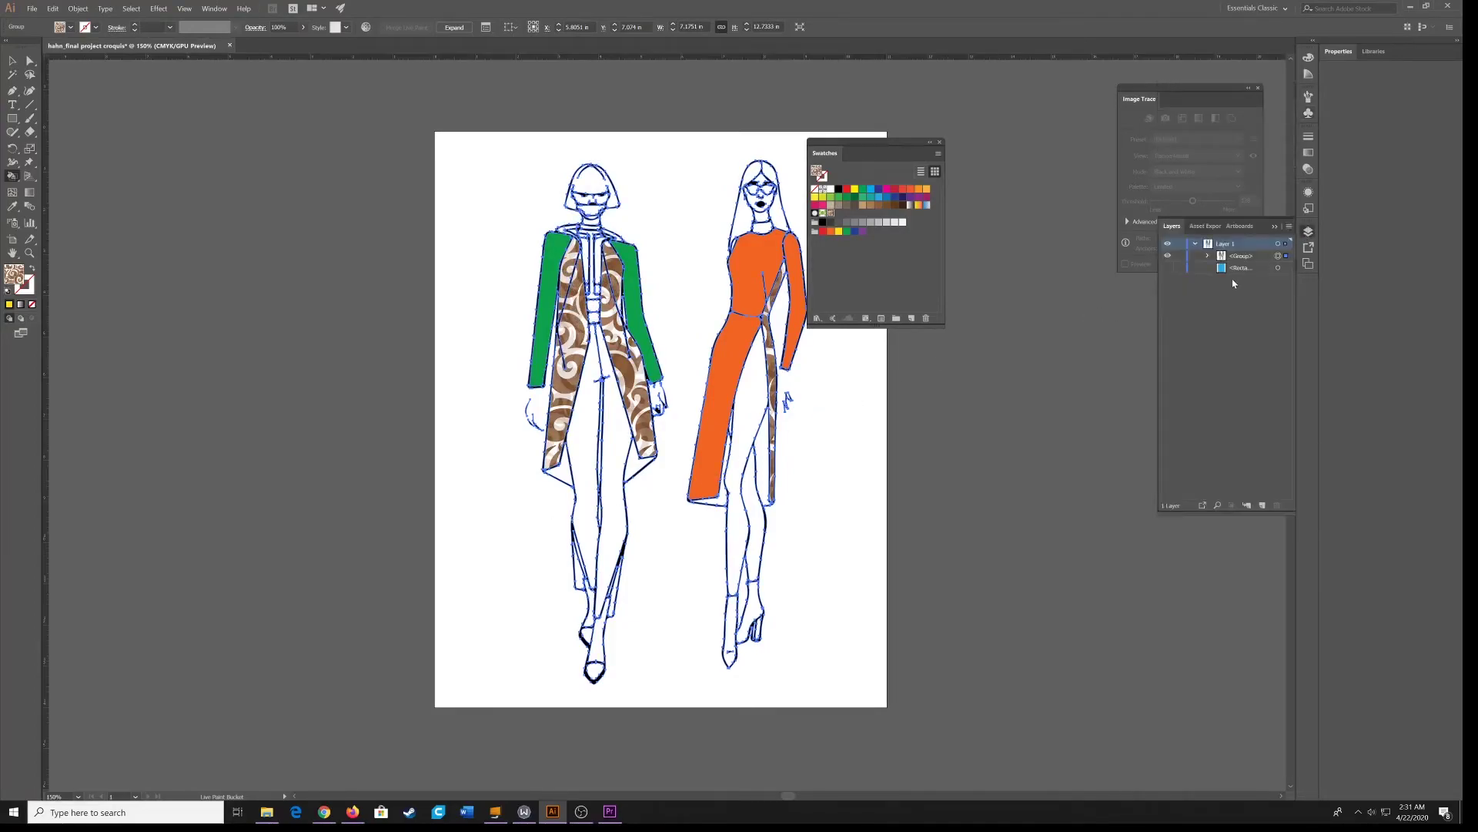
pyautogui.click(1169, 268)
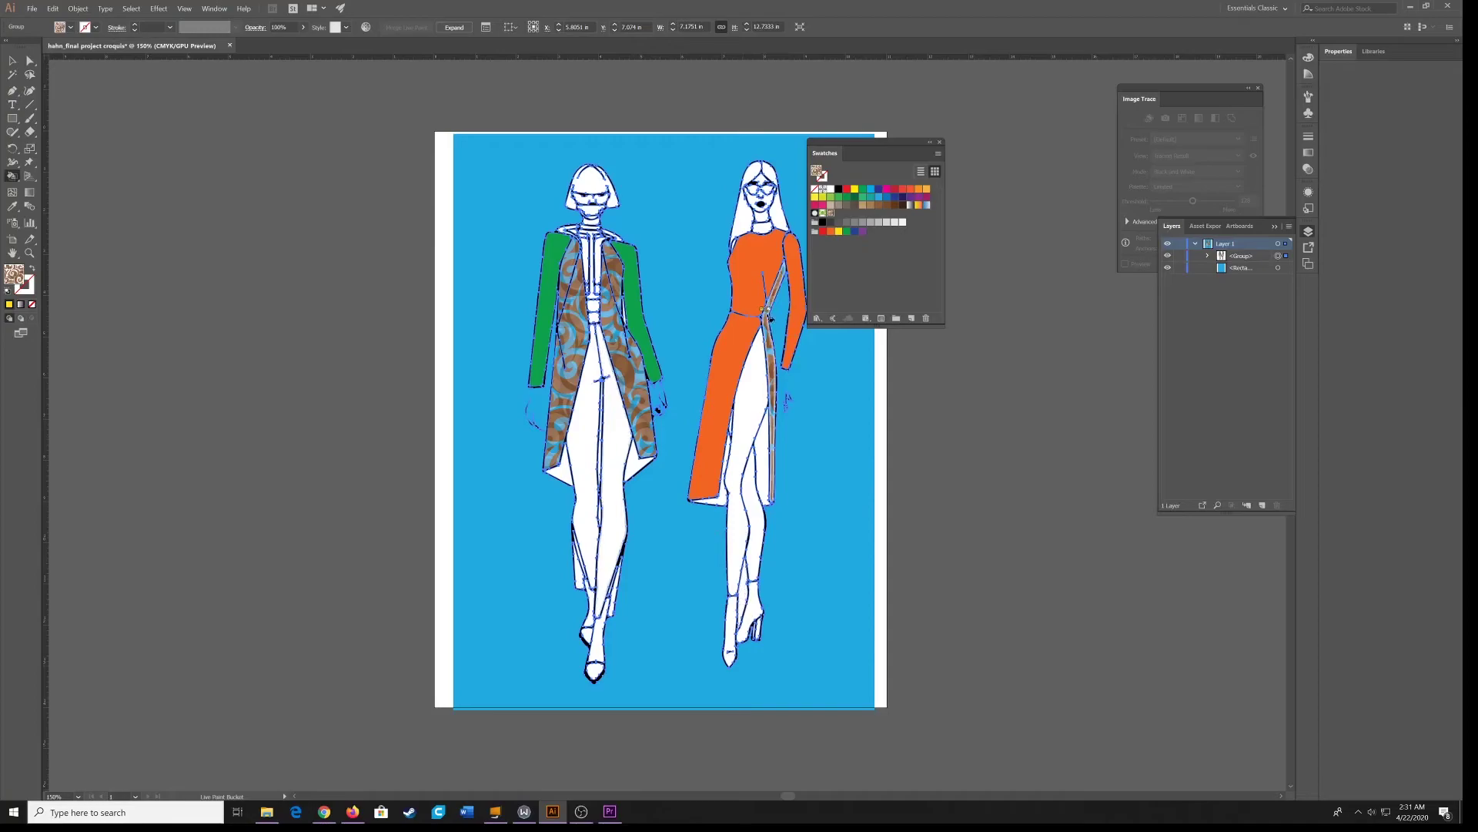
# Zoom in with Ctrl++ on the coats and legs of both figures.
pyautogui.hotkey('ctrl', '=')
pyautogui.hotkey('ctrl', '=')
pyautogui.hotkey('ctrl', '=')
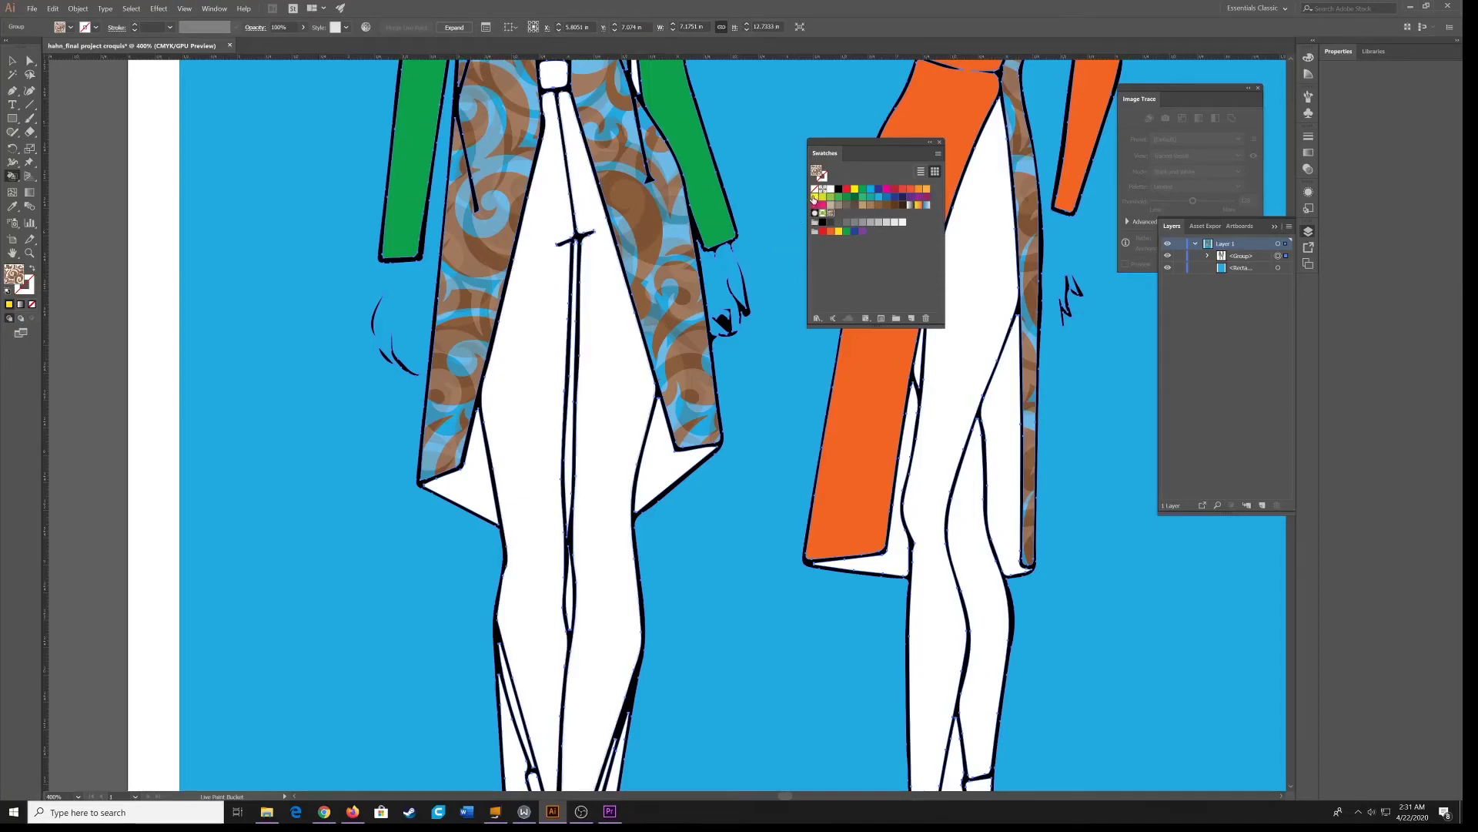
# Set the fill to None and clear the gap between the legs, undoing accidental outline changes.
pyautogui.click(815, 190)
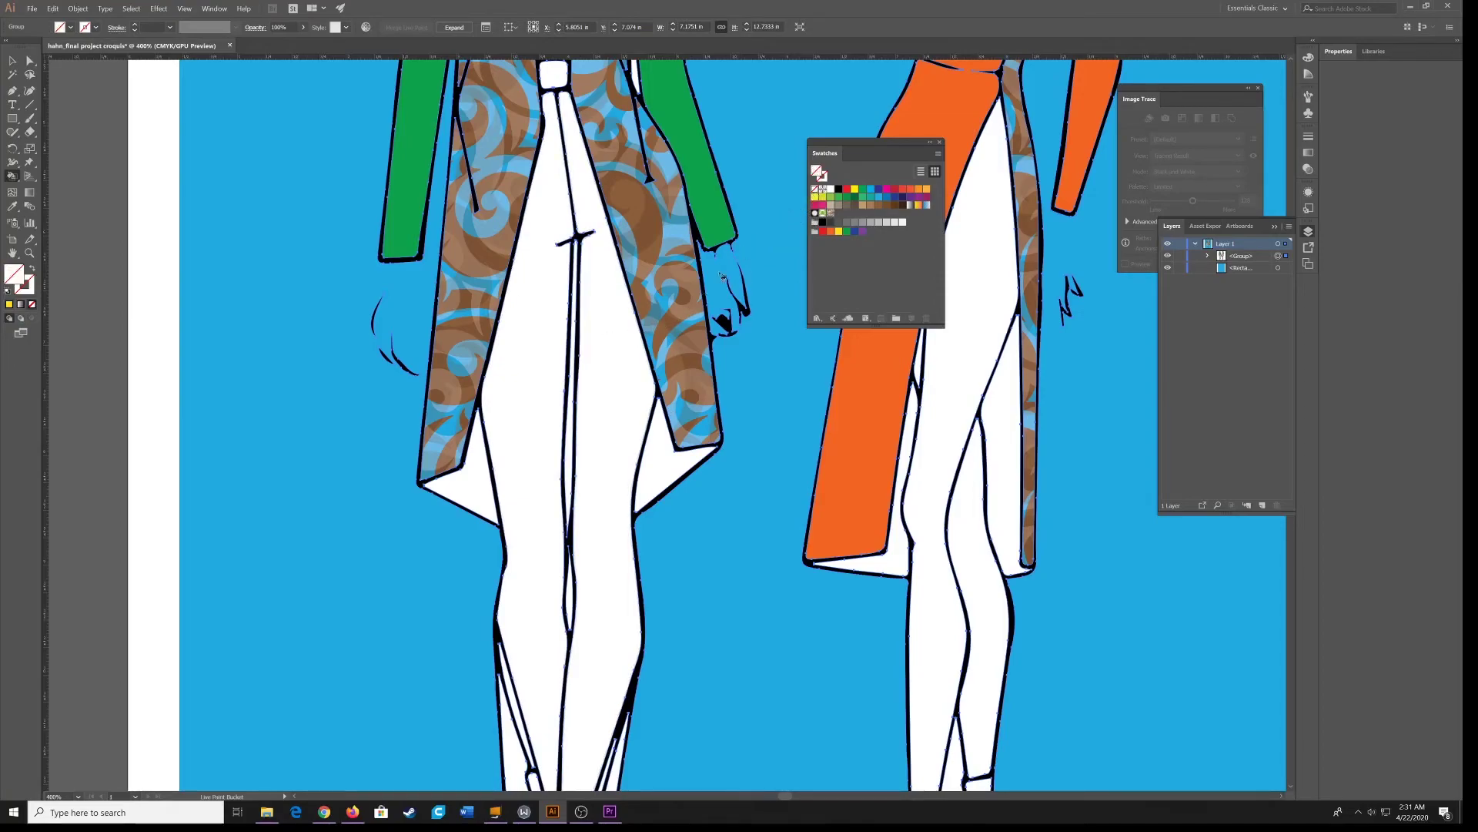
pyautogui.click(565, 454)
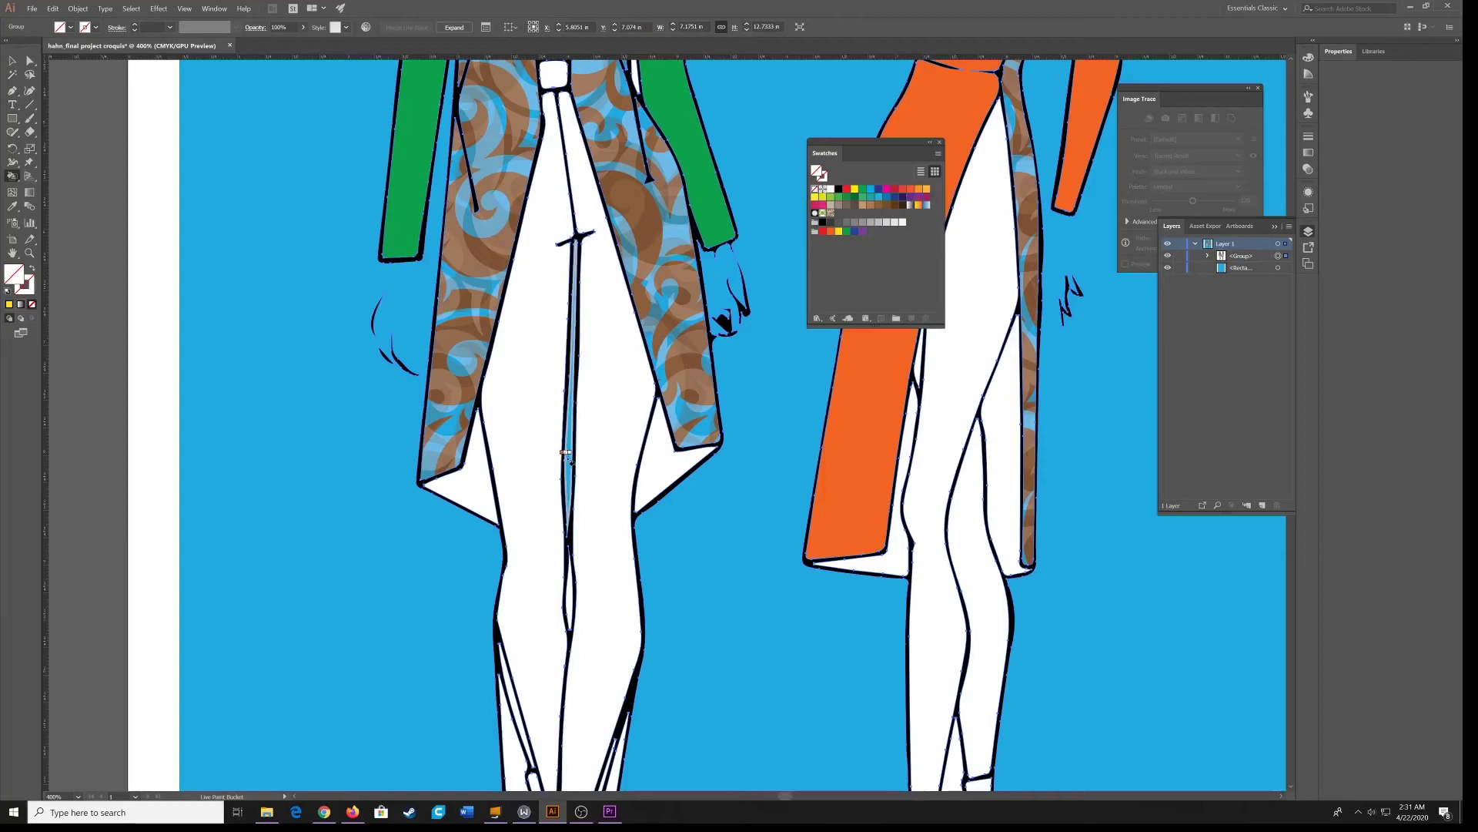
pyautogui.click(570, 599)
pyautogui.click(636, 585)
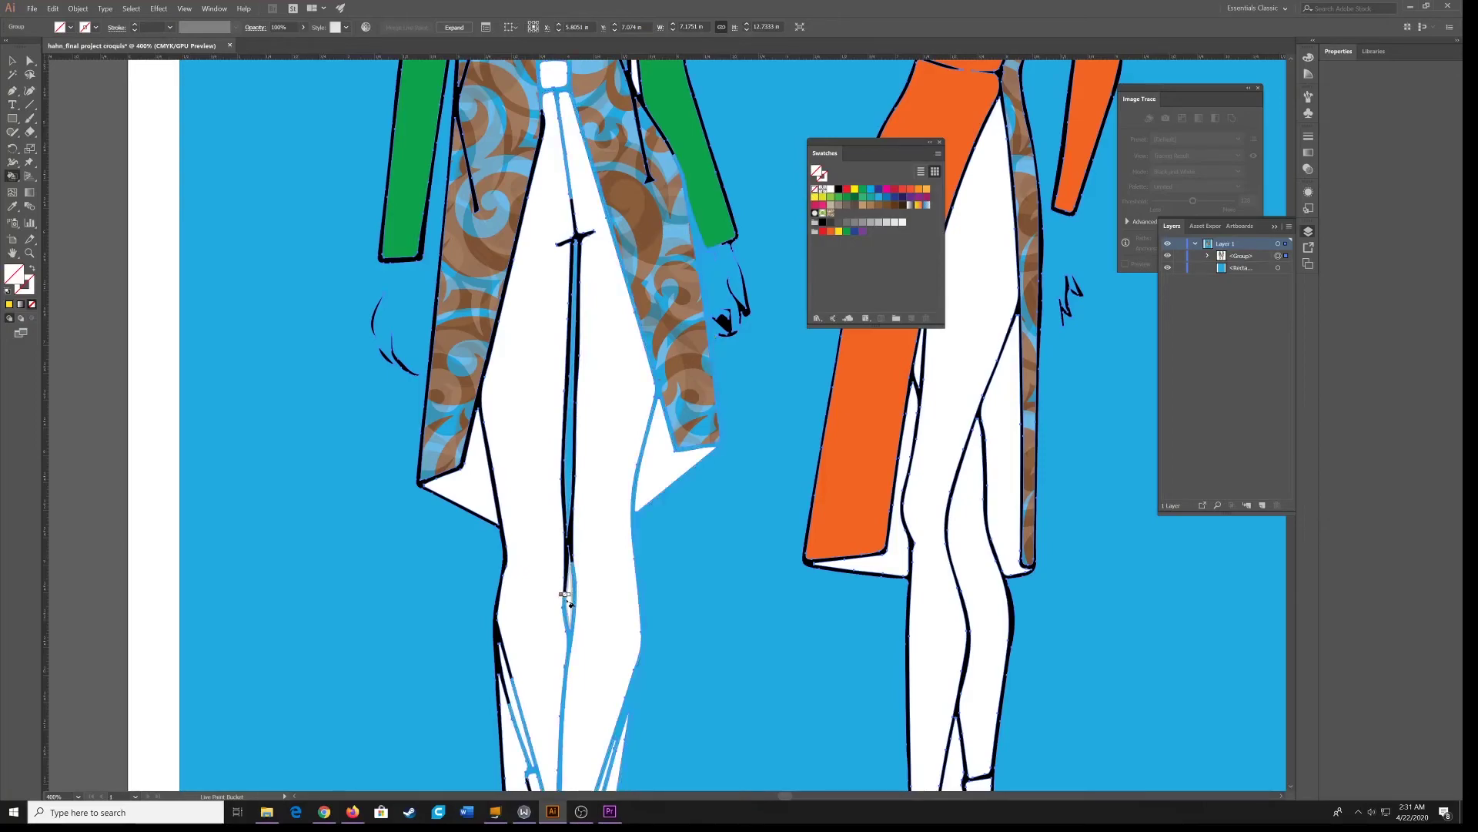
pyautogui.hotkey('ctrl', 'z')
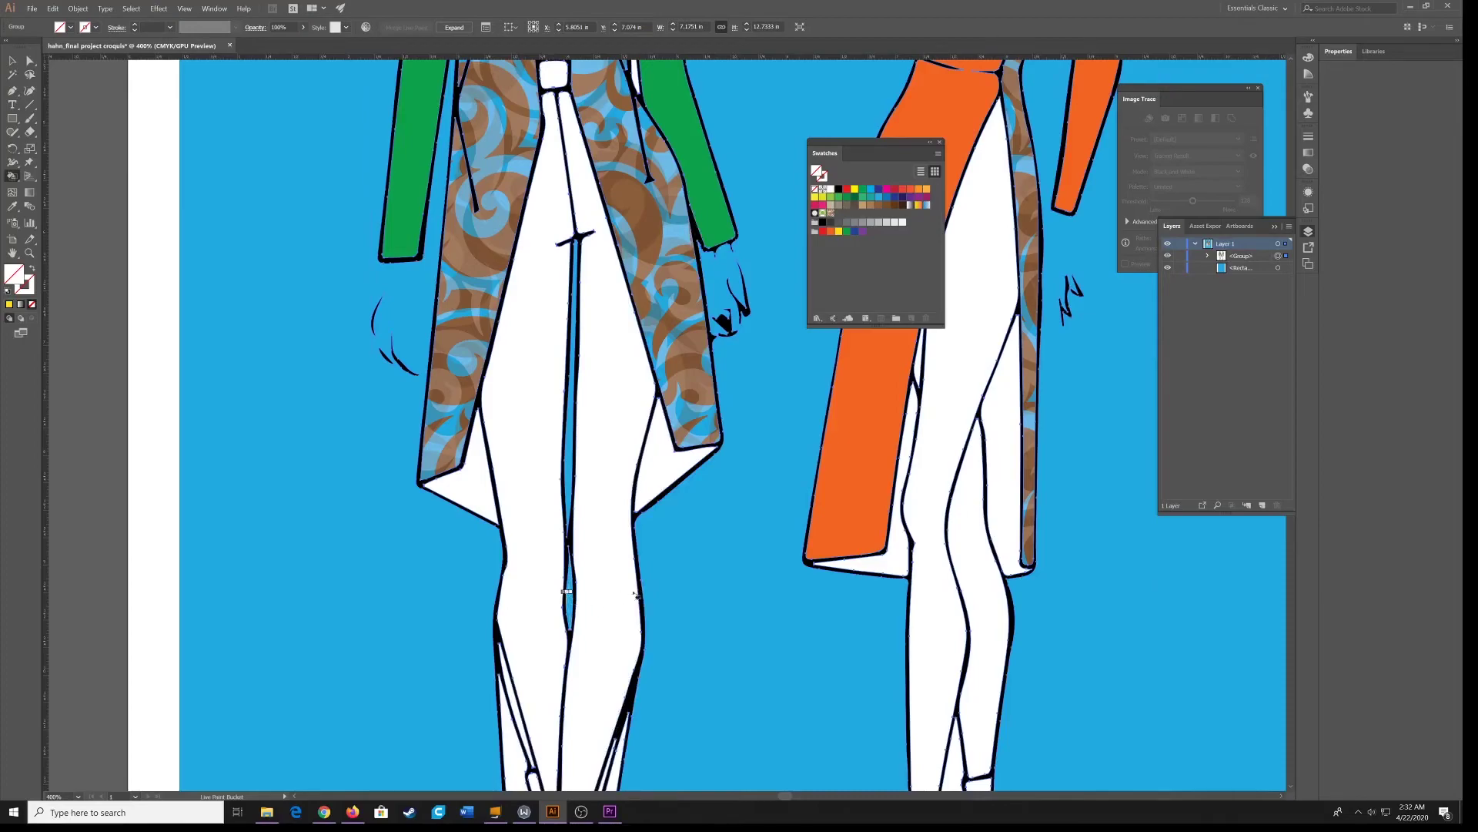
# Scroll down and back up to check the cleared leg gaps against the blue background.
pyautogui.scroll(-5, 670, 569)
pyautogui.scroll(-3, 716, 570)
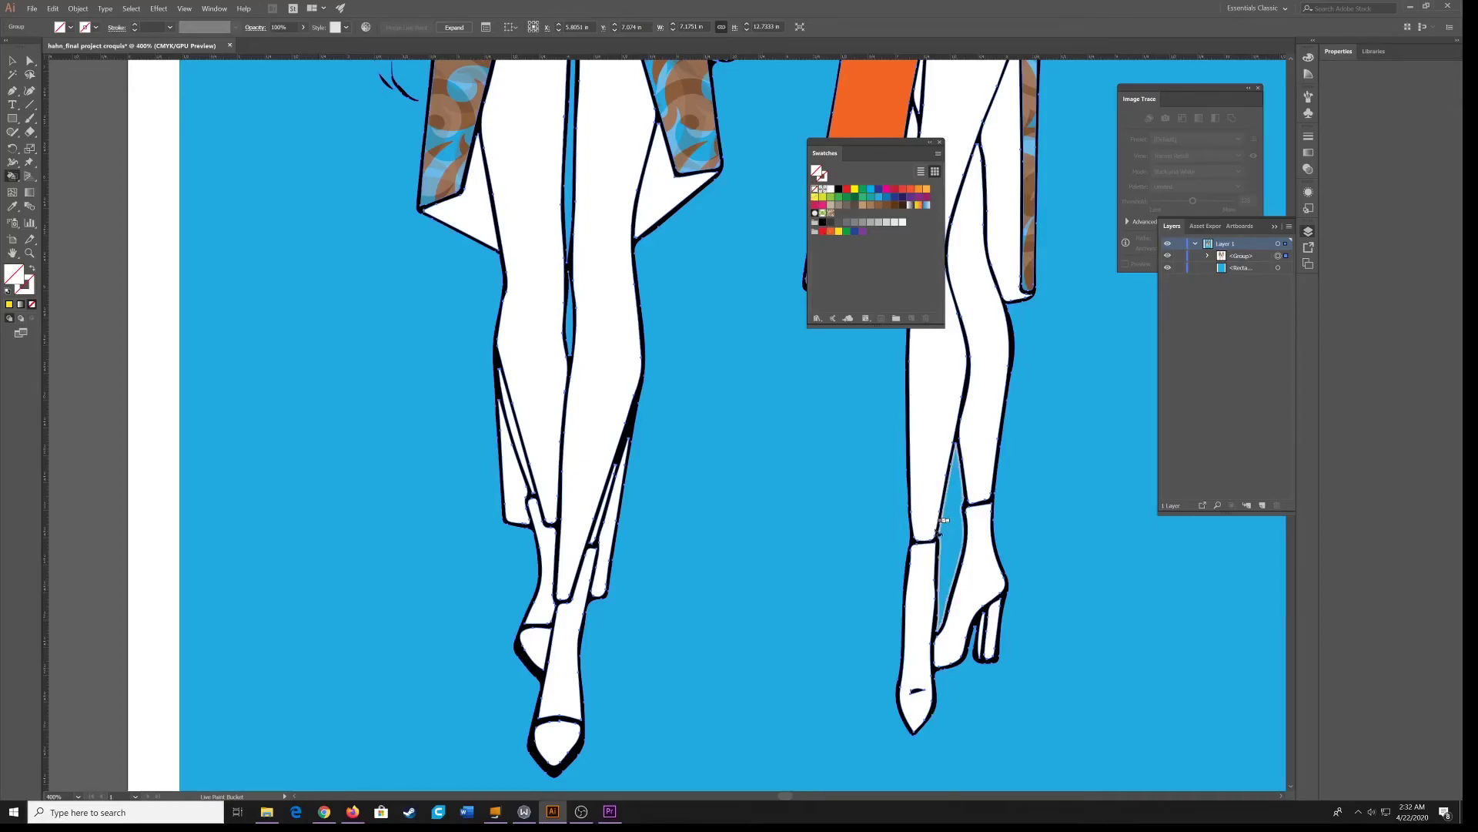
pyautogui.scroll(10, 758, 518)
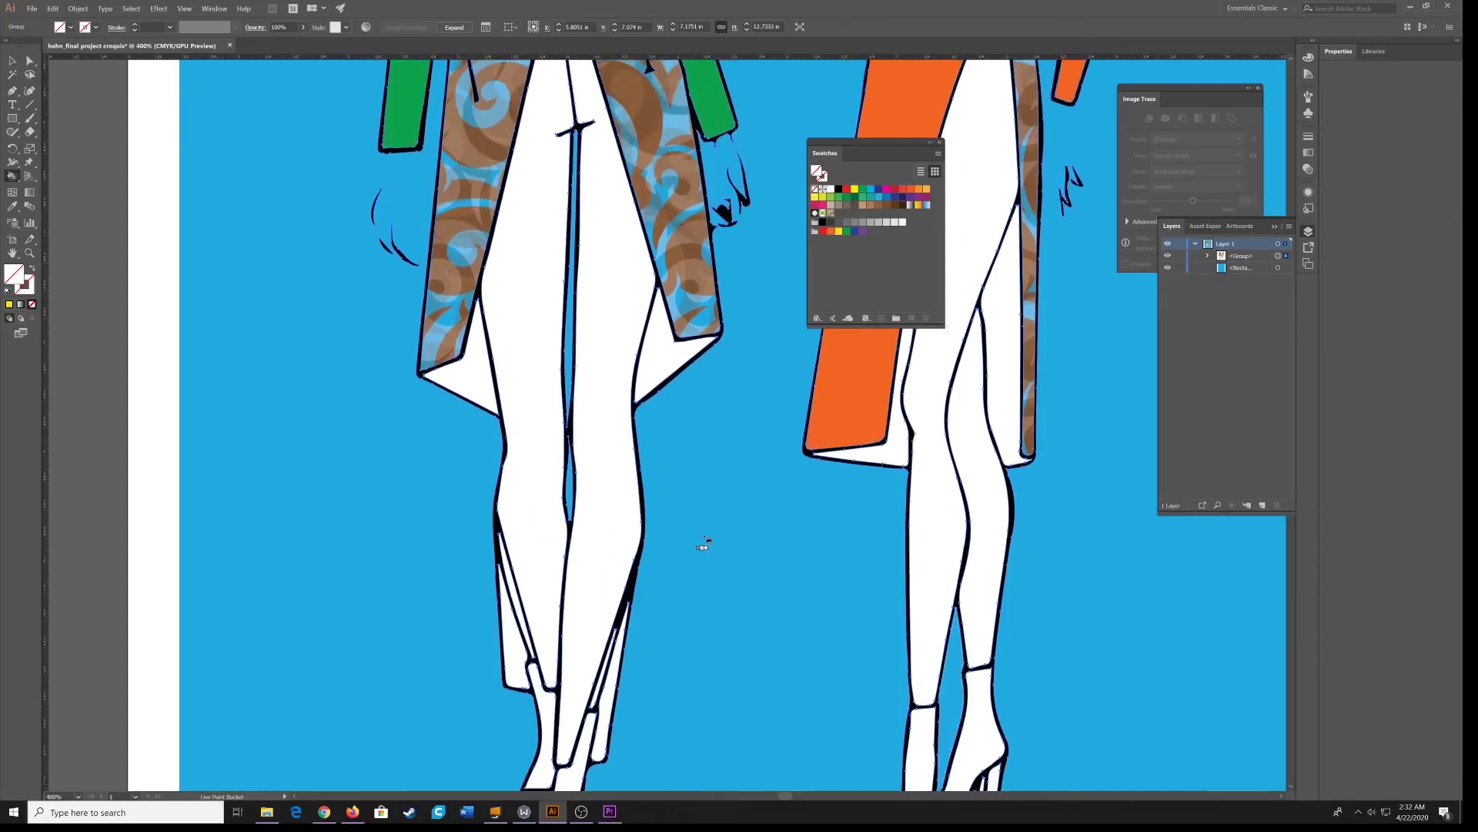
pyautogui.scroll(4, 702, 532)
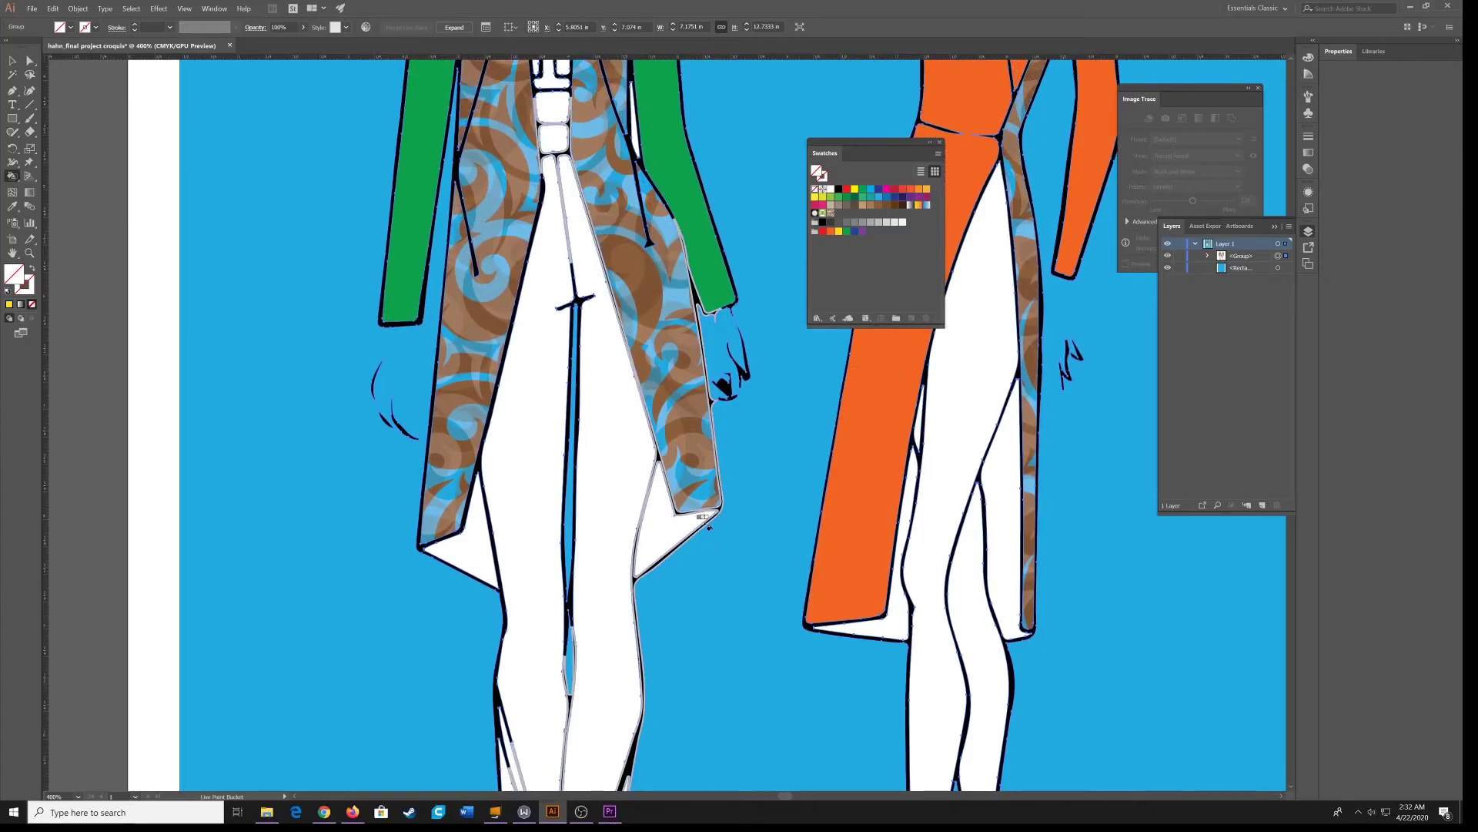
pyautogui.scroll(-3, 705, 517)
pyautogui.scroll(-7, 705, 512)
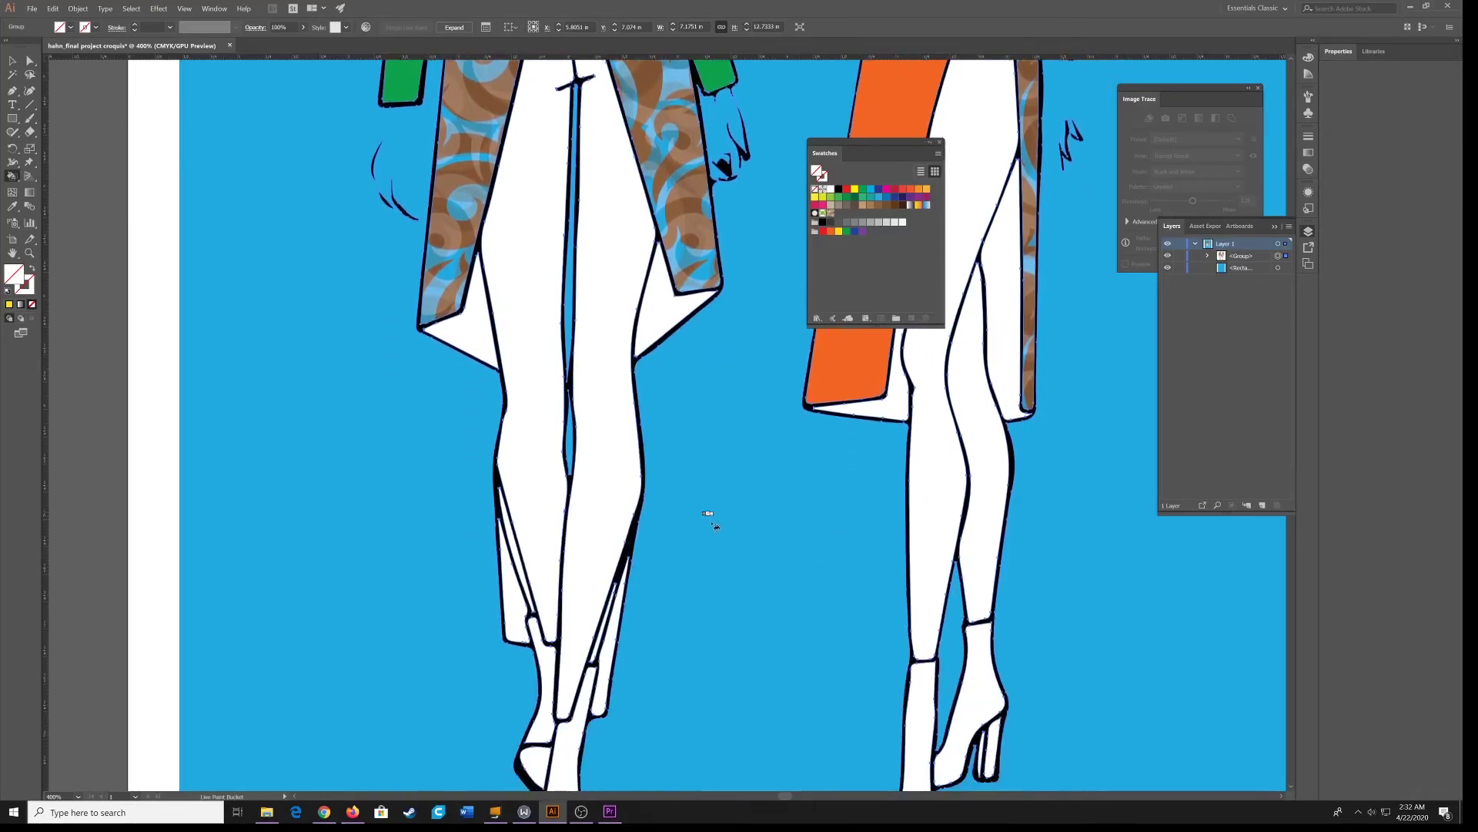
pyautogui.scroll(4, 710, 519)
pyautogui.scroll(3, 762, 533)
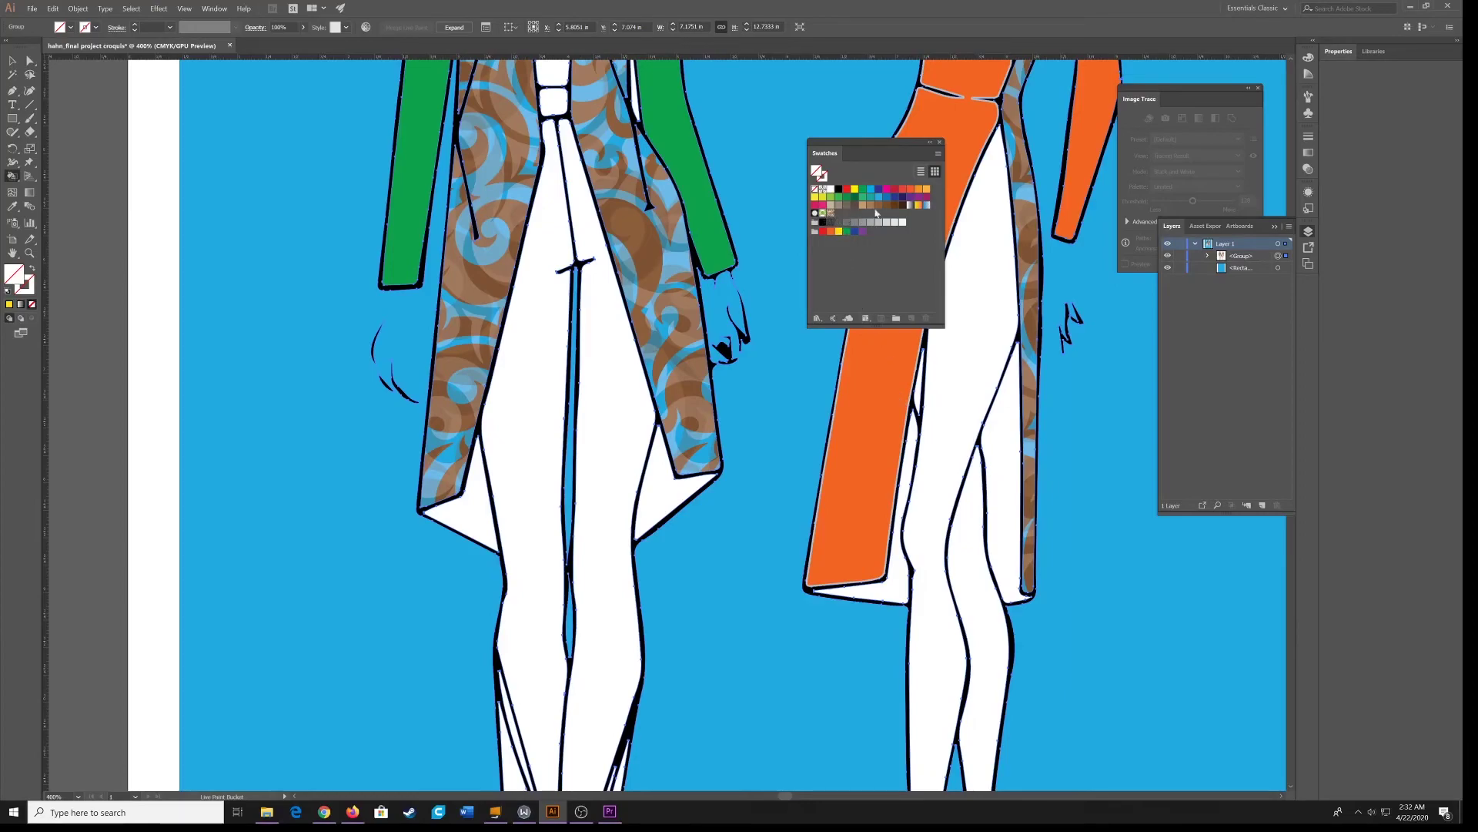
# Fill the right figure's front leg with the white-to-black gradient and move the Swatches panel aside.
pyautogui.click(914, 206)
pyautogui.click(958, 385)
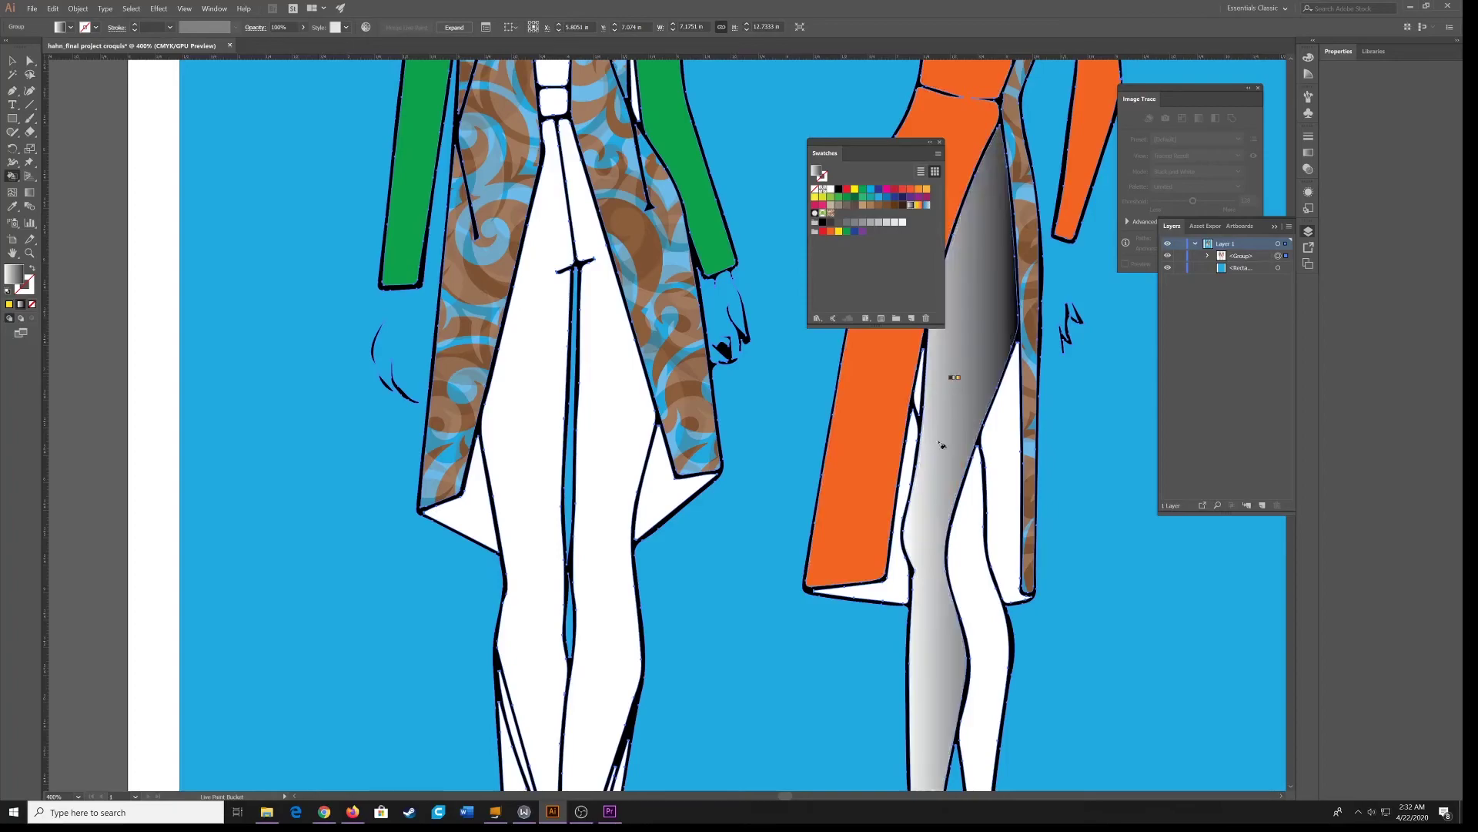
pyautogui.scroll(-3, 942, 445)
pyautogui.moveTo(863, 143); pyautogui.dragTo(697, 156)
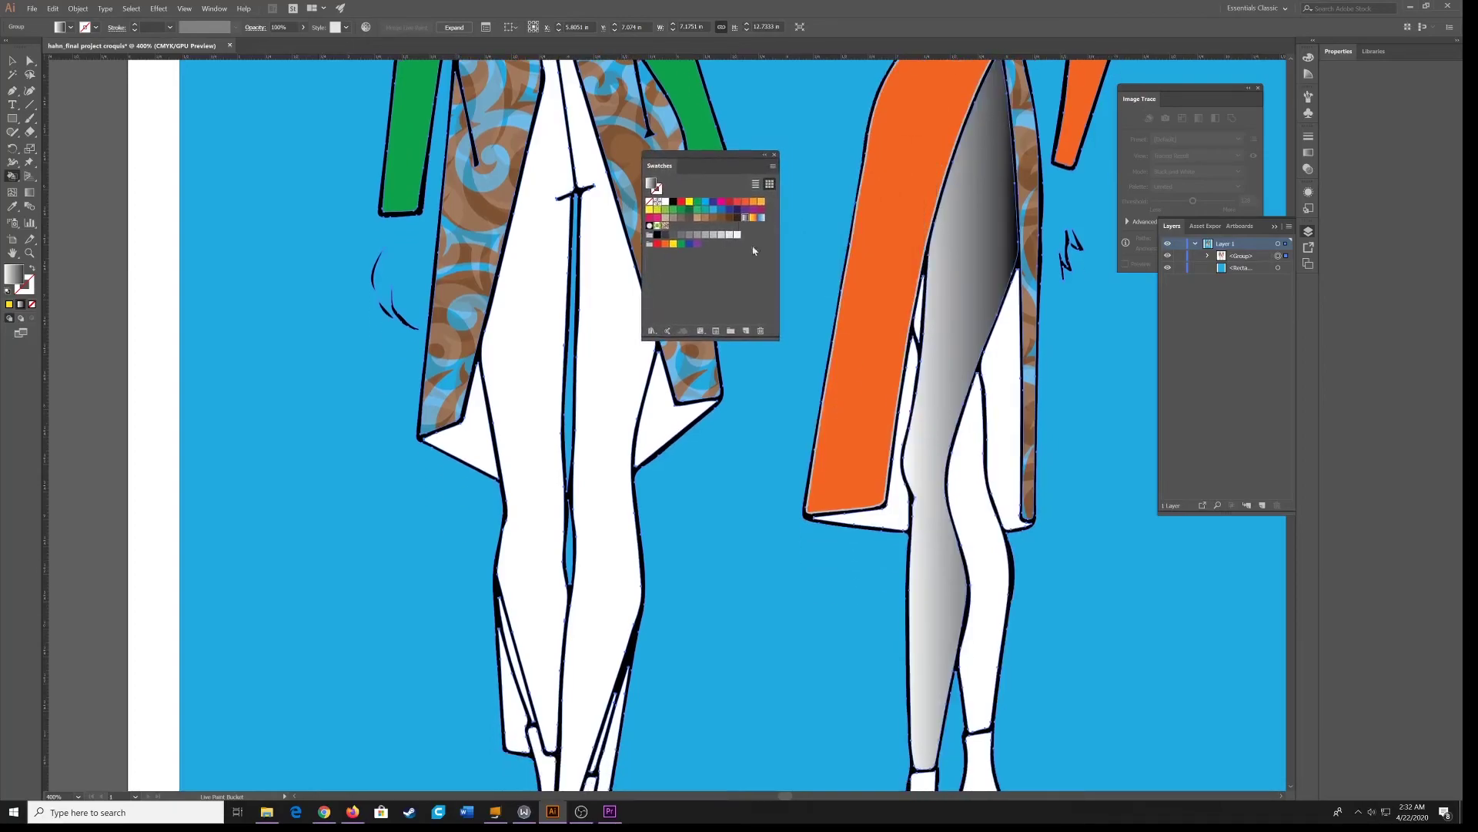
pyautogui.scroll(-3, 782, 414)
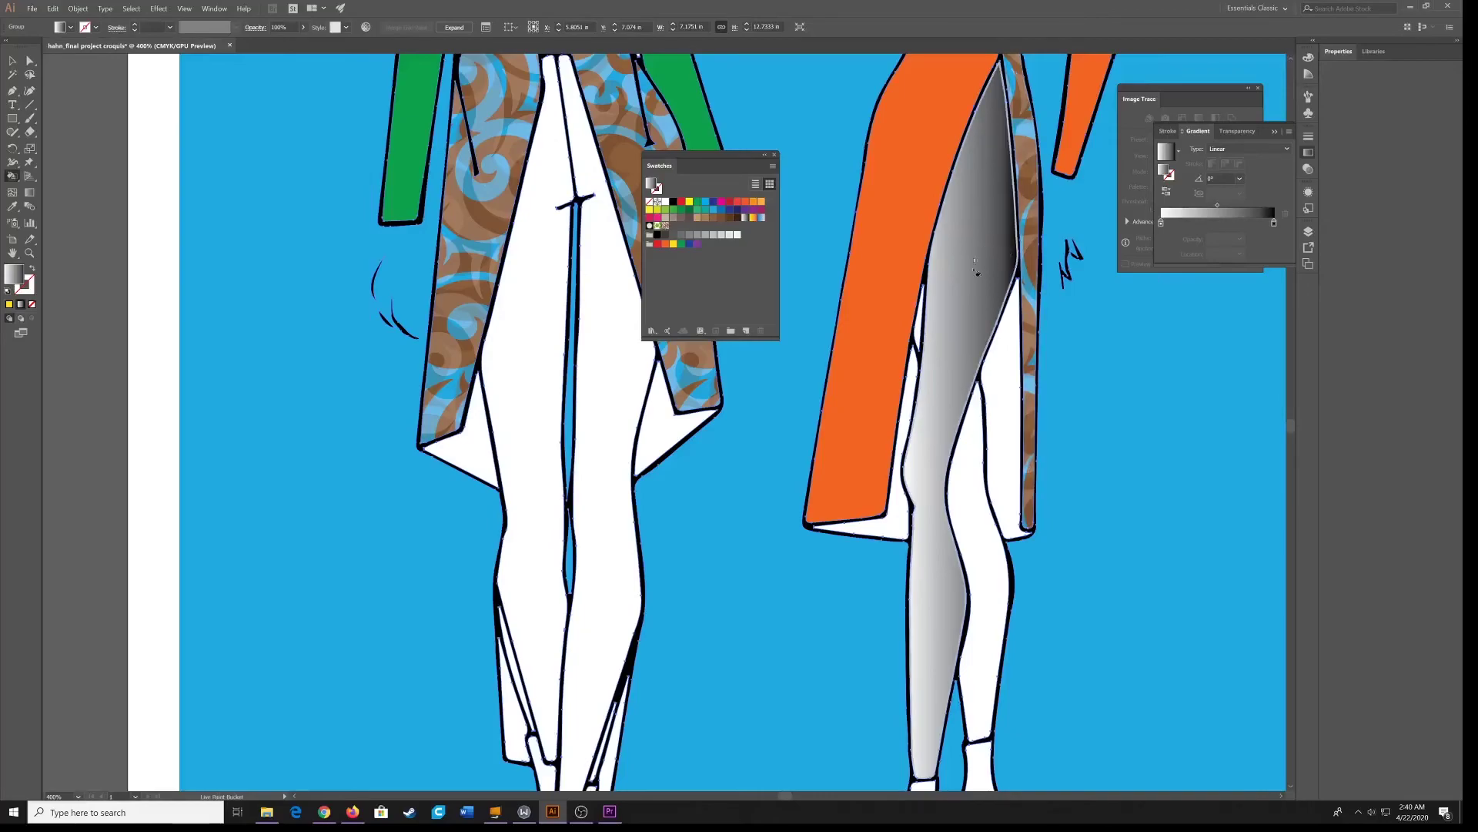
# Change the gradient's right stop to tan and refill the front leg with white-to-tan.
pyautogui.click(1275, 223)
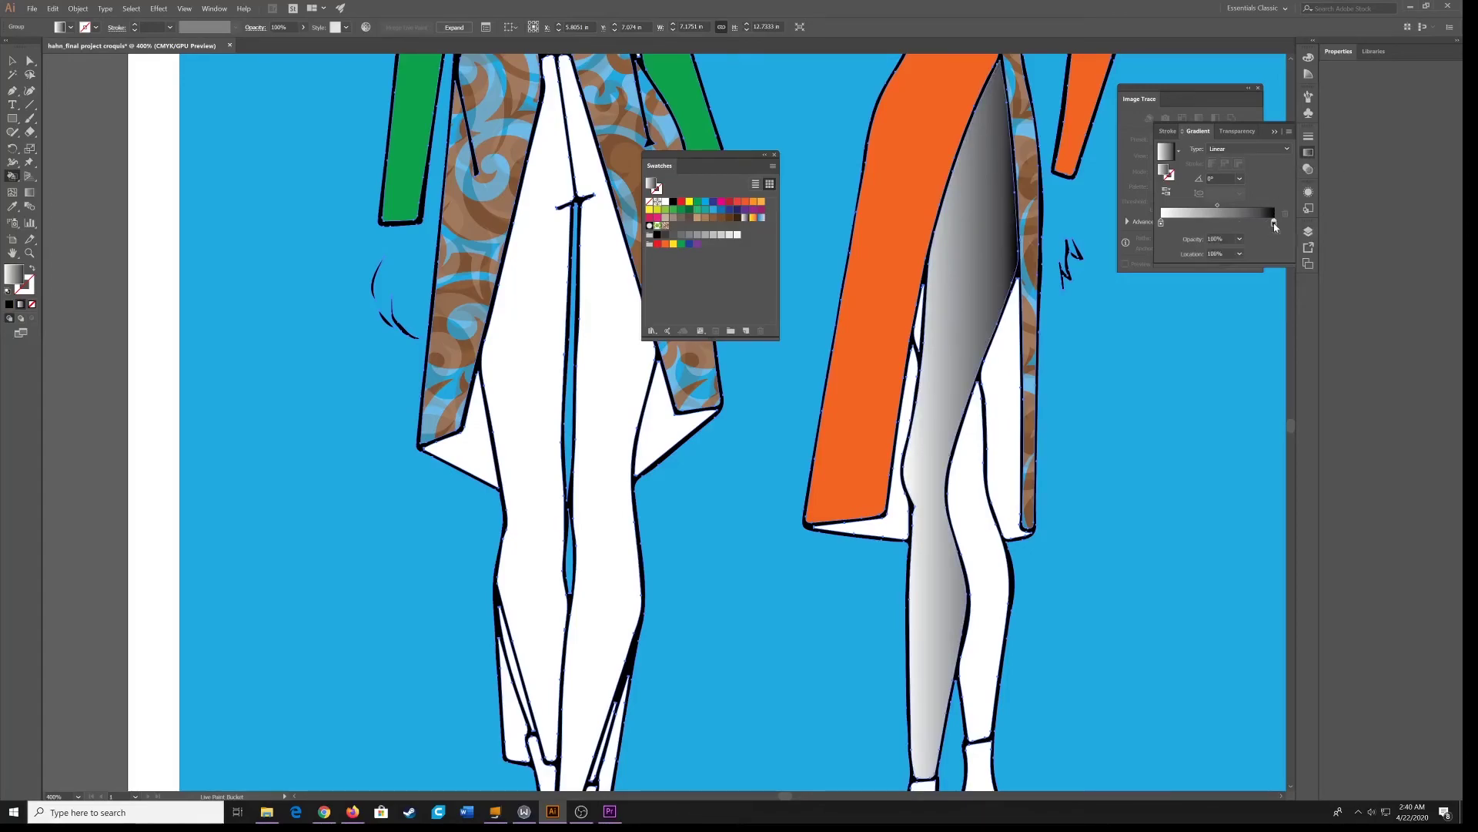
pyautogui.doubleClick(1274, 224)
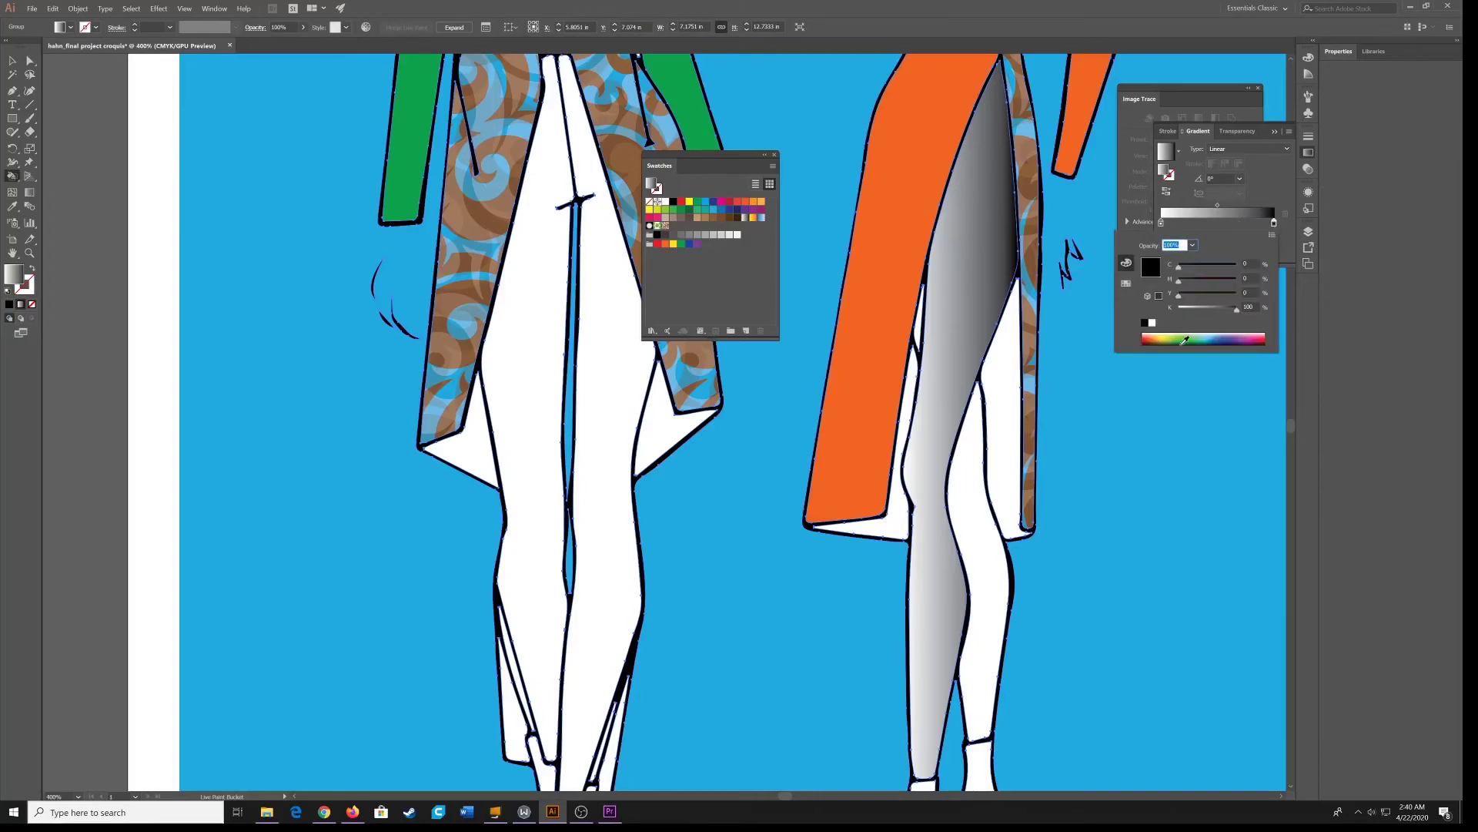
pyautogui.click(1126, 284)
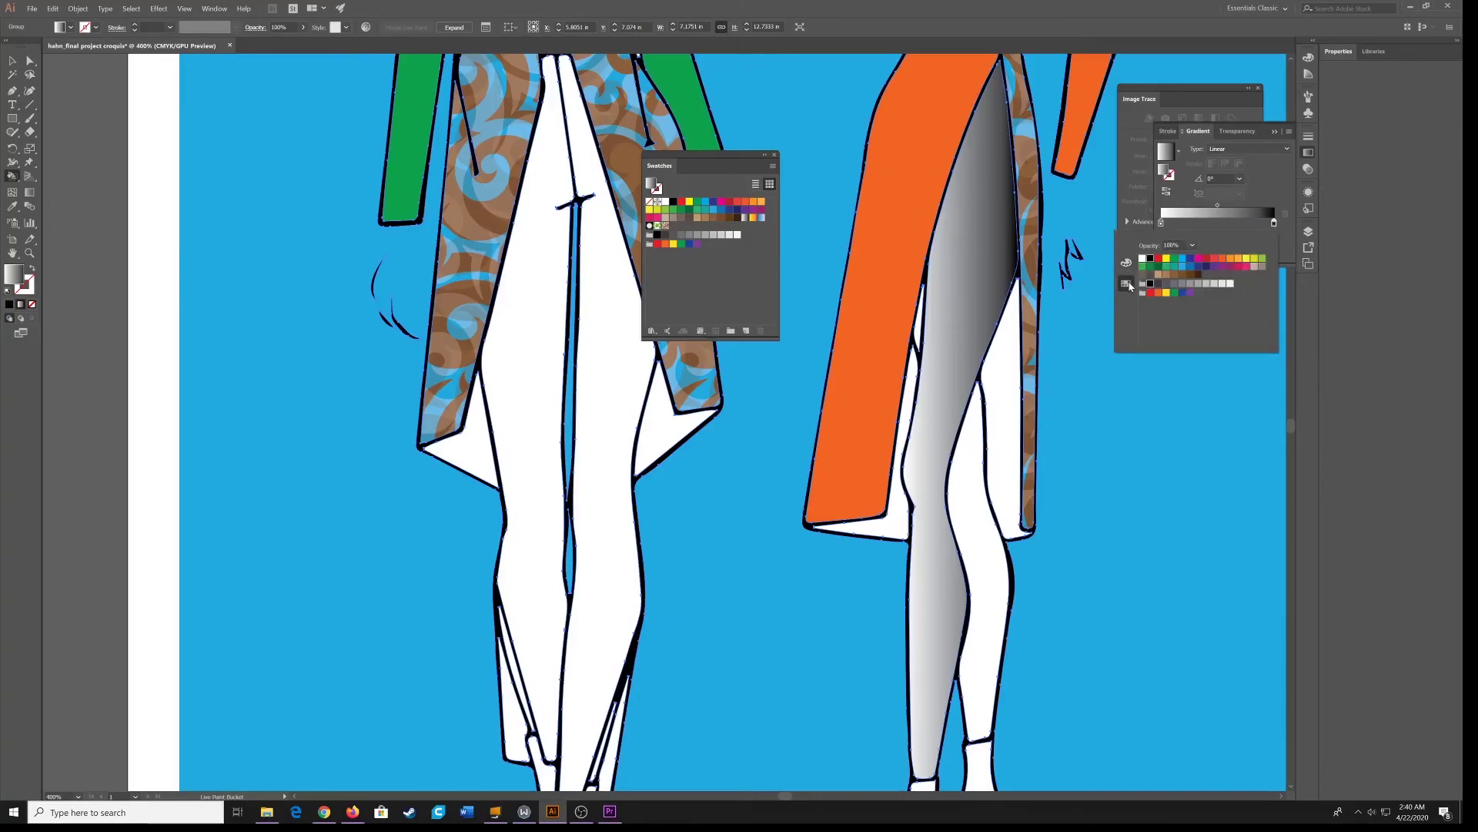
pyautogui.click(1176, 275)
pyautogui.click(1167, 275)
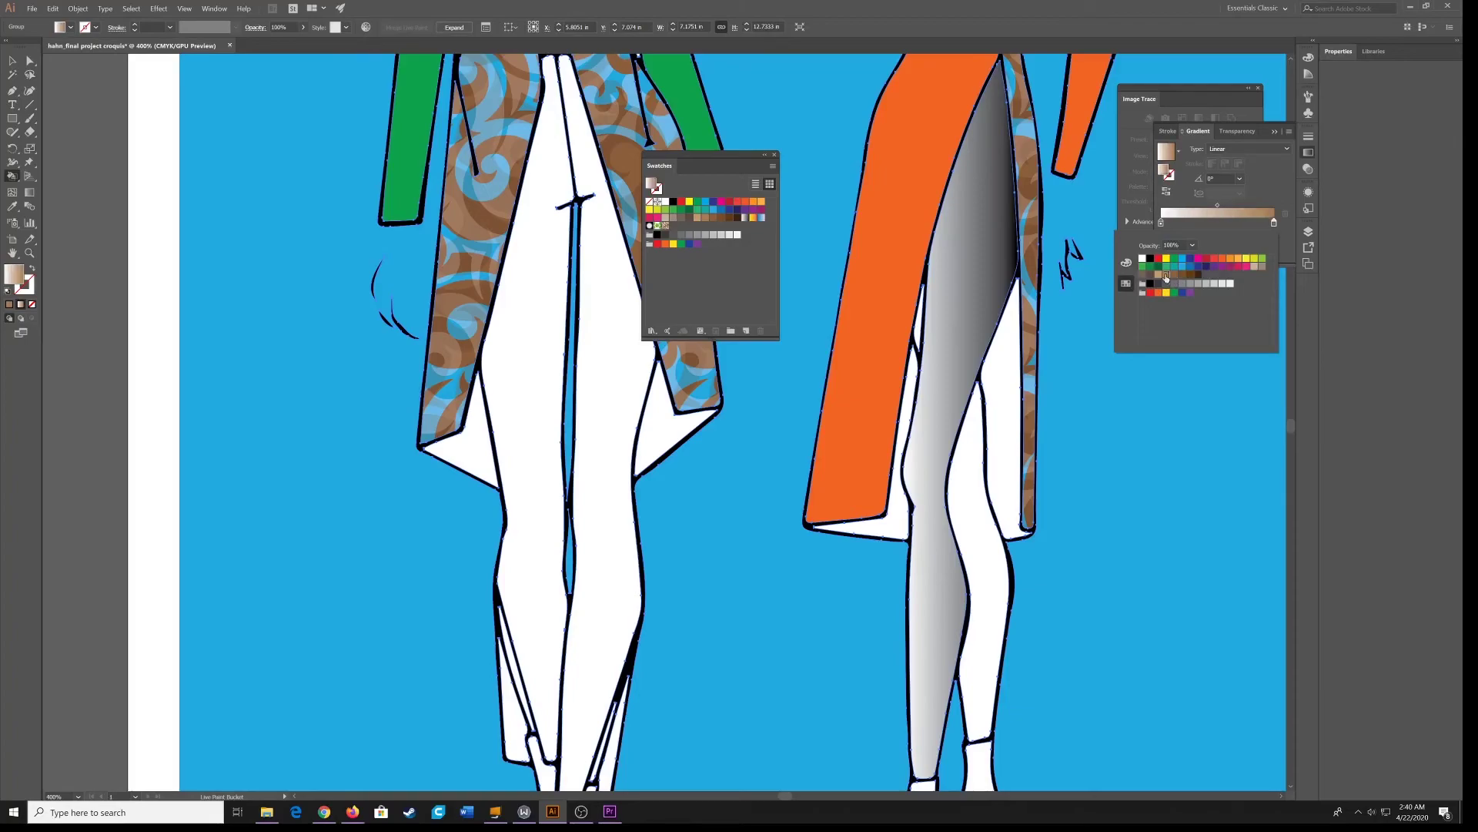
pyautogui.click(983, 280)
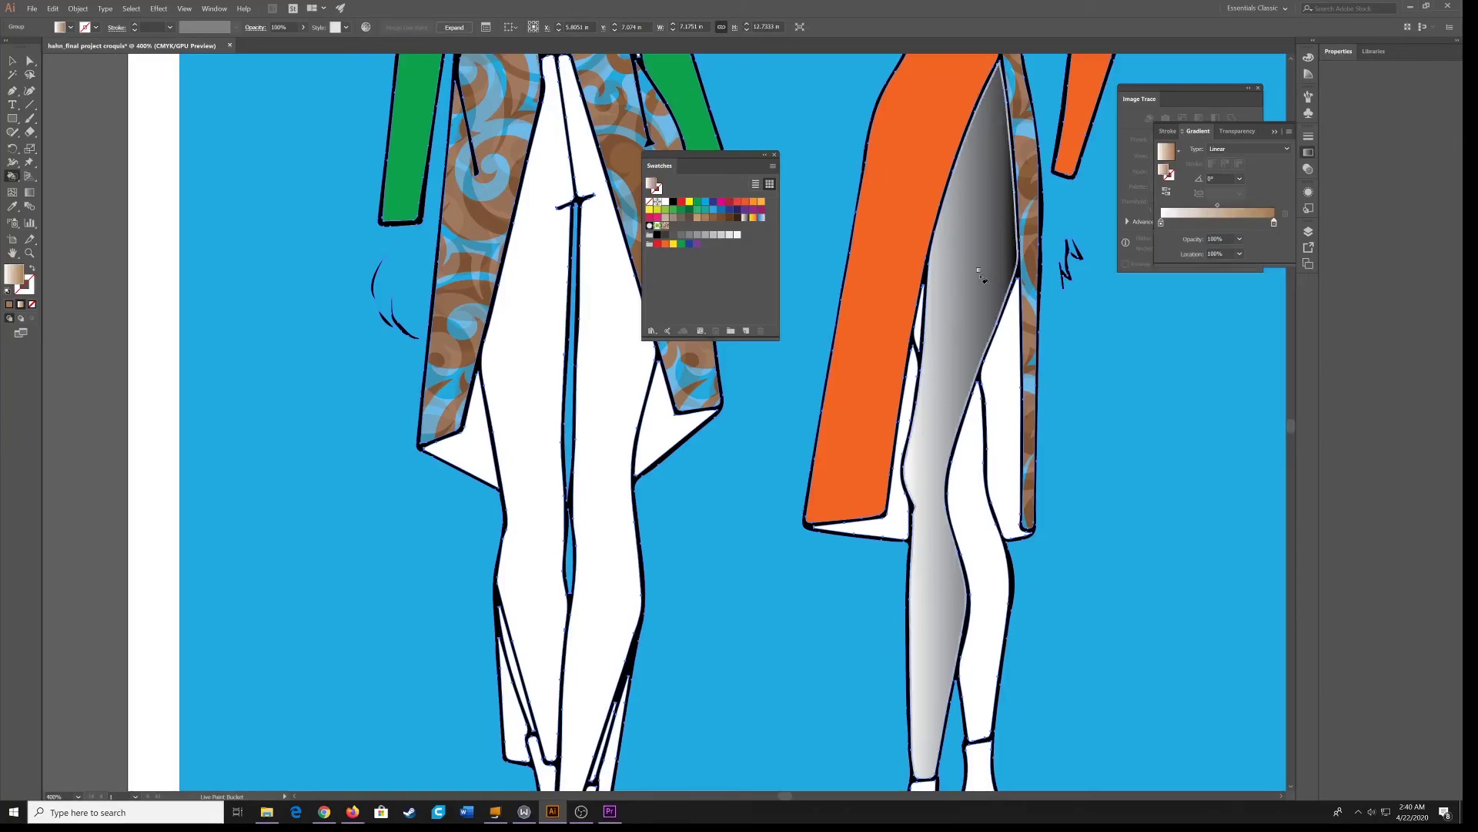
pyautogui.click(975, 280)
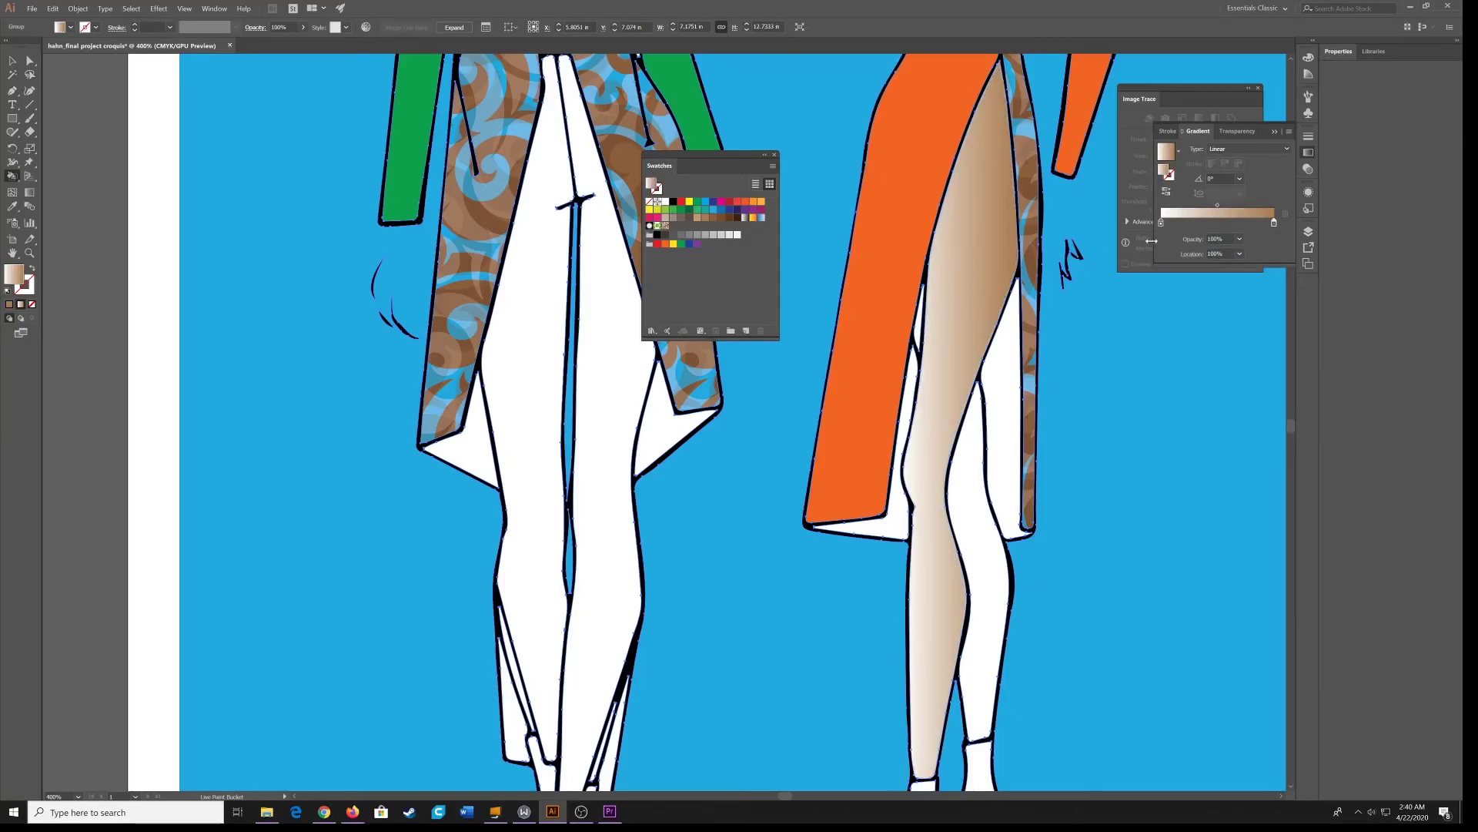
# Shift the gradient midpoint toward tan, repaint the front leg, and fill the back leg.
pyautogui.moveTo(1218, 205)
pyautogui.mouseDown()
pyautogui.moveTo(1257, 205)
pyautogui.moveTo(1198, 208)
pyautogui.mouseUp()
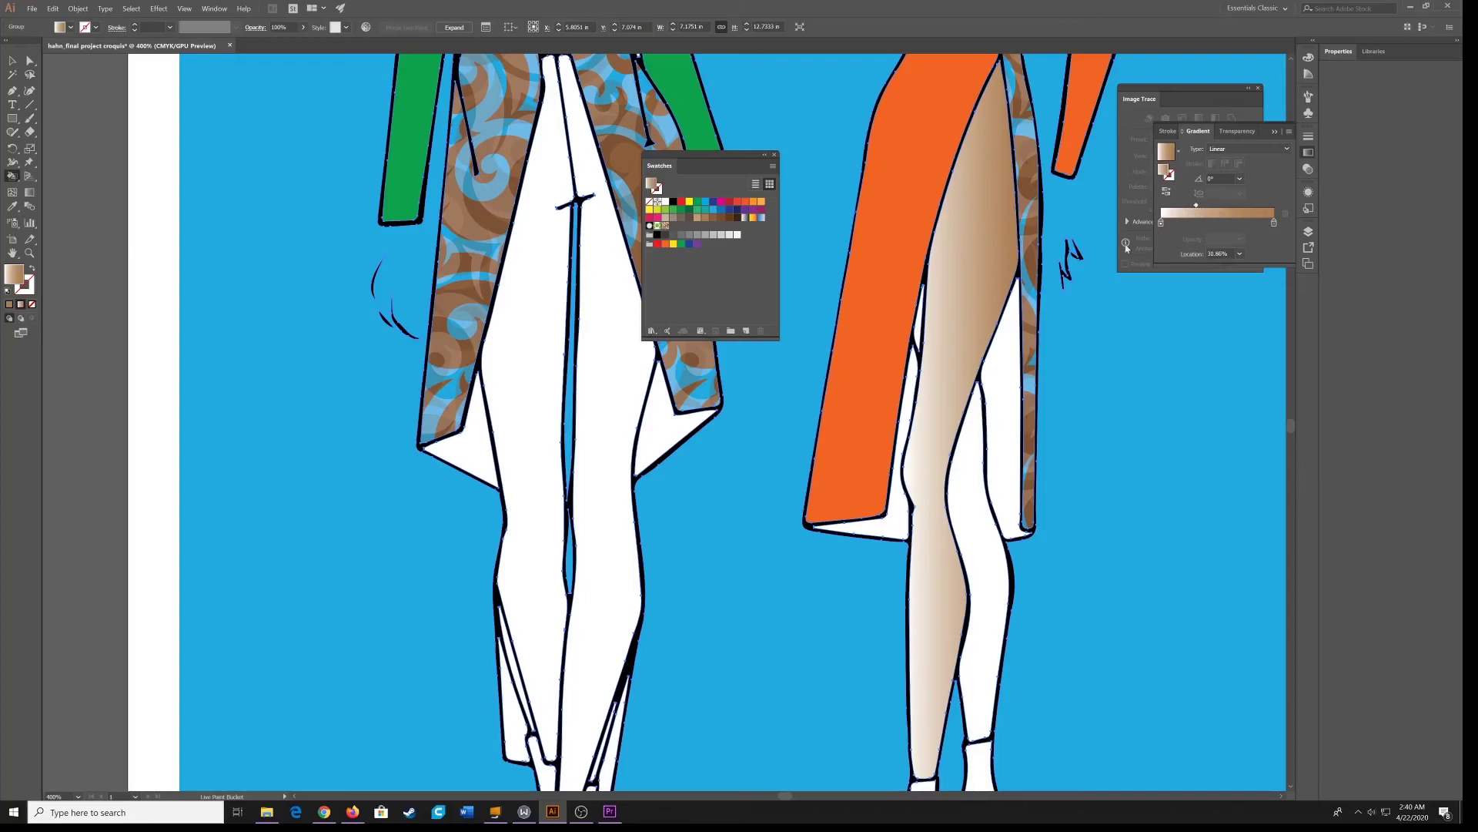
pyautogui.click(986, 300)
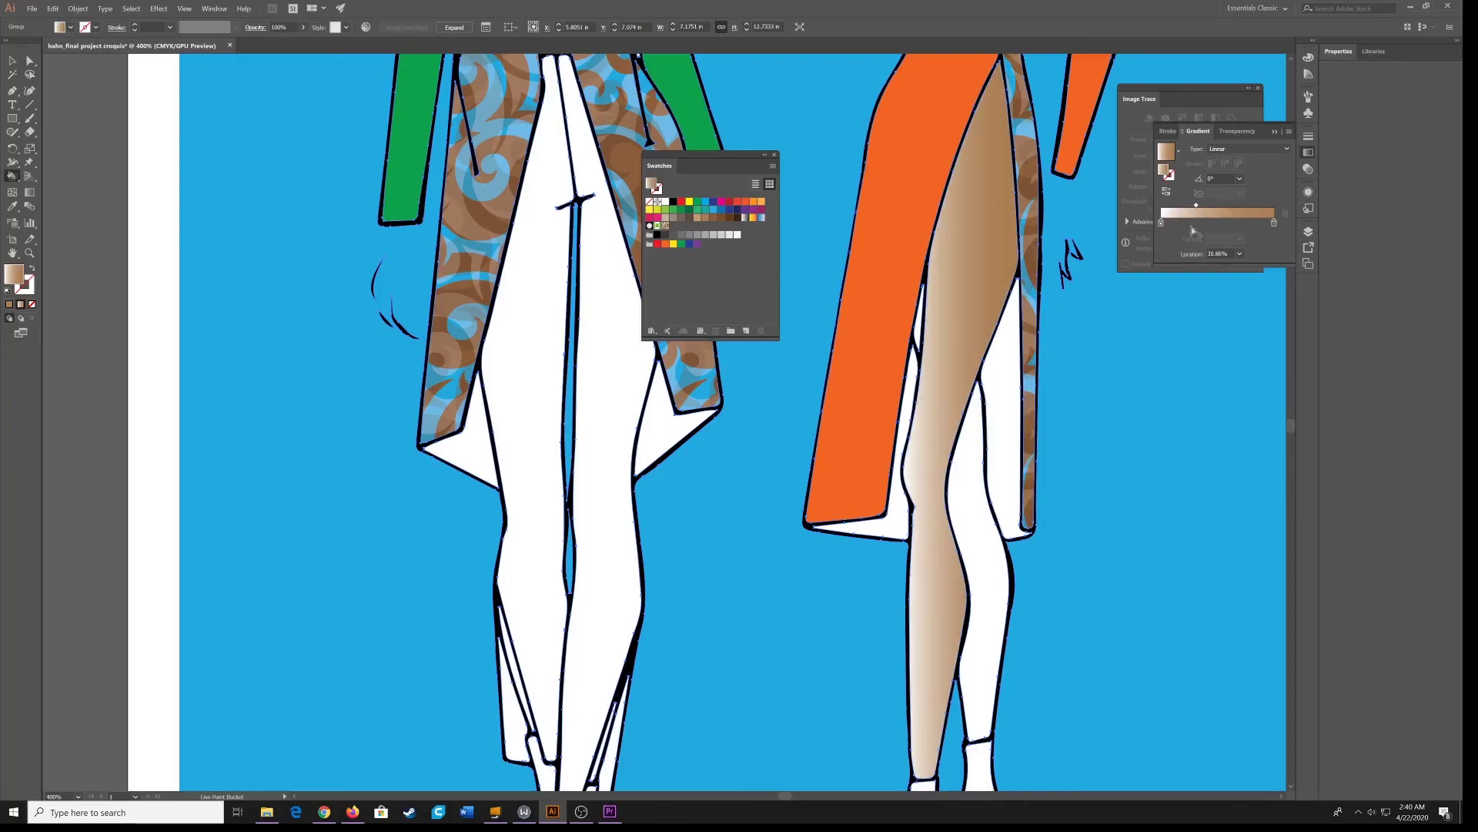
pyautogui.moveTo(1197, 208); pyautogui.dragTo(1240, 206)
pyautogui.click(980, 265)
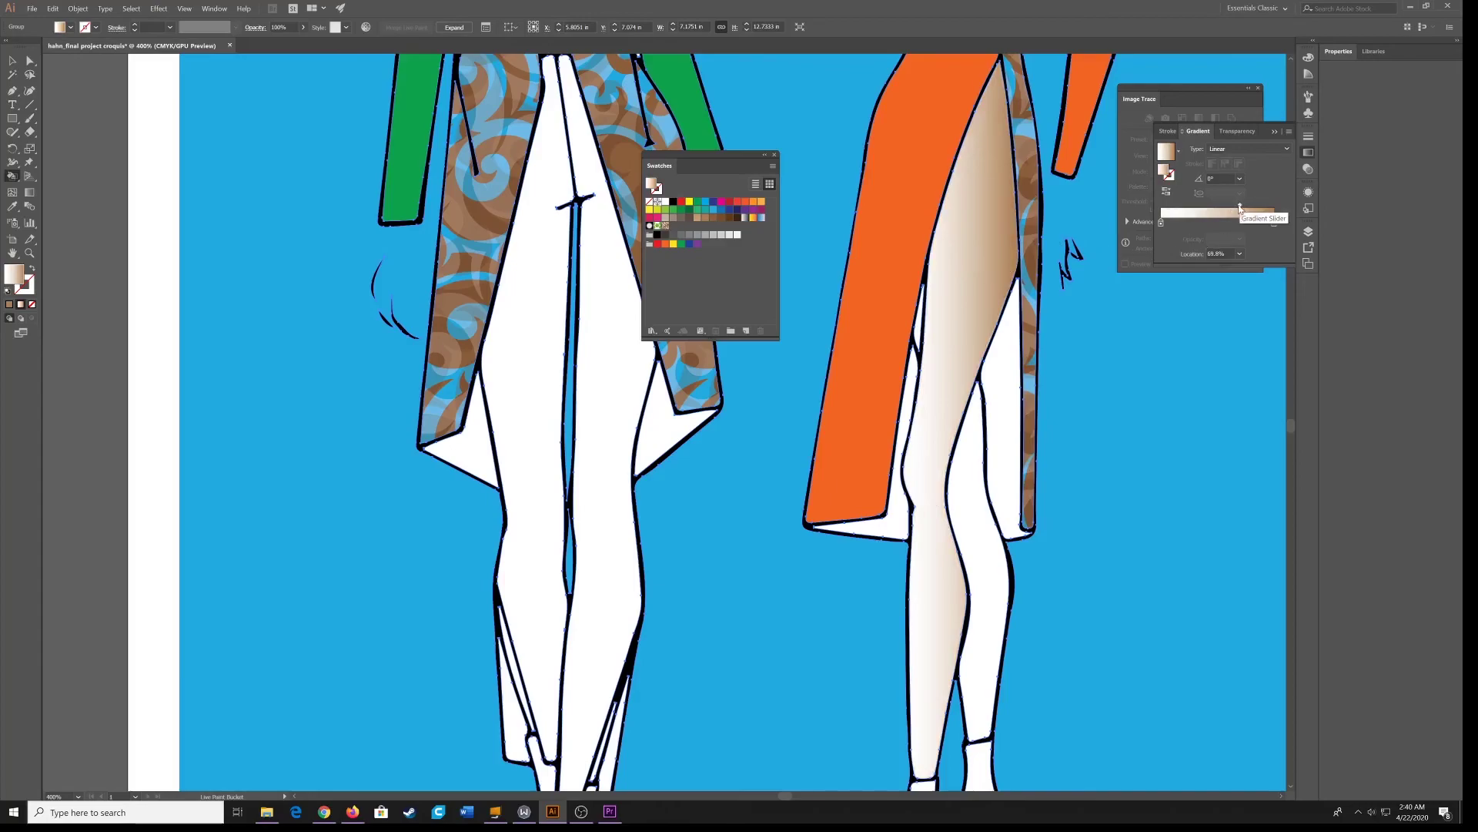
pyautogui.click(971, 438)
pyautogui.scroll(-2, 974, 431)
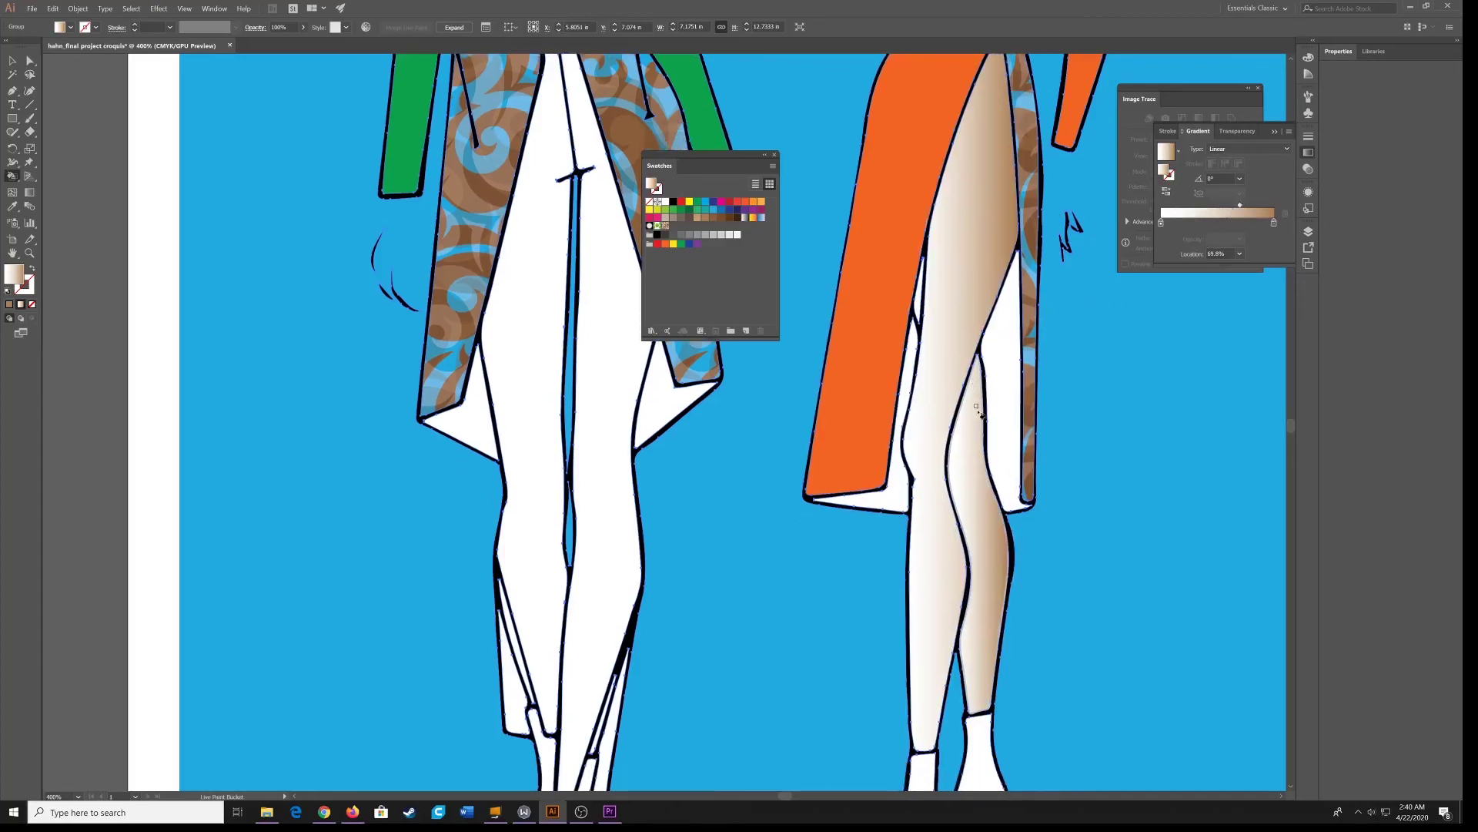
pyautogui.scroll(3, 981, 408)
pyautogui.scroll(3, 986, 395)
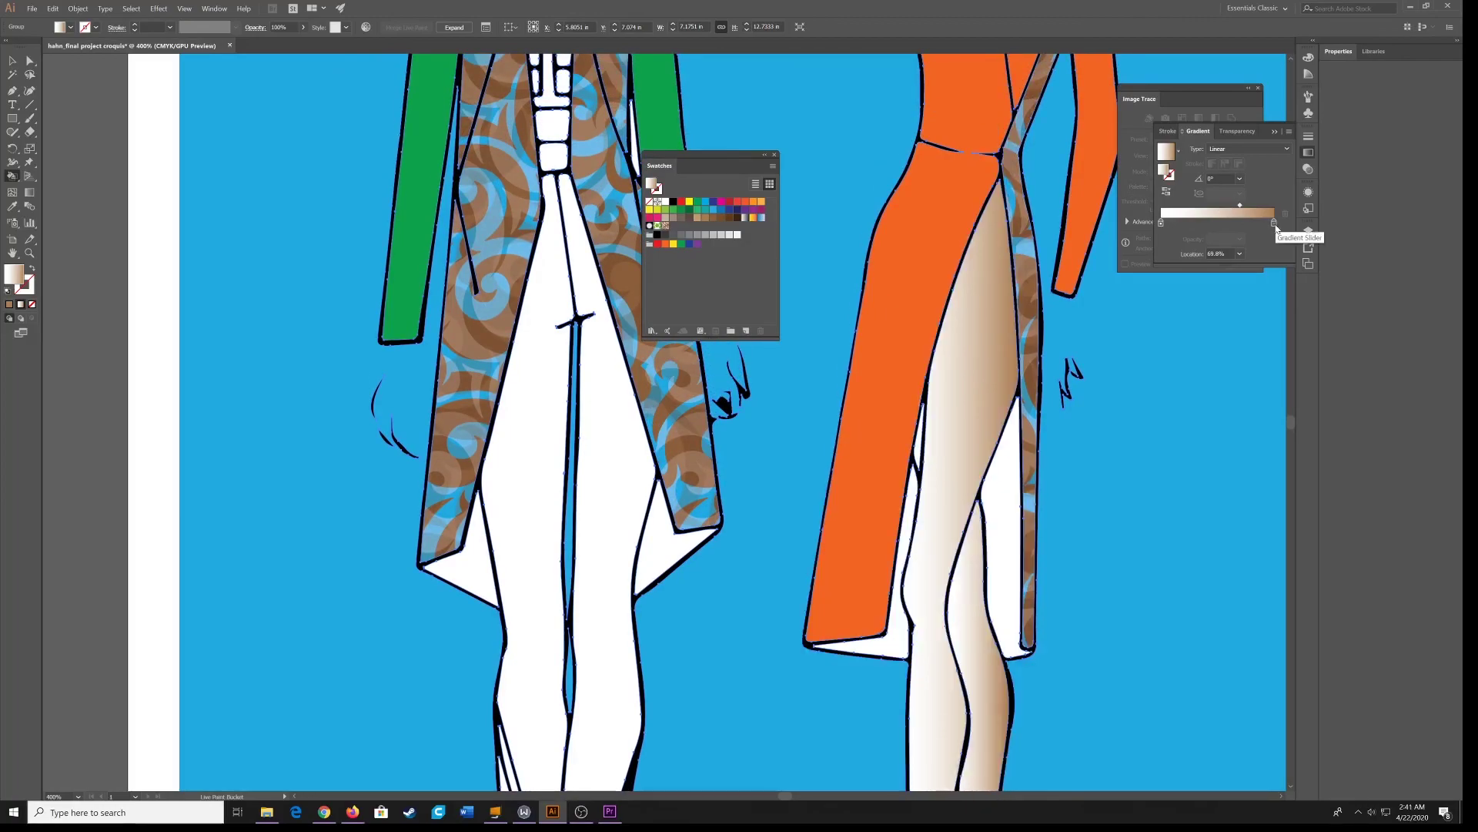
# Set the gradient's right stop to orange and fill the dress with the gradient.
pyautogui.doubleClick(1275, 224)
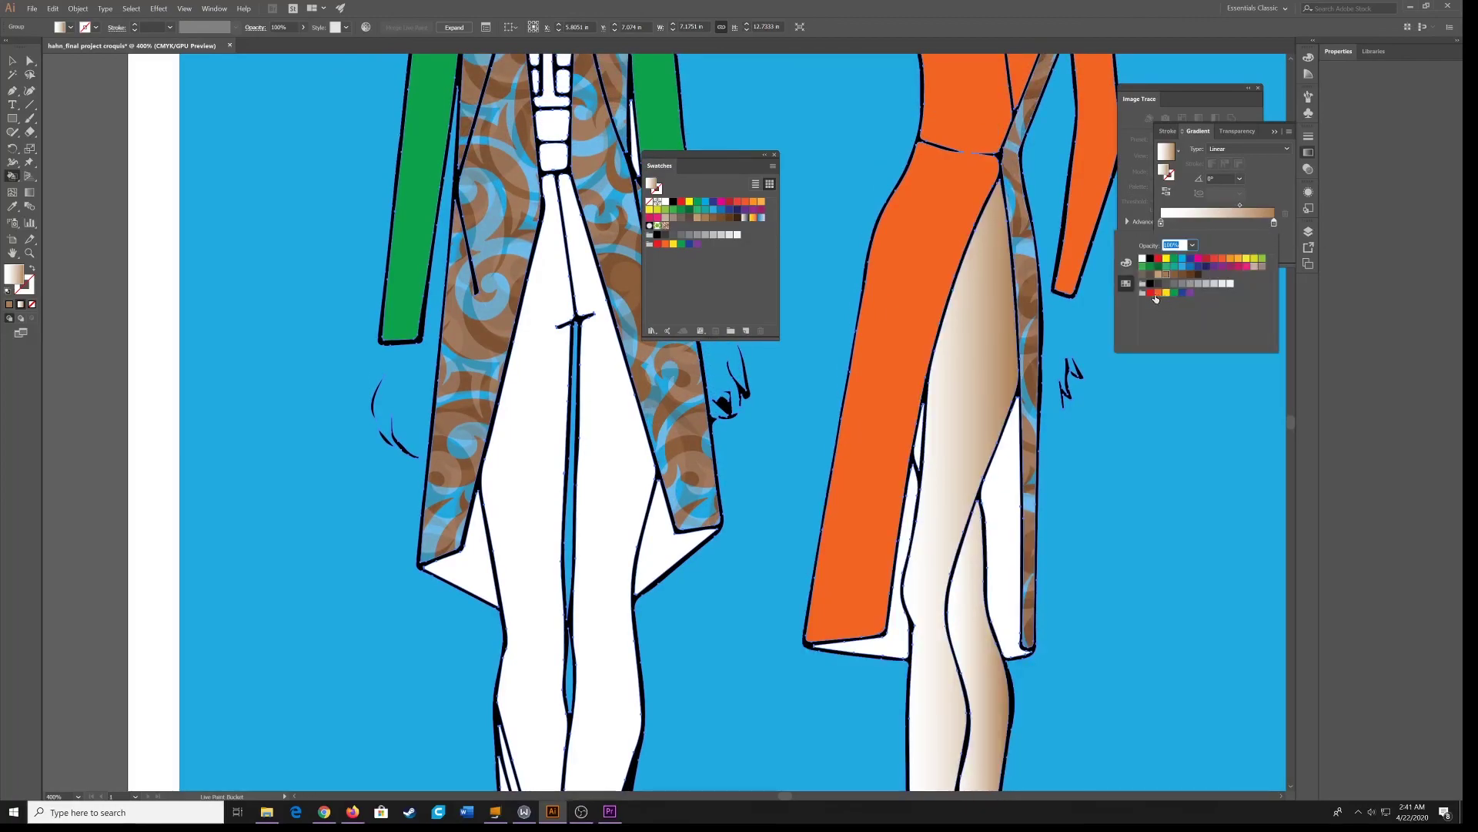
pyautogui.press('Escape')
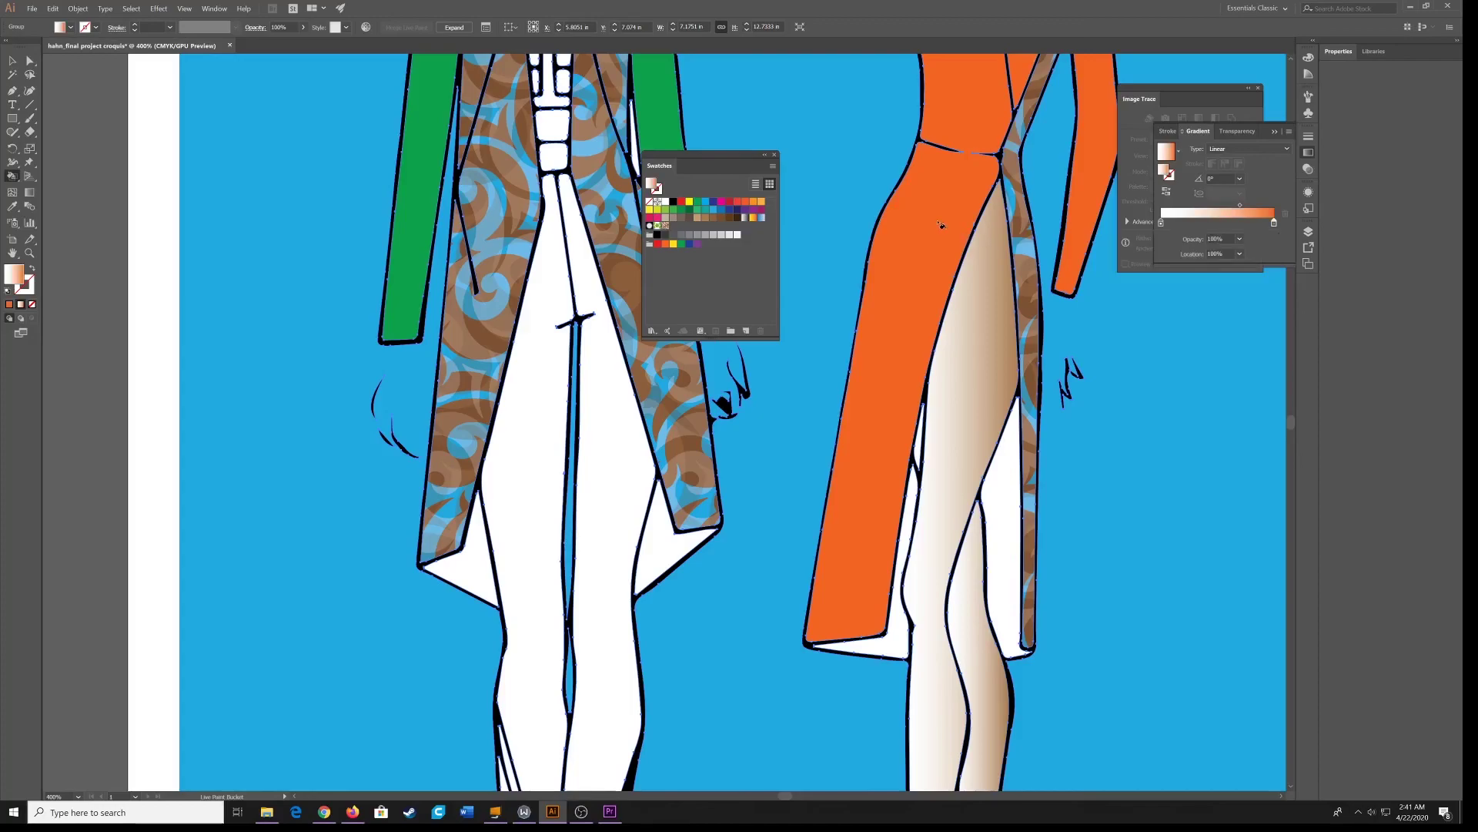
pyautogui.click(926, 223)
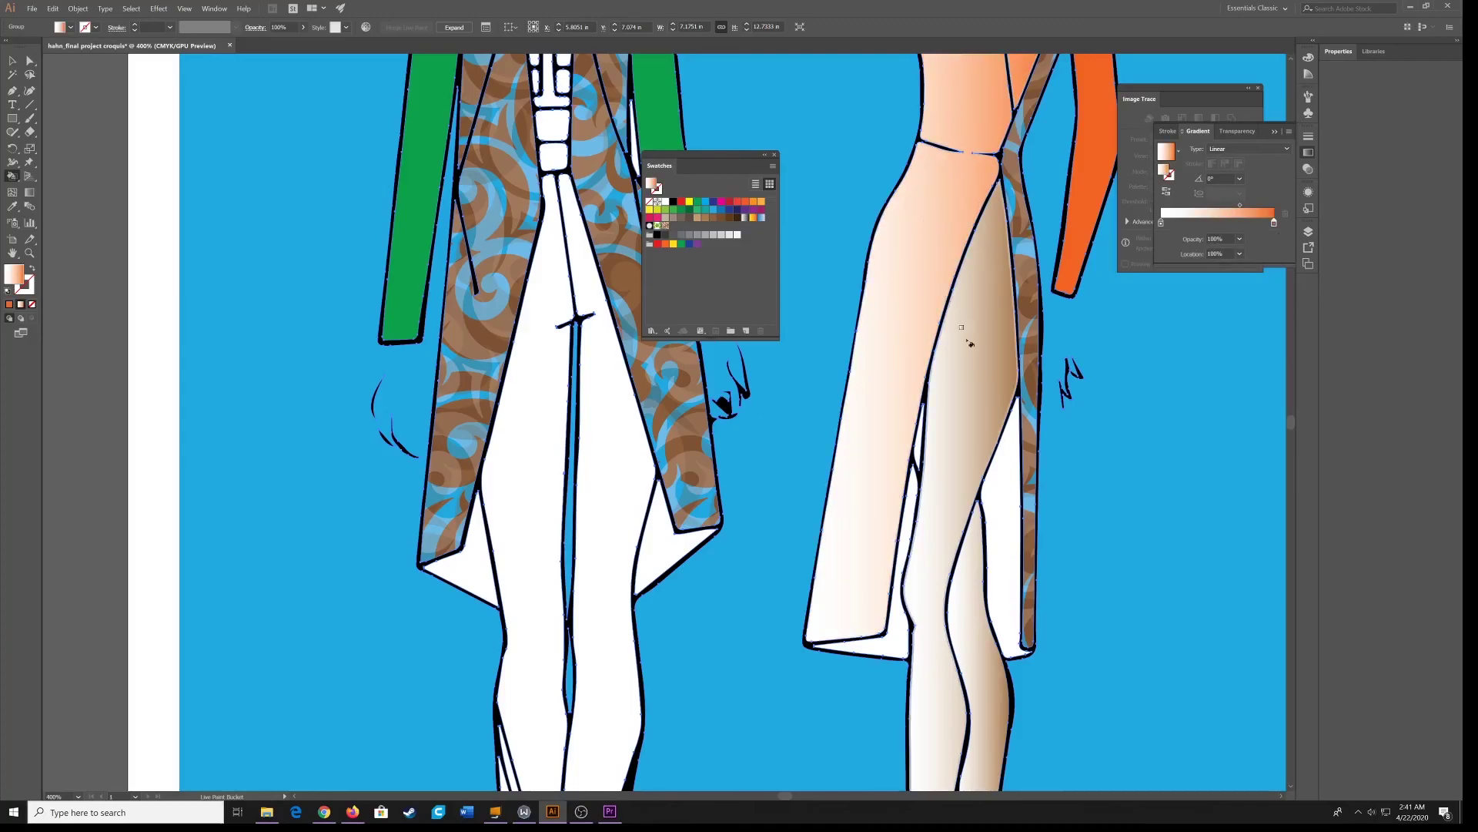
pyautogui.scroll(5, 968, 338)
pyautogui.scroll(1, 973, 358)
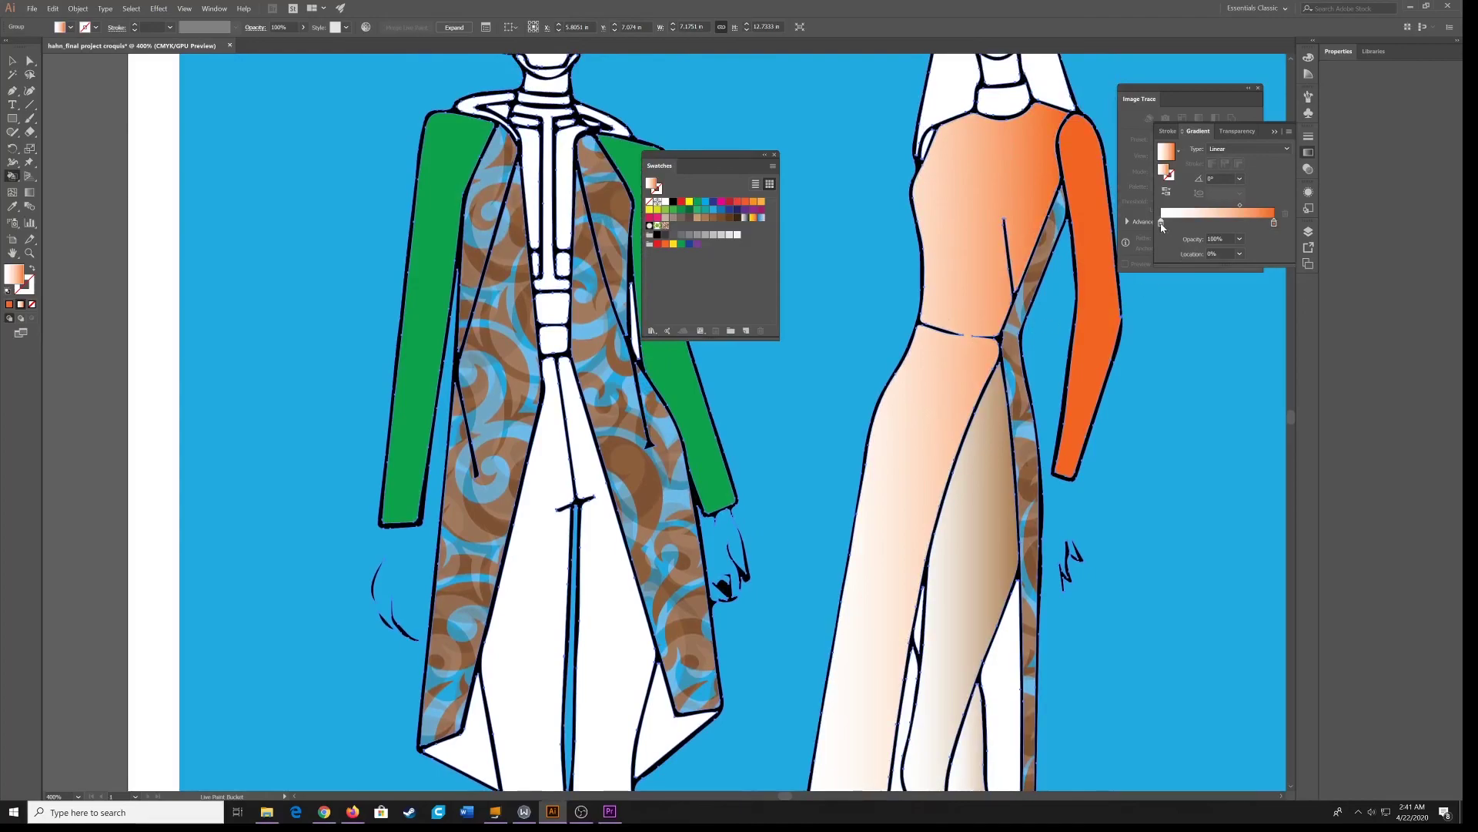
# Make the left gradient stop black and refill the dress with black-to-orange.
pyautogui.doubleClick(1162, 223)
pyautogui.click(1150, 284)
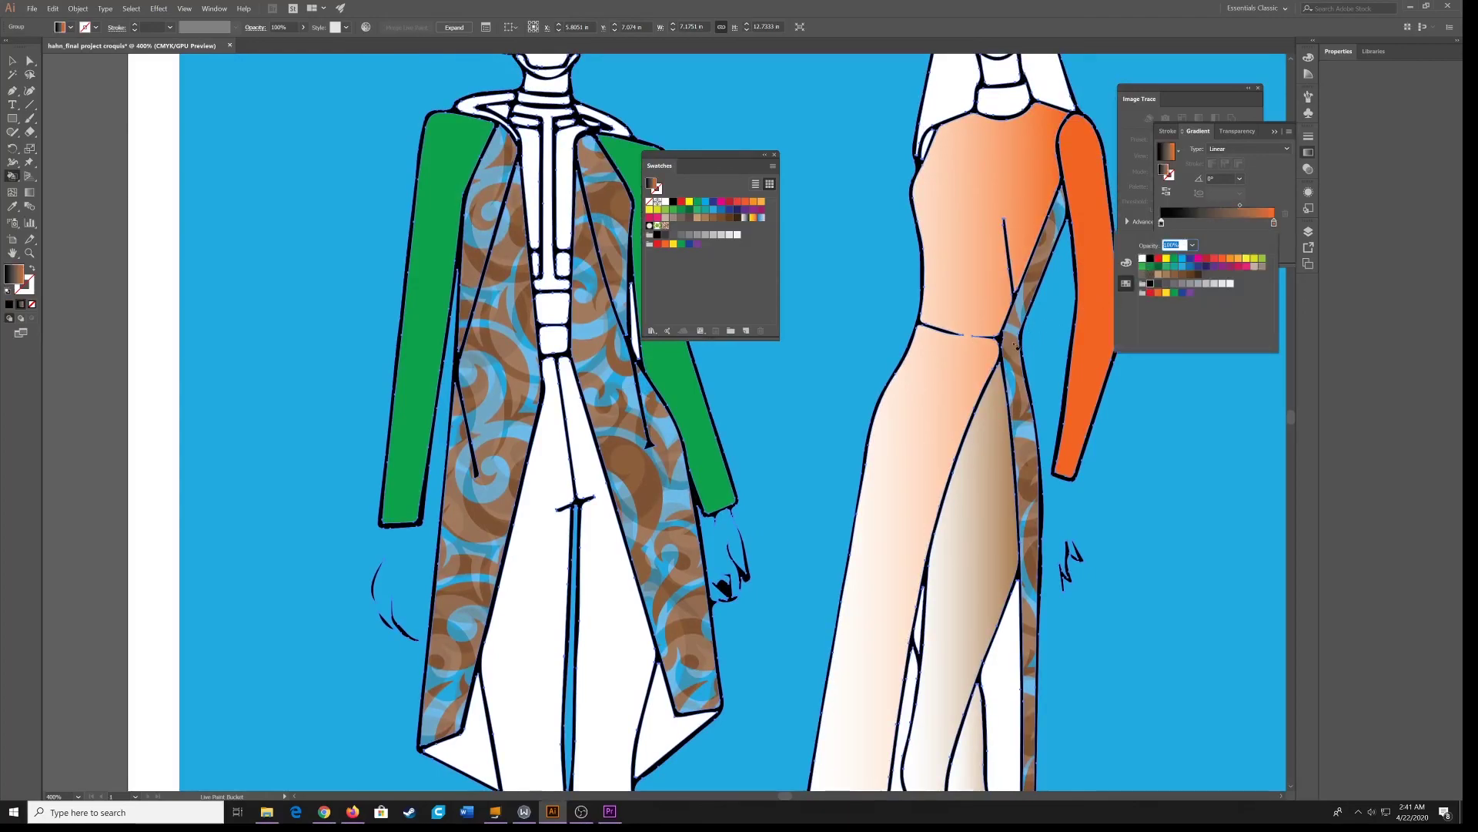
pyautogui.click(953, 299)
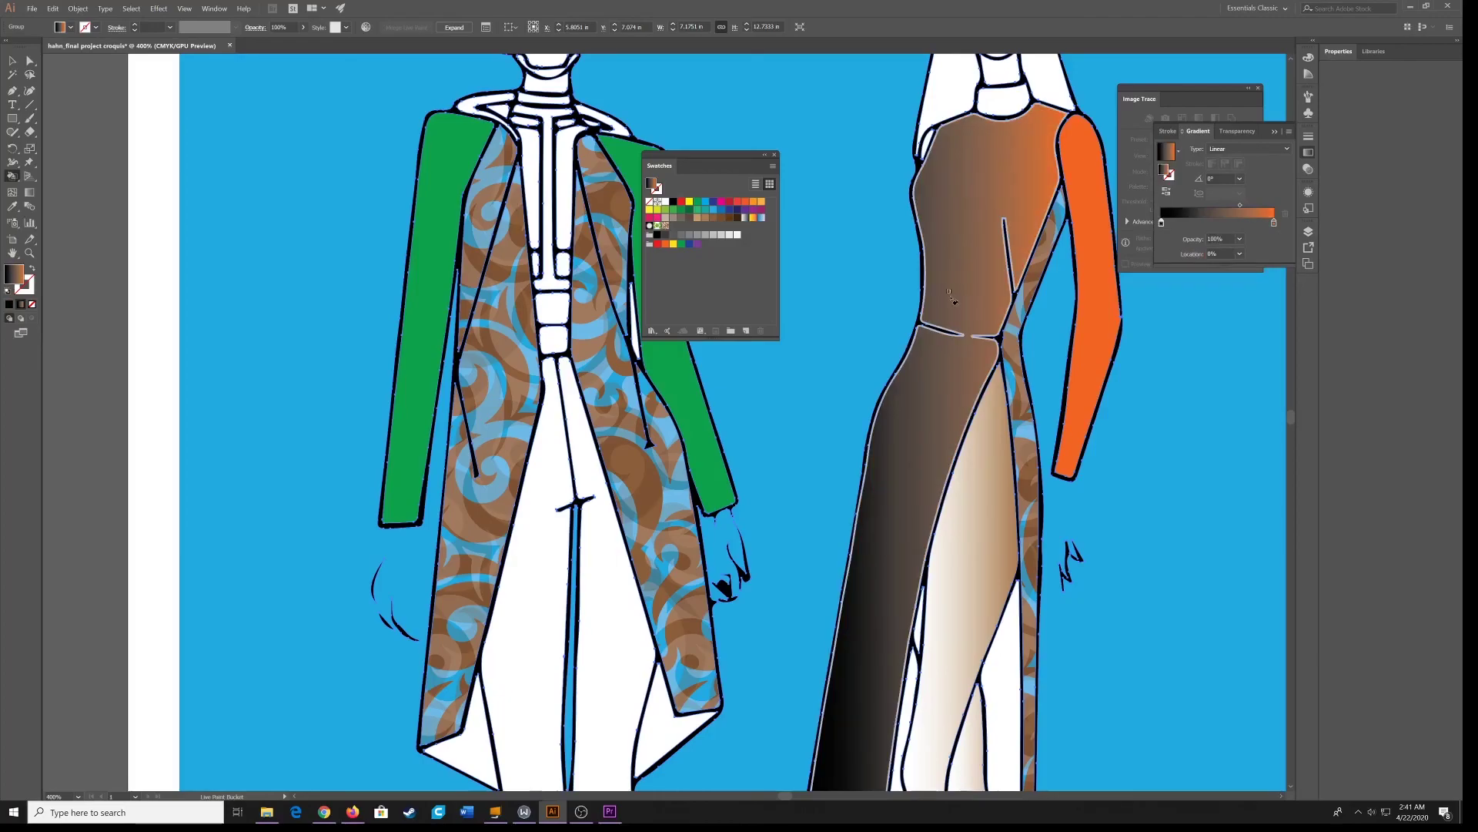
pyautogui.scroll(-3, 953, 299)
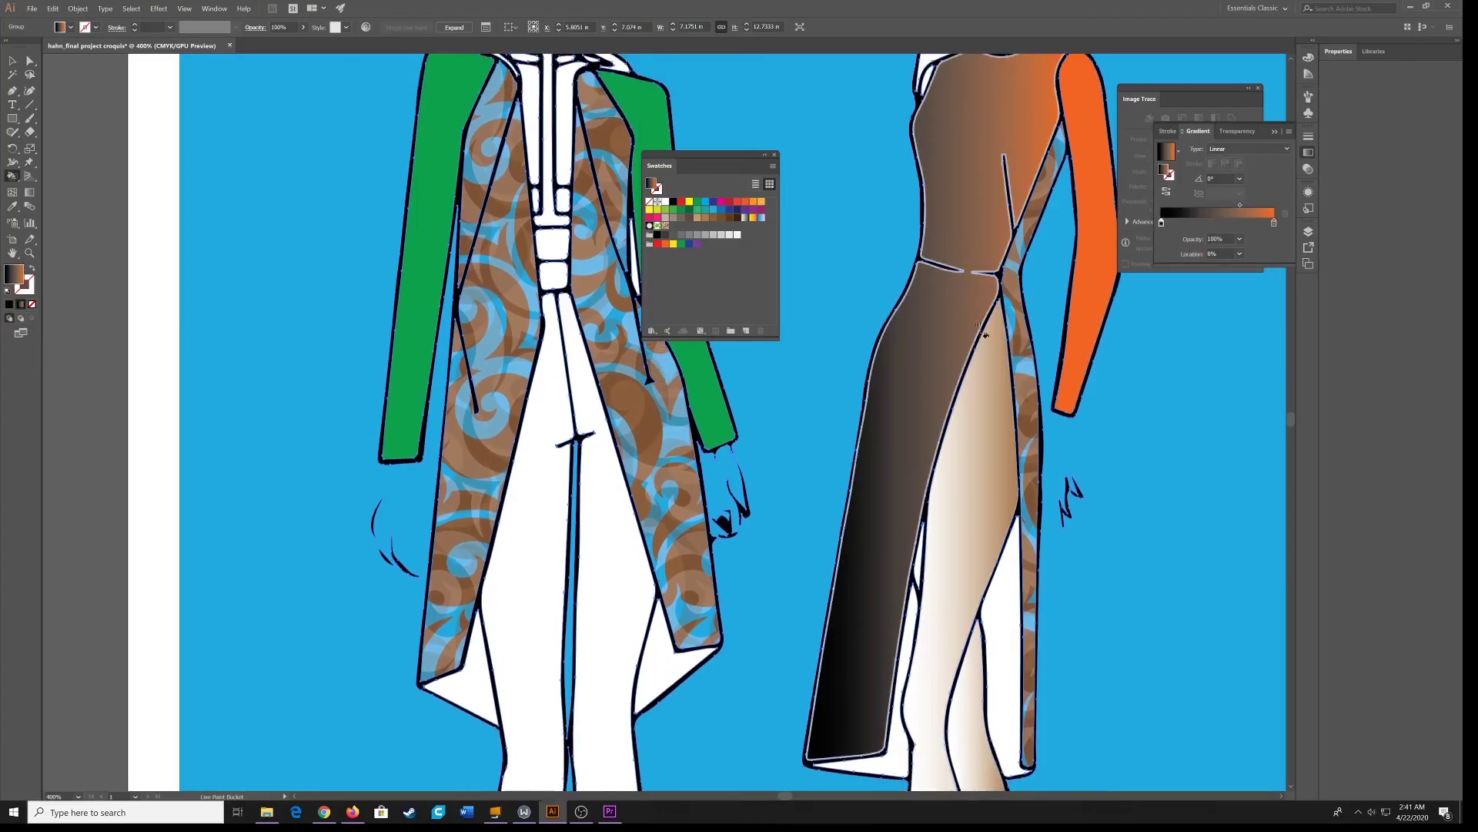
pyautogui.scroll(2, 986, 335)
pyautogui.scroll(3, 986, 318)
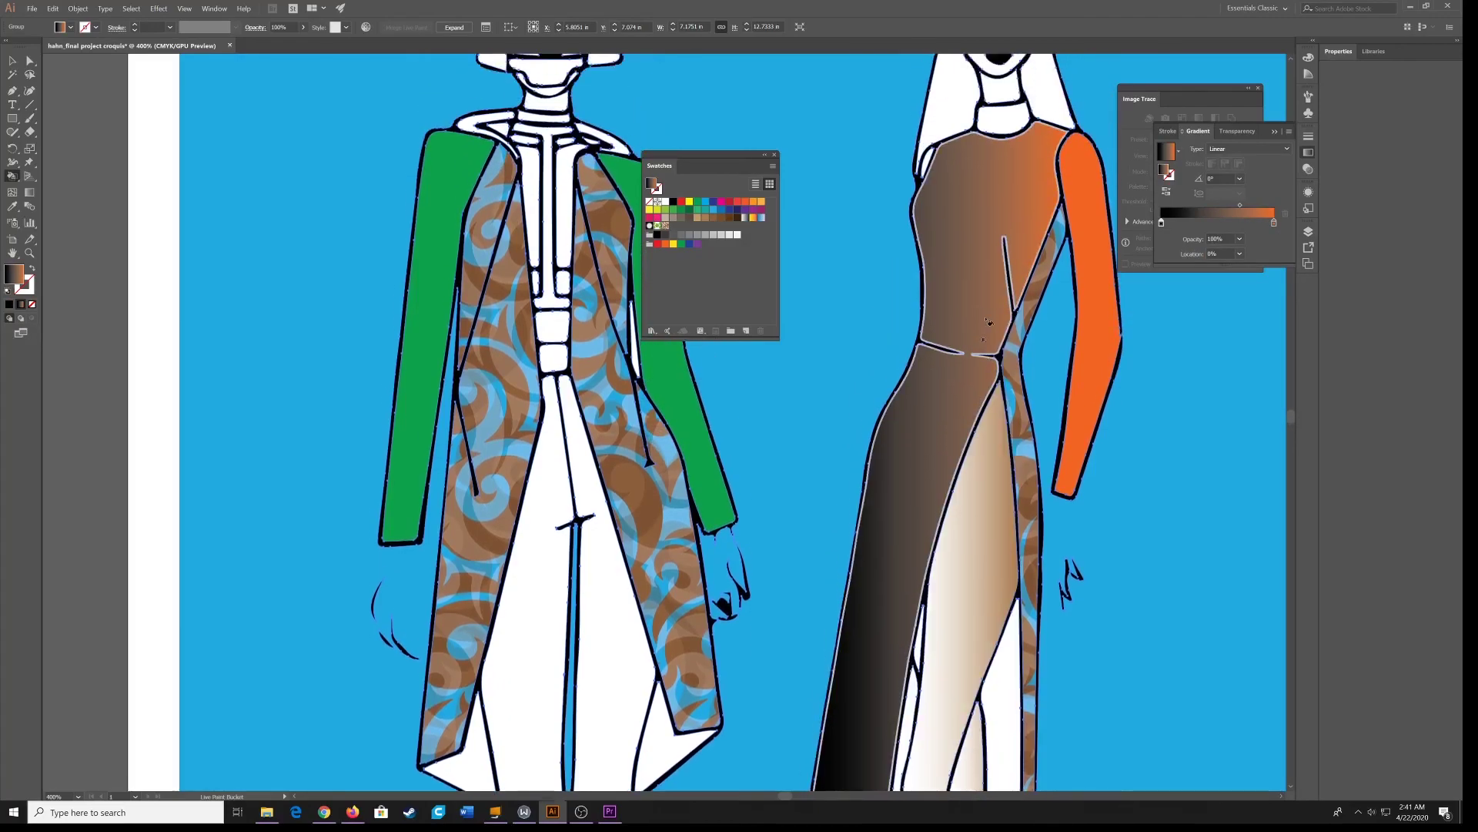